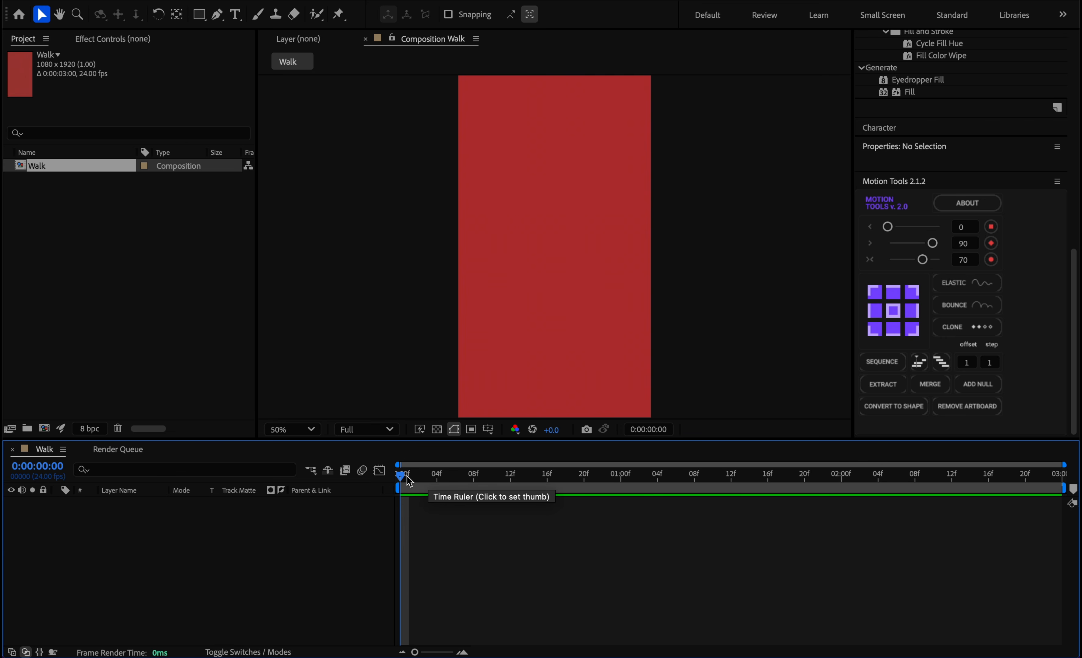
Add a composition marker at 0:00:01:00 with the comment "Stp1".
{"action": "left_click_drag", "start_coordinate": [403, 476], "coordinate": [621, 500]}
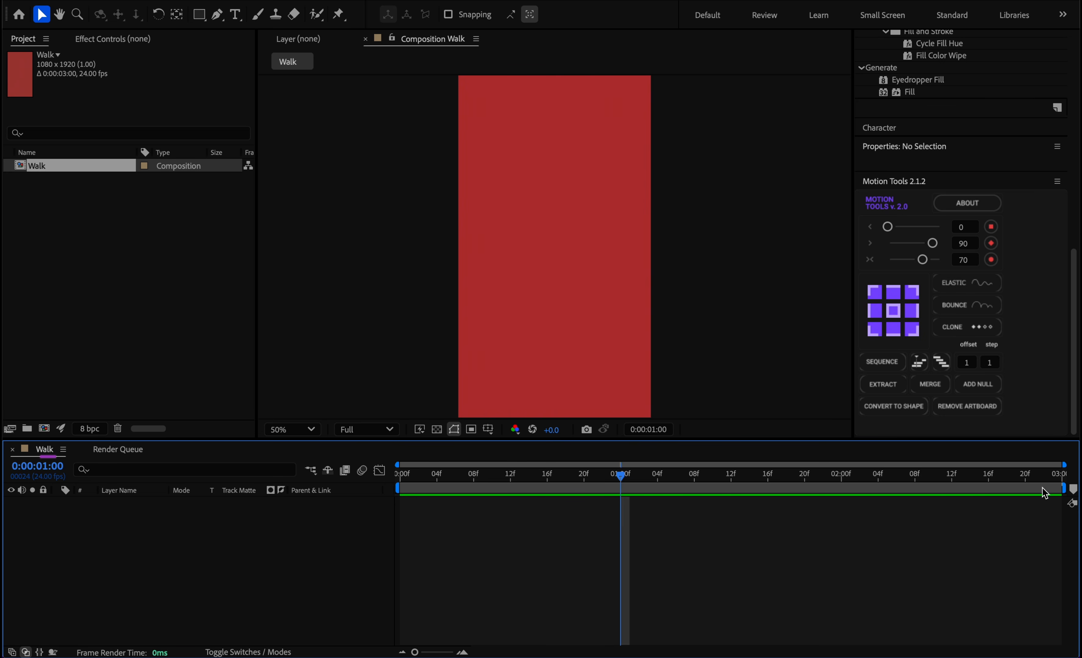
{"action": "left_click", "coordinate": [1073, 490]}
{"action": "double_click", "coordinate": [620, 491]}
{"action": "type", "text": "St"}
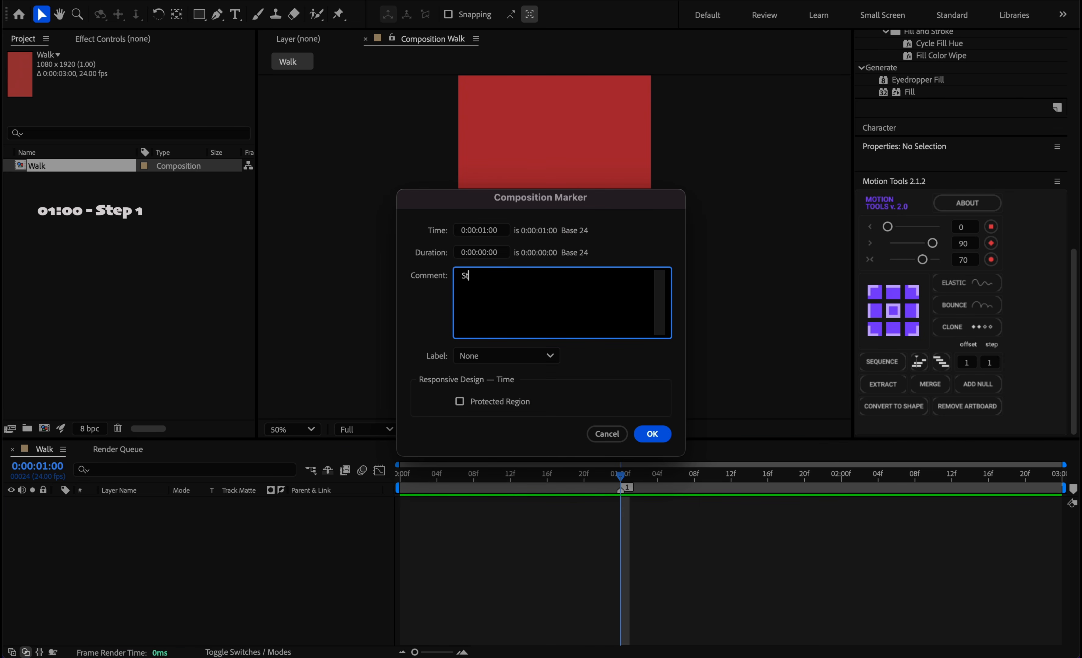
{"action": "key", "text": "Return"}
Add a composition marker at 0:00:01:06 with the comment "Mid".
{"action": "key", "text": "Page_Down"}
{"action": "key", "text": "Page_Down"}
{"action": "key", "text": "Page_Down"}
{"action": "key", "text": "Page_Down"}
{"action": "key", "text": "Page_Down"}
{"action": "key", "text": "Page_Down"}
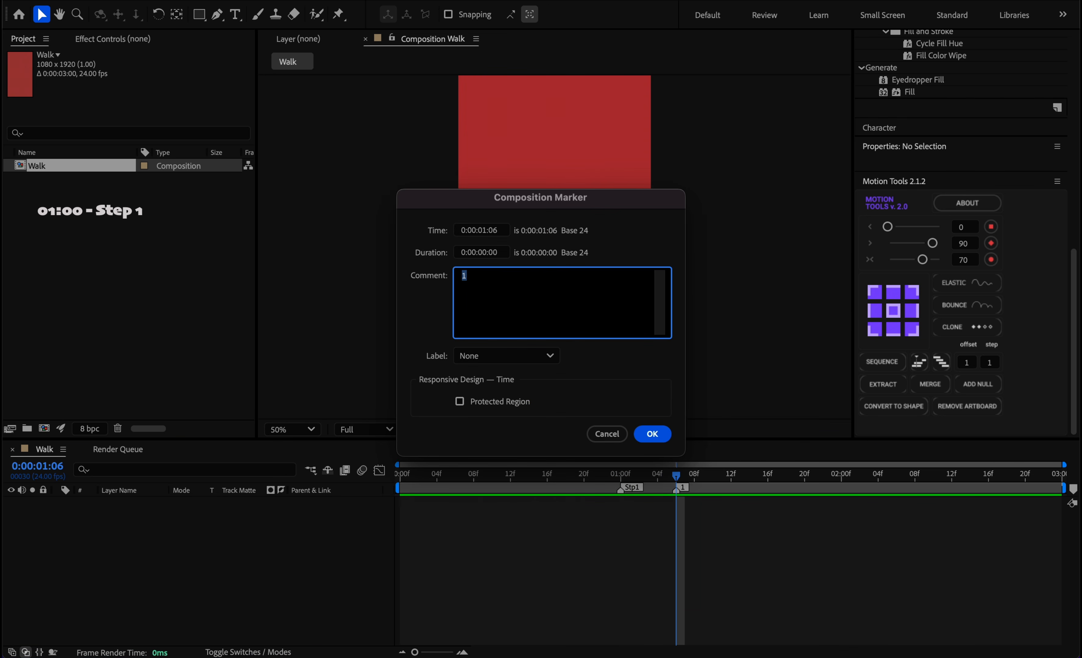
{"action": "type", "text": "d"}
{"action": "left_click", "coordinate": [652, 434]}
Add a composition marker at 0:00:01:12 with the comment "Stp2".
{"action": "left_click_drag", "start_coordinate": [676, 476], "coordinate": [731, 479]}
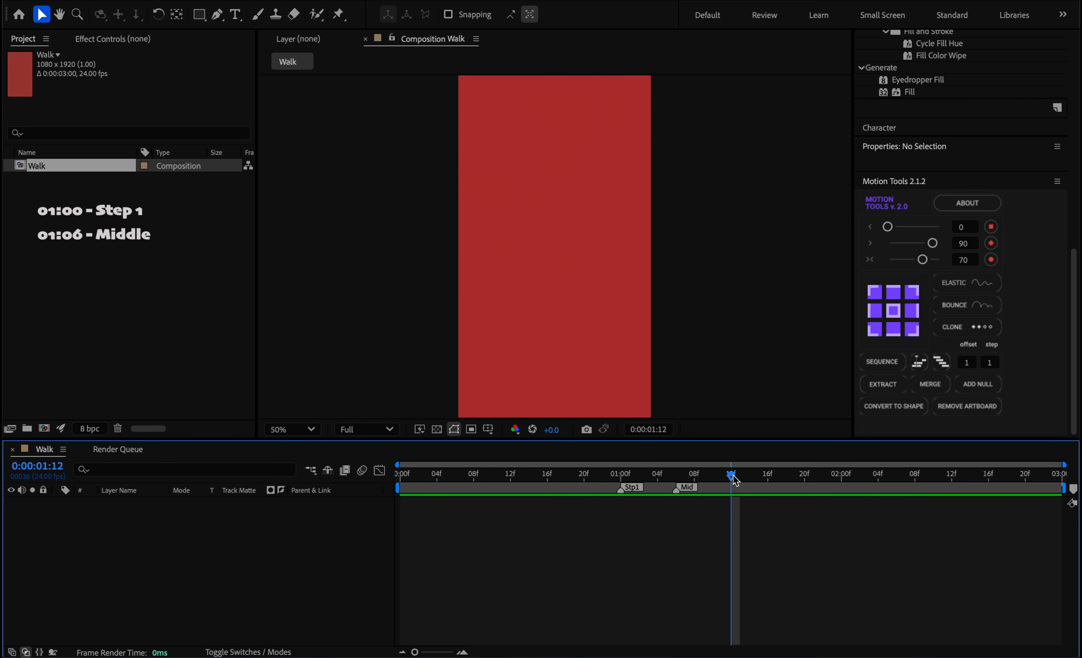
{"action": "left_click", "coordinate": [1073, 487]}
{"action": "double_click", "coordinate": [732, 488]}
{"action": "type", "text": "Stp2"}
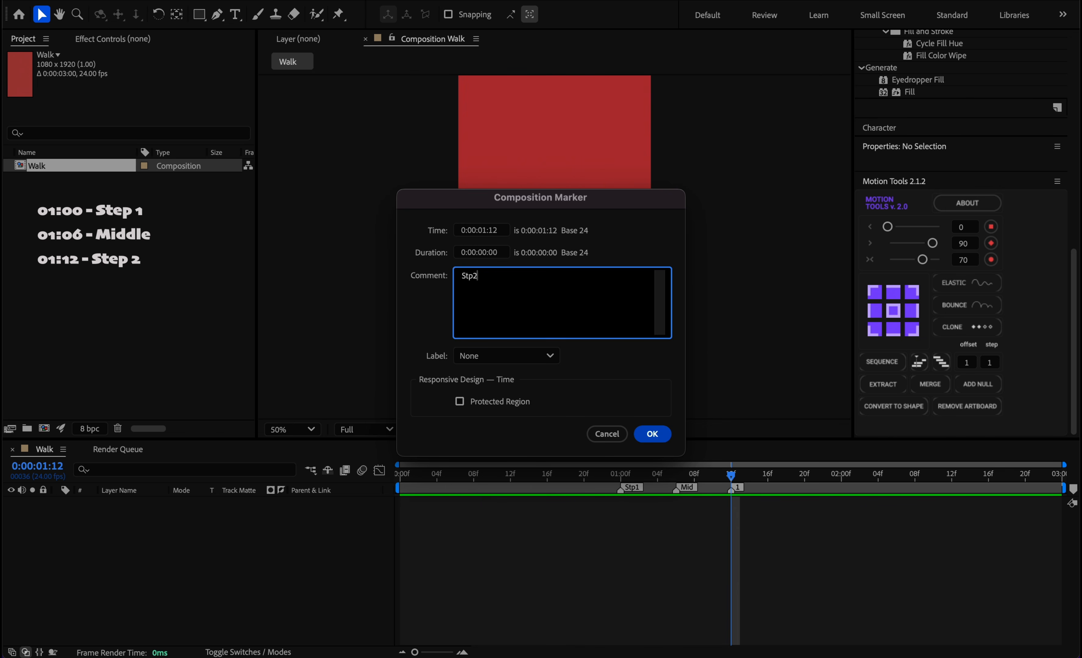
{"action": "key", "text": "Return"}
Add a composition marker at 0:00:01:18 with the comment "Mid".
{"action": "left_click_drag", "start_coordinate": [731, 476], "coordinate": [786, 476]}
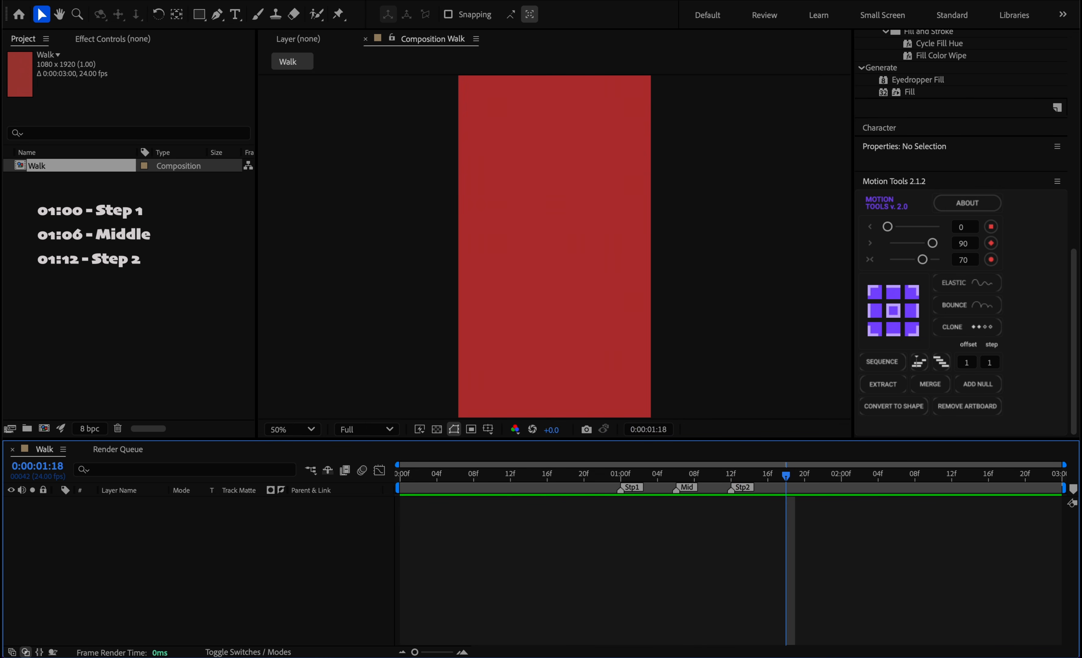
{"action": "double_click", "coordinate": [787, 488]}
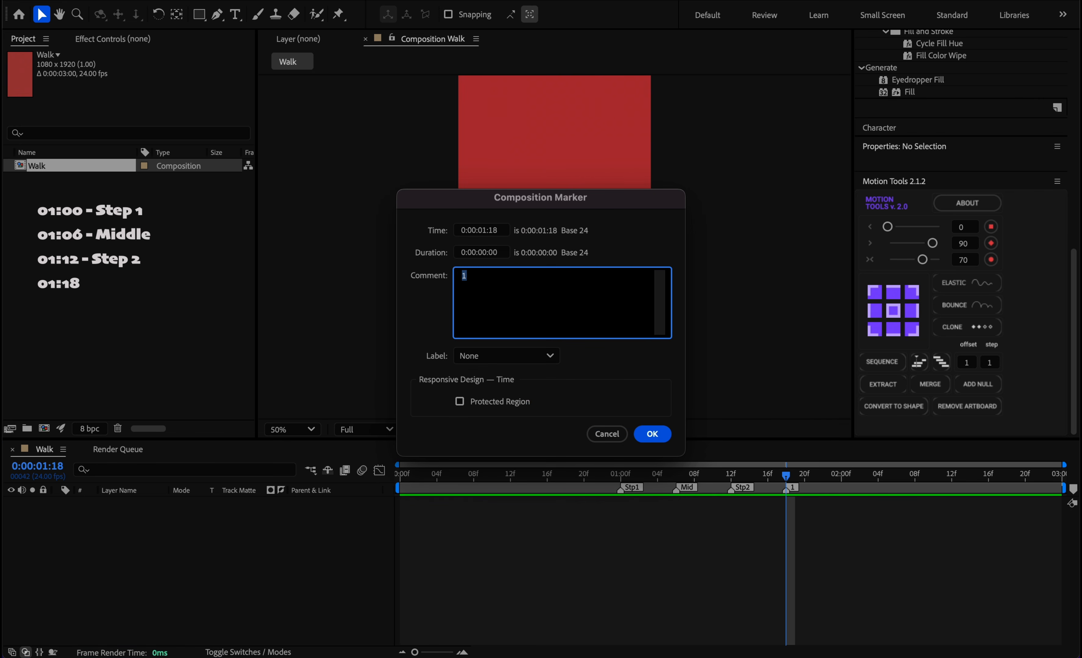
{"action": "type", "text": "Mid"}
{"action": "left_click", "coordinate": [652, 435]}
Add a composition marker at 0:00:02:00 with the comment "Loop".
{"action": "left_click_drag", "start_coordinate": [787, 476], "coordinate": [841, 476]}
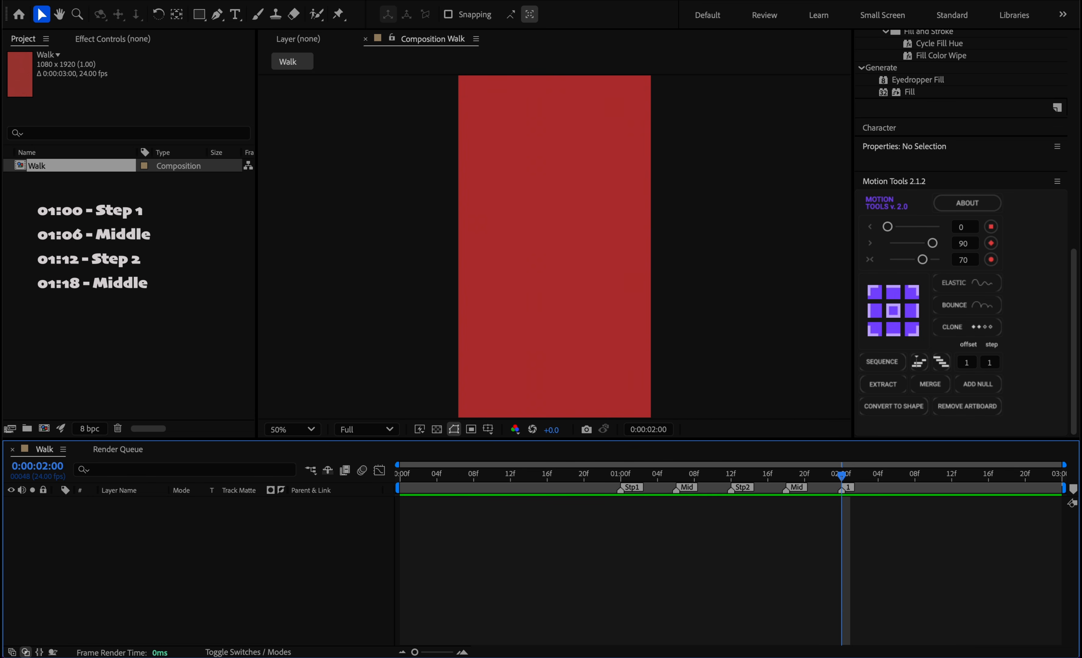
{"action": "double_click", "coordinate": [843, 489]}
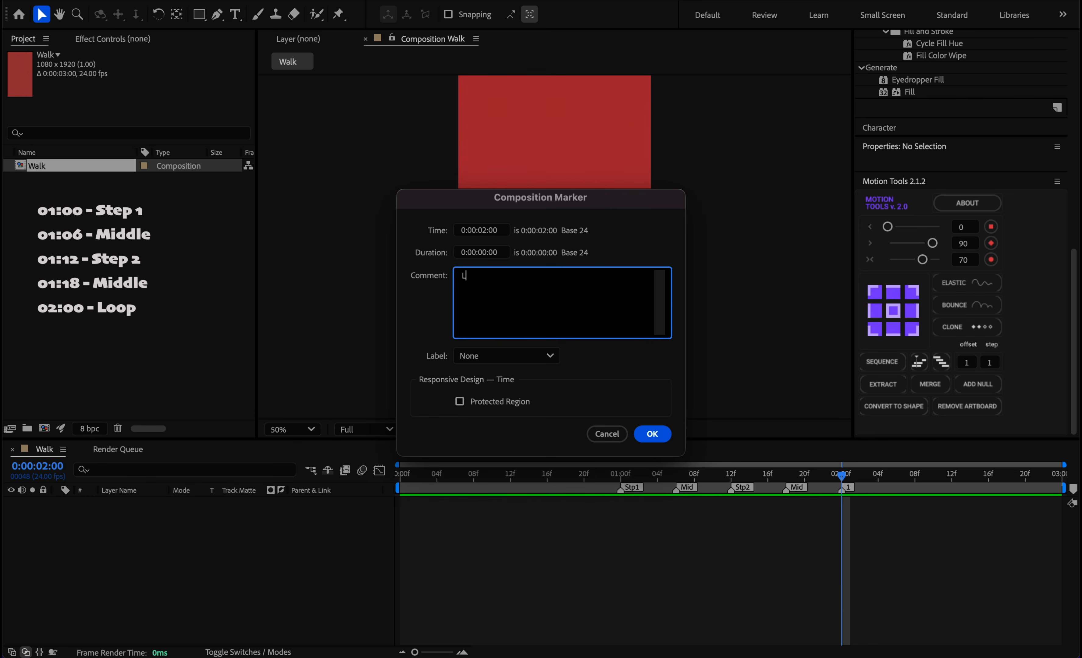
{"action": "type", "text": "Loop"}
{"action": "left_click", "coordinate": [656, 434]}
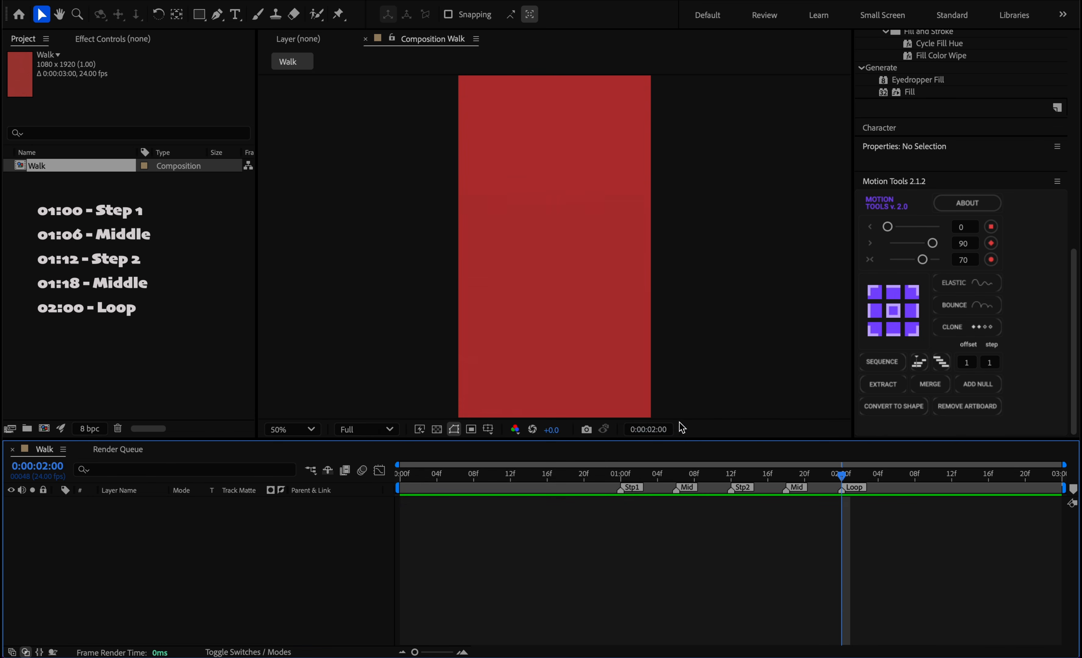
Set the work area to end at 0:00:01:23 and begin at the Stp1 marker at 0:00:01:00.
{"action": "left_click", "coordinate": [844, 471]}
{"action": "left_click_drag", "start_coordinate": [844, 477], "coordinate": [833, 475]}
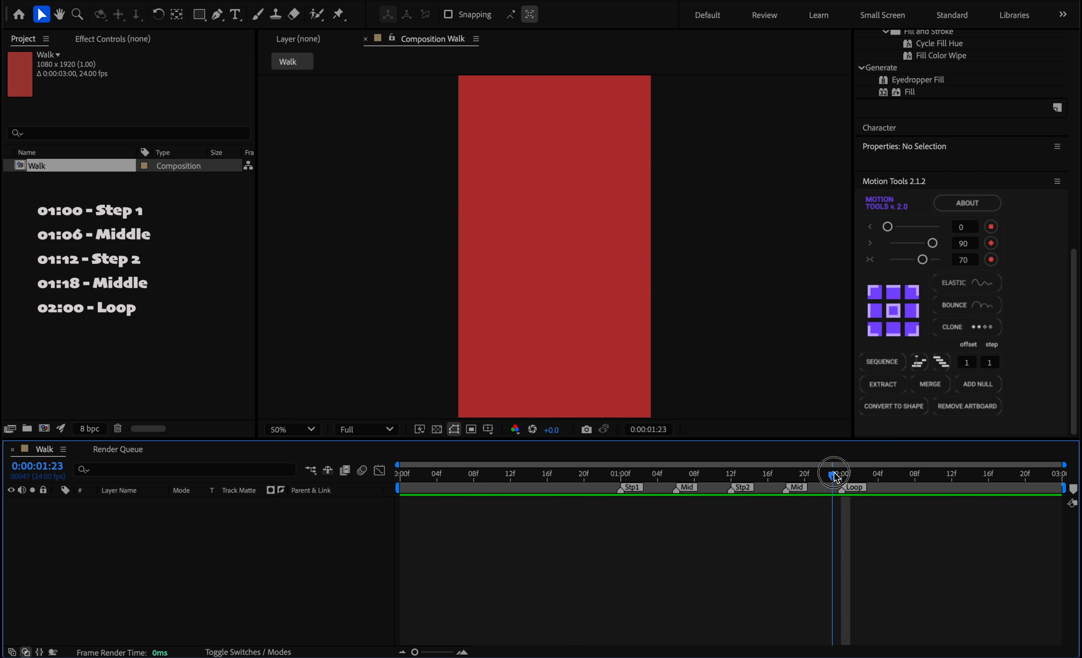
{"action": "key", "text": "n"}
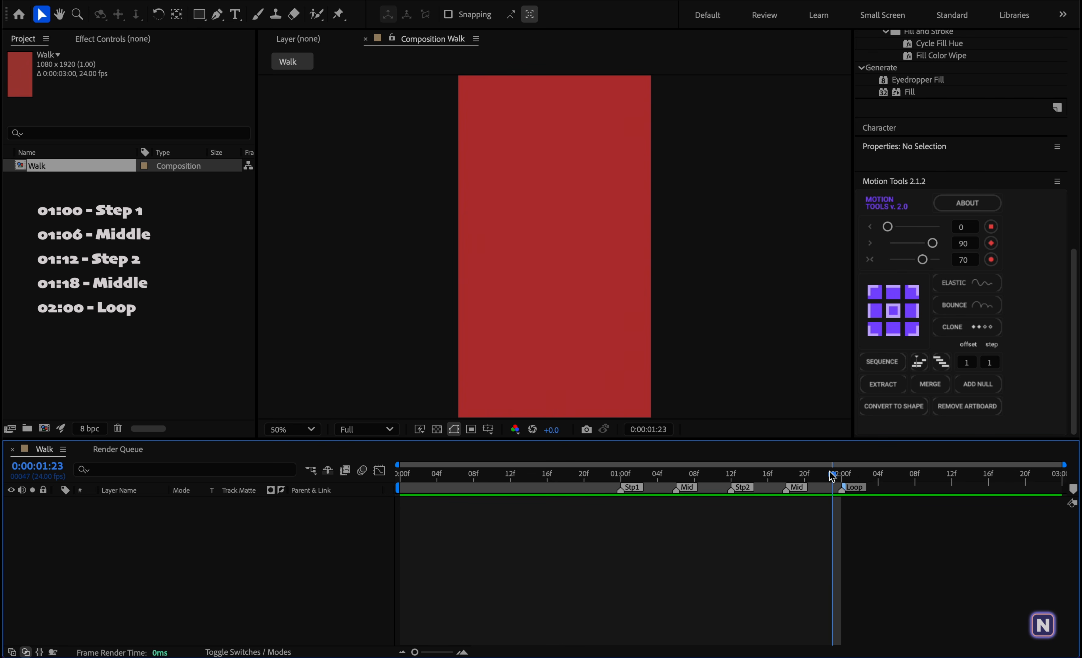
{"action": "left_click_drag", "start_coordinate": [829, 477], "coordinate": [621, 475]}
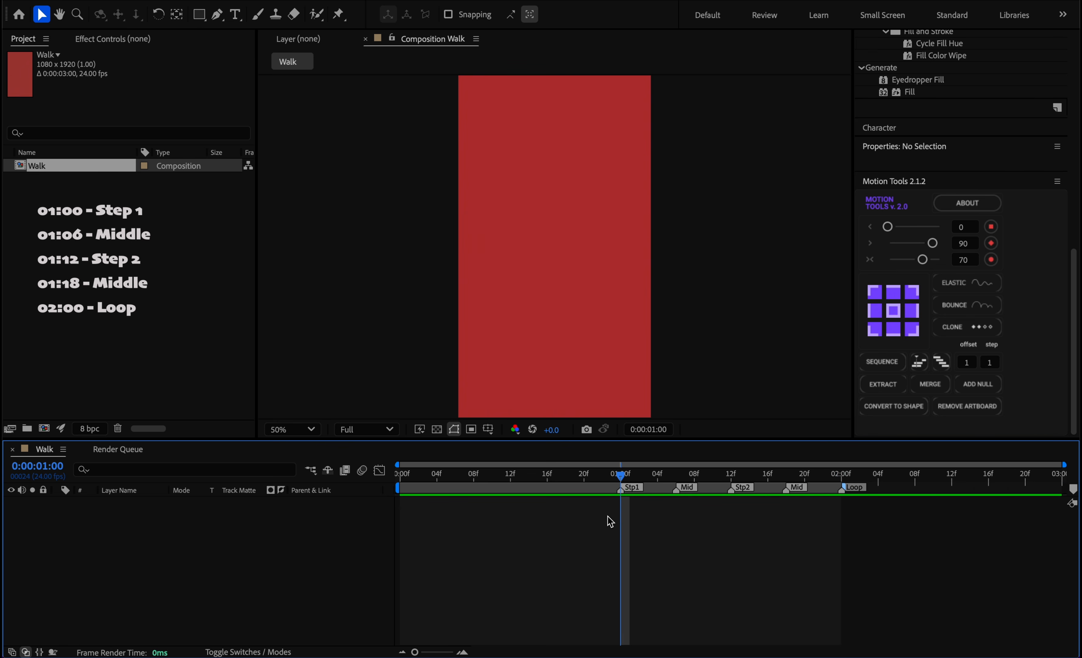
{"action": "key", "text": "b"}
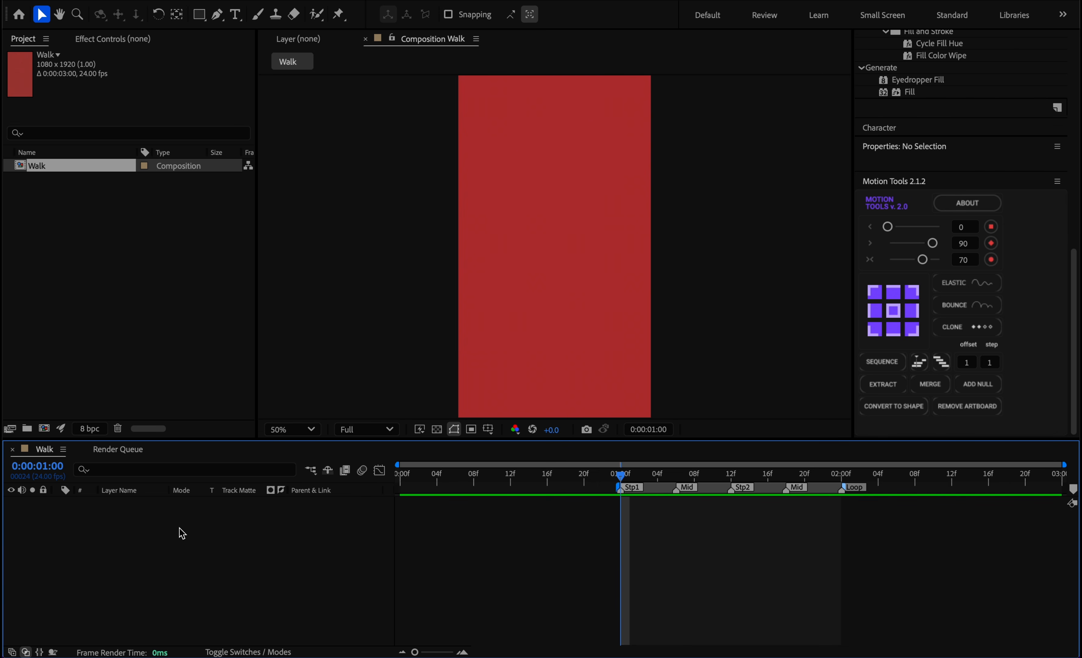
Create a new text layer reading "Walk" in the composition.
{"action": "right_click", "coordinate": [190, 533]}
{"action": "mouse_move", "coordinate": [273, 471]}
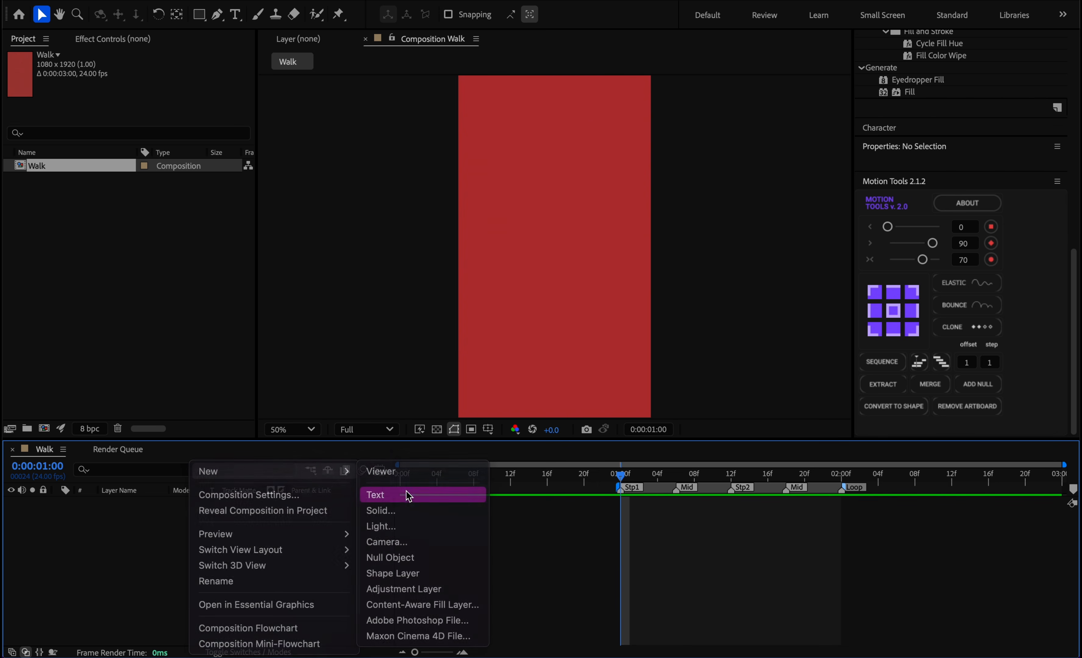
{"action": "left_click", "coordinate": [410, 496]}
{"action": "type", "text": "W"}
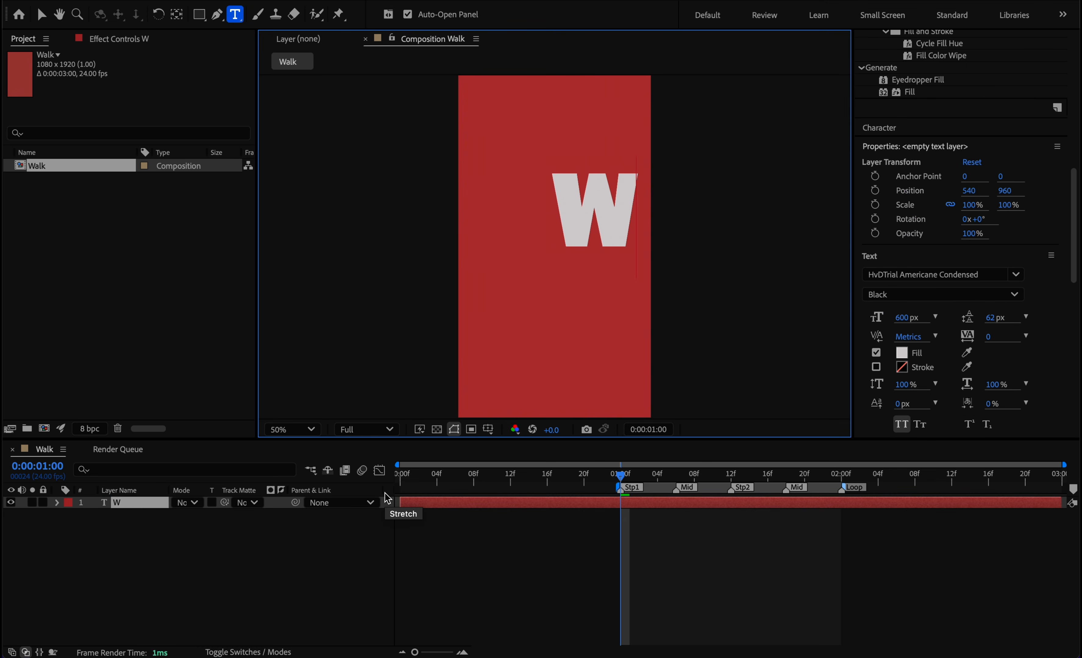
{"action": "type", "text": "alk"}
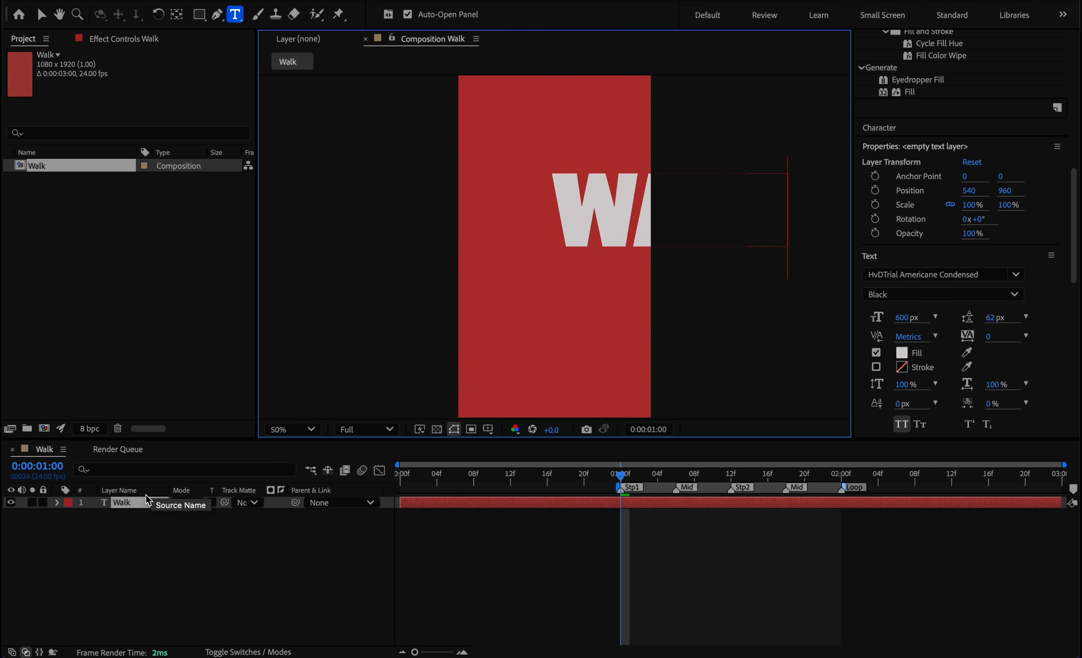
Set the Walk text layer's rotation to 90° so the word runs vertically.
{"action": "left_click", "coordinate": [140, 508]}
{"action": "key", "text": "r"}
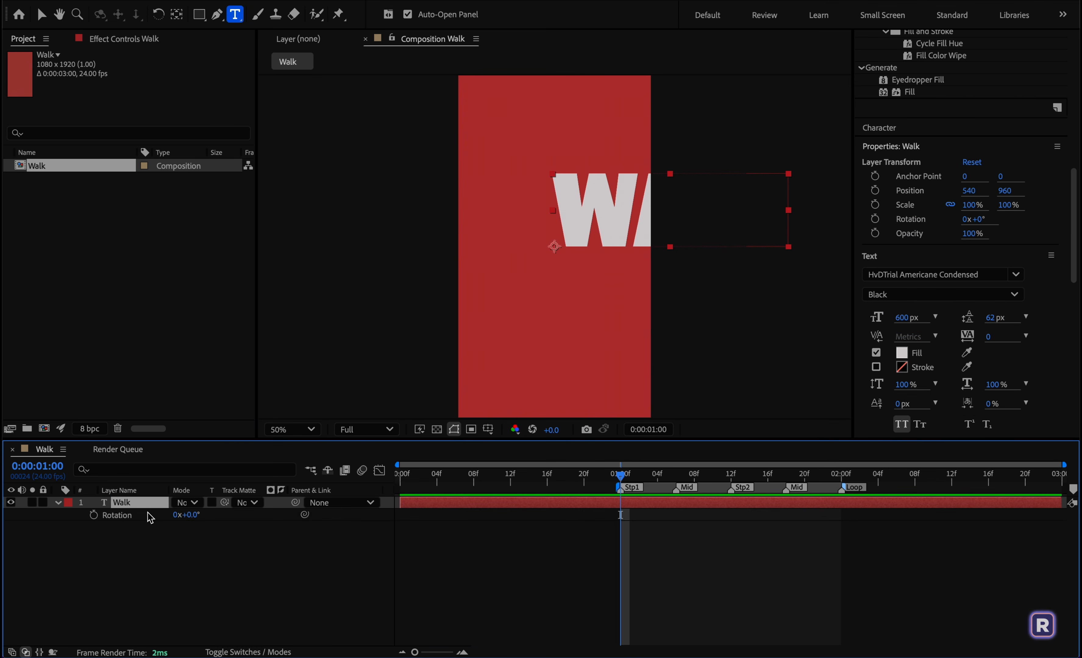
{"action": "left_click", "coordinate": [193, 521]}
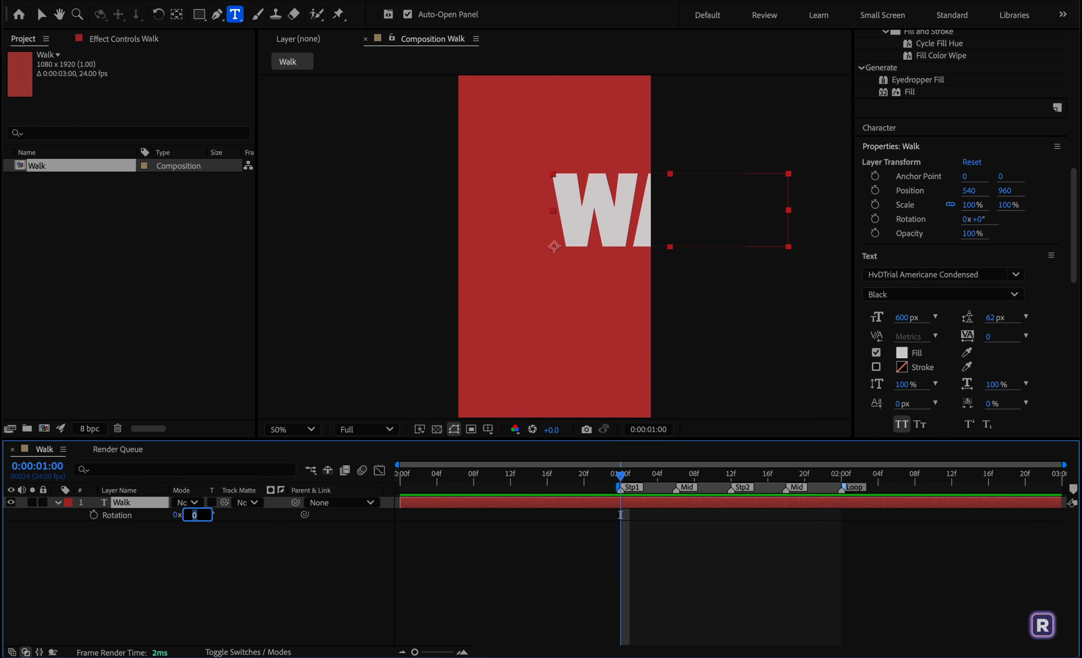
{"action": "type", "text": "90"}
{"action": "left_click", "coordinate": [235, 575]}
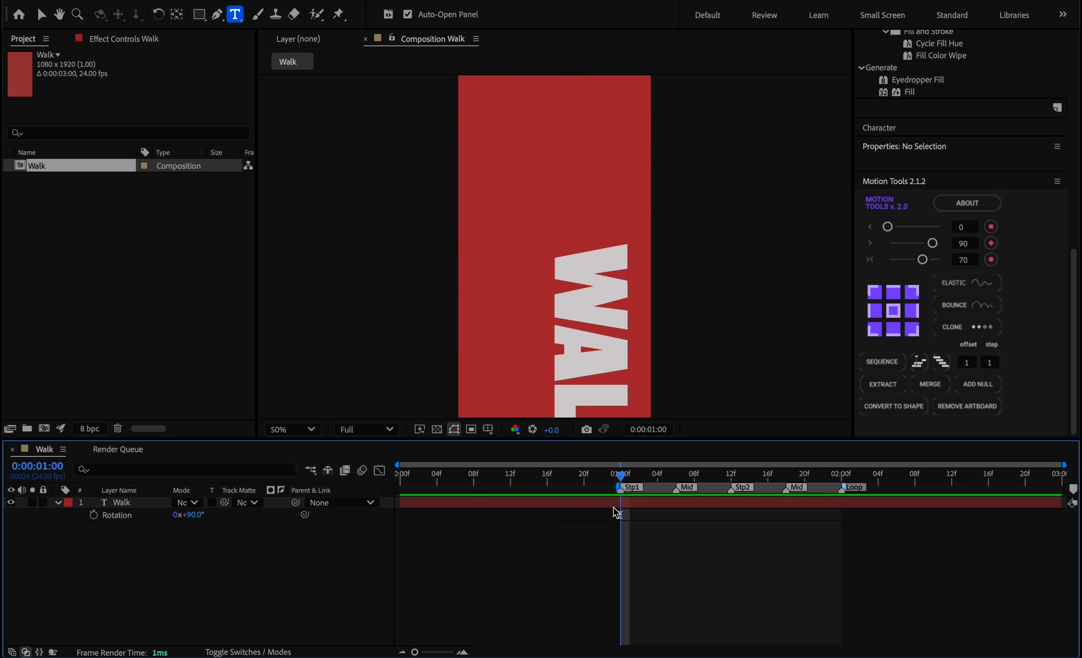
Center the Walk text layer horizontally and vertically in the composition.
{"action": "left_click", "coordinate": [617, 505]}
{"action": "left_click_drag", "start_coordinate": [1073, 173], "coordinate": [1072, 40]}
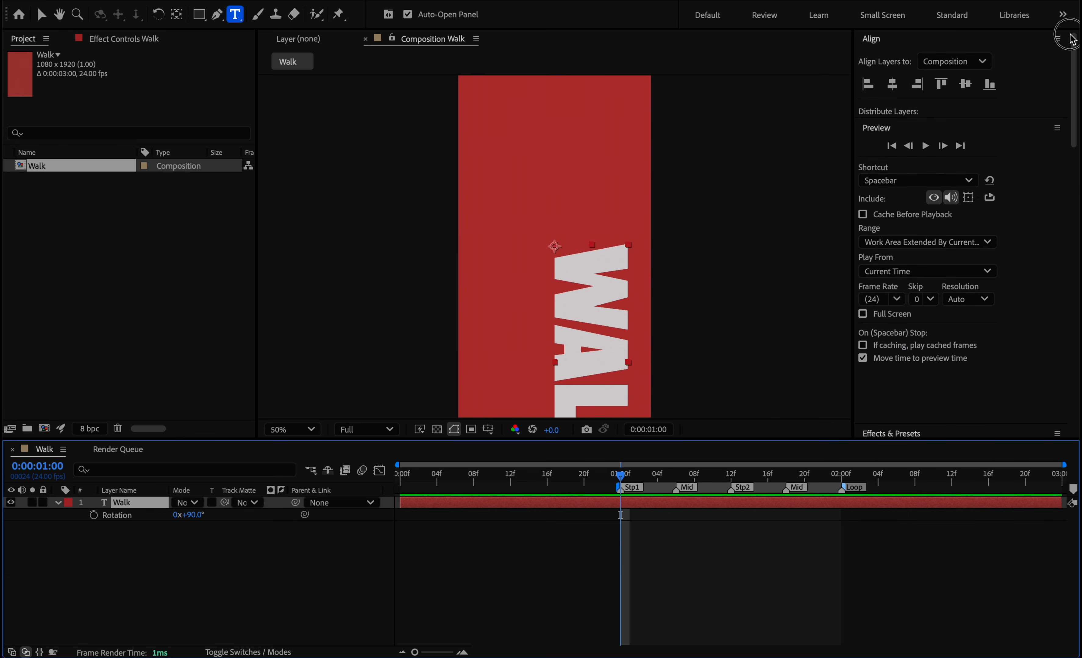
{"action": "left_click", "coordinate": [892, 84]}
{"action": "left_click", "coordinate": [965, 84]}
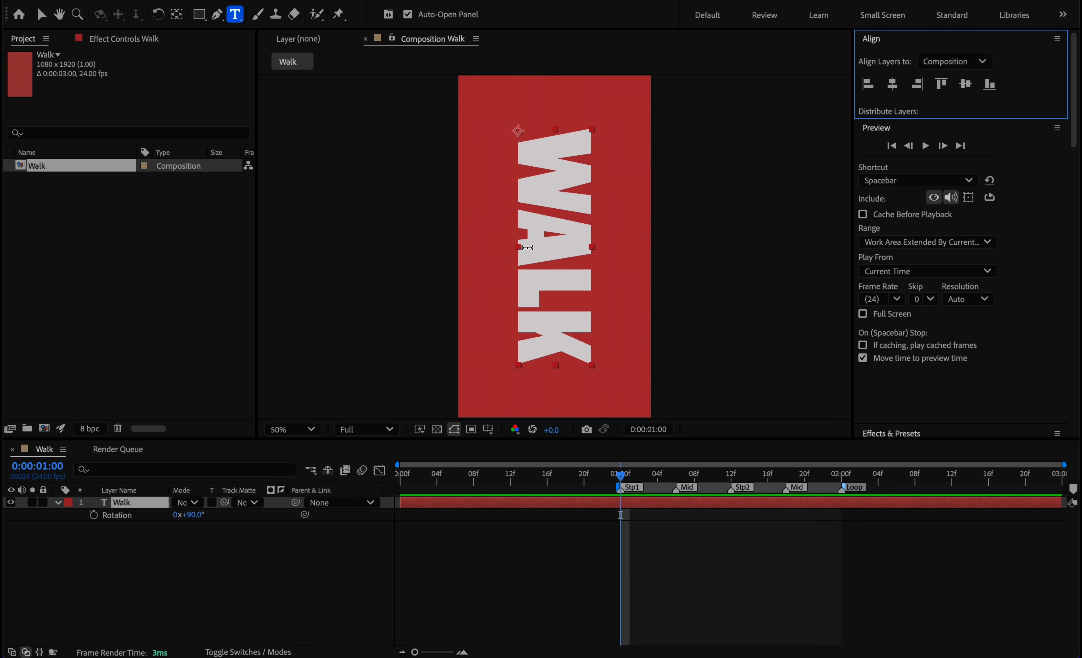
Create shape outlines from the Walk text layer.
{"action": "right_click", "coordinate": [123, 507]}
{"action": "mouse_move", "coordinate": [222, 518]}
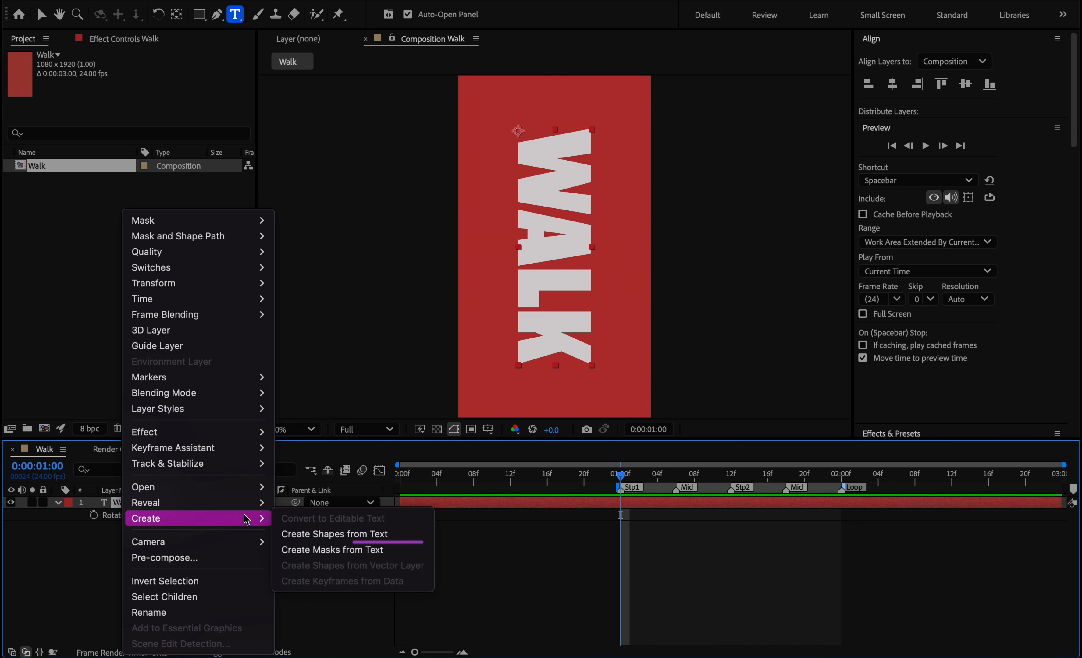
{"action": "left_click", "coordinate": [350, 535]}
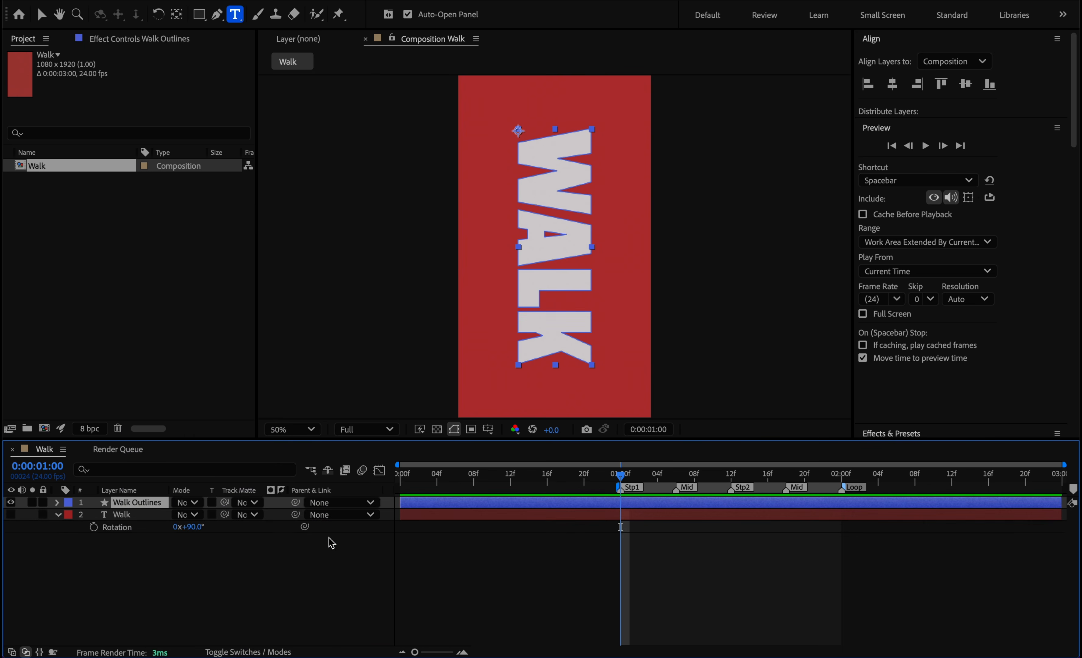
Expand the contents of the Walk Outlines layer and extract its letters into separate layers with Motion Tools.
{"action": "left_click", "coordinate": [58, 503]}
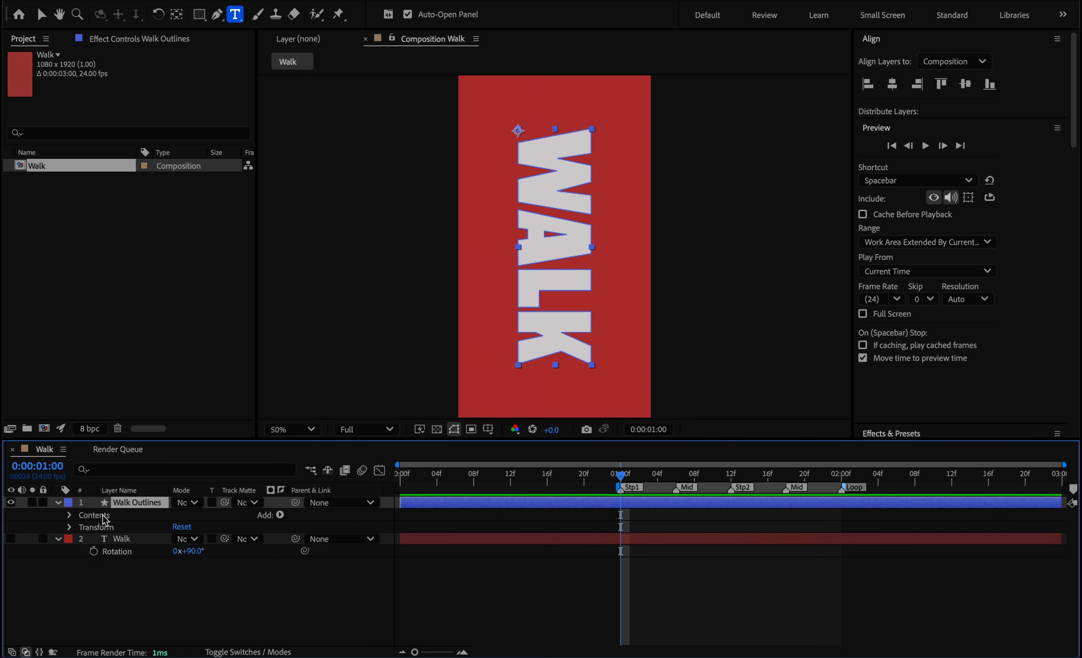
{"action": "left_click", "coordinate": [69, 516]}
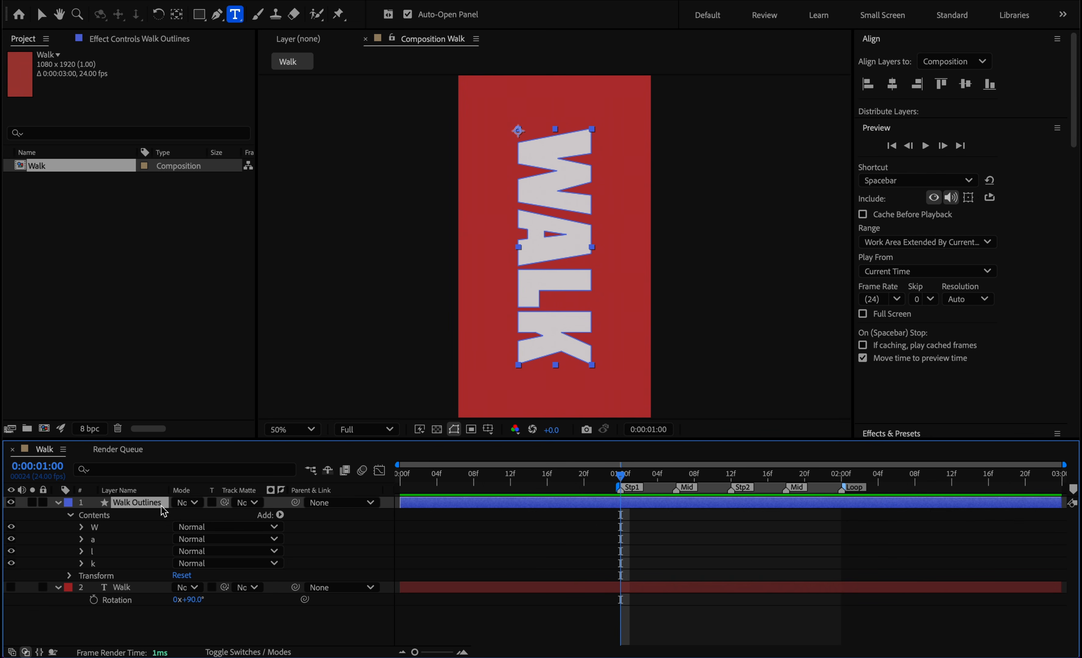
{"action": "left_click_drag", "start_coordinate": [1076, 116], "coordinate": [1065, 429]}
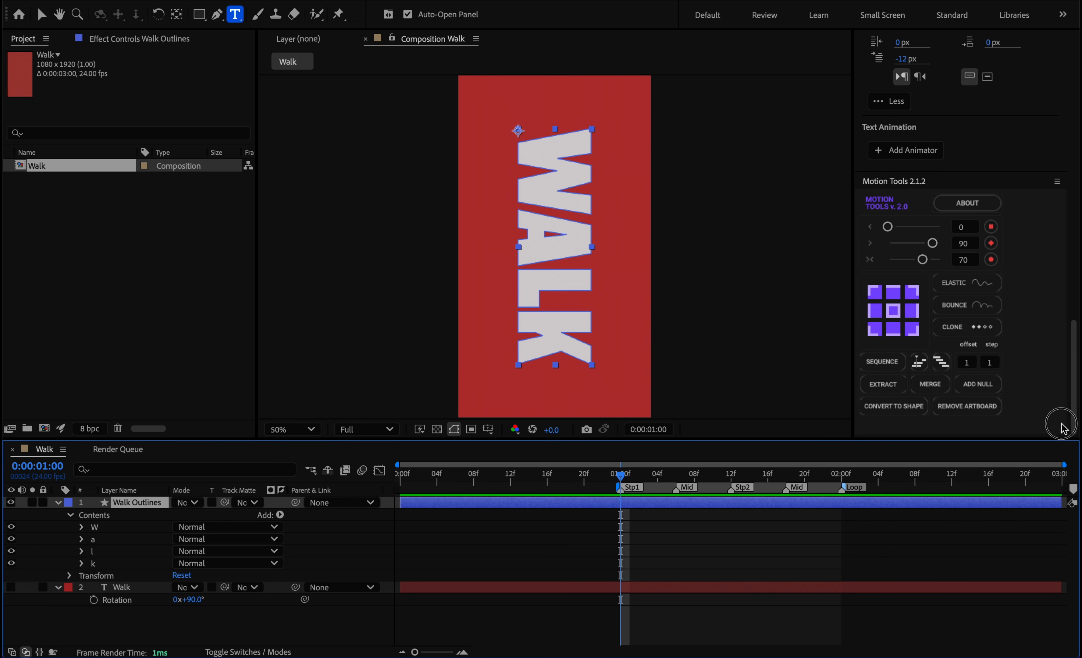
{"action": "left_click", "coordinate": [878, 385]}
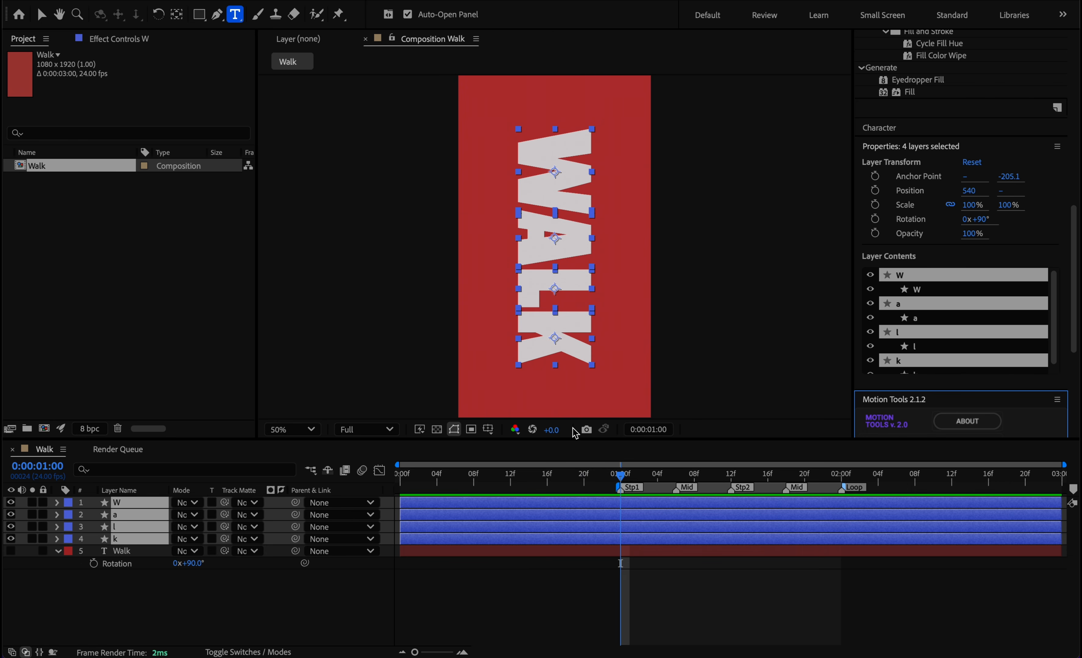
Tighten the letter spacing by nudging the W, a and l layers down toward the k, to Y positions 611.1, 946.8 and 1215.
{"action": "key", "text": "v"}
{"action": "left_click_drag", "start_coordinate": [661, 174], "coordinate": [522, 297]}
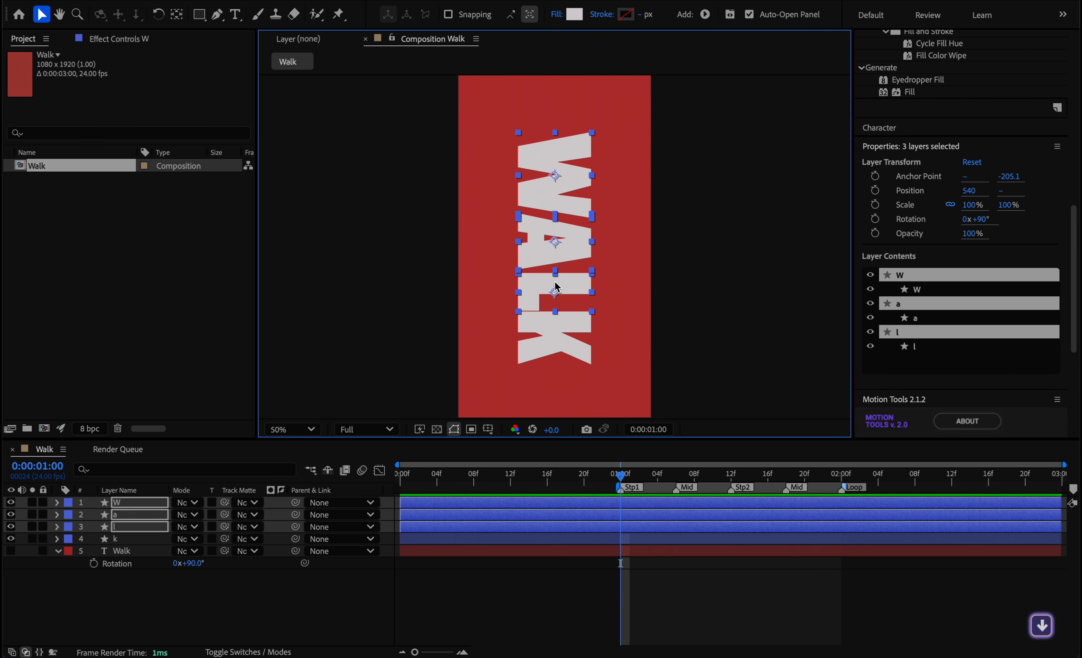
{"action": "left_click_drag", "start_coordinate": [652, 158], "coordinate": [555, 236]}
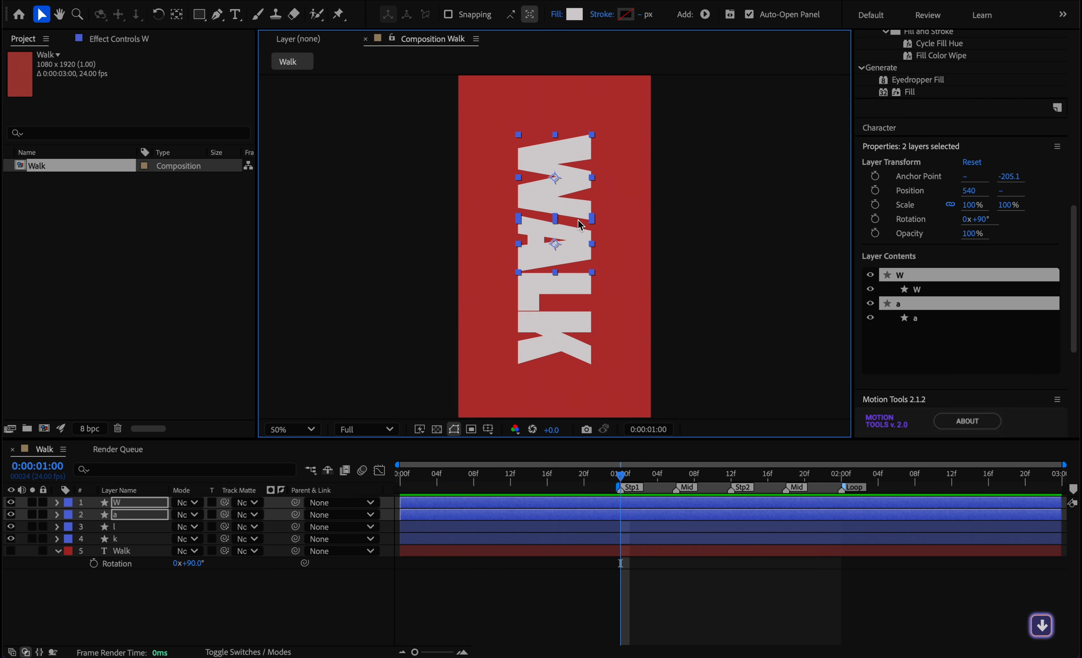
{"action": "left_click_drag", "start_coordinate": [635, 176], "coordinate": [576, 212]}
{"action": "key", "text": "Down"}
{"action": "key", "text": "Down"}
{"action": "key", "text": "Down"}
{"action": "key", "text": "Down"}
{"action": "key", "text": "Down"}
{"action": "key", "text": "Down"}
{"action": "key", "text": "Down"}
{"action": "key", "text": "Down"}
{"action": "key", "text": "Down"}
{"action": "key", "text": "Down"}
{"action": "key", "text": "Down"}
{"action": "key", "text": "Down"}
{"action": "key", "text": "Down"}
{"action": "key", "text": "Down"}
{"action": "key", "text": "Down"}
{"action": "key", "text": "Down"}
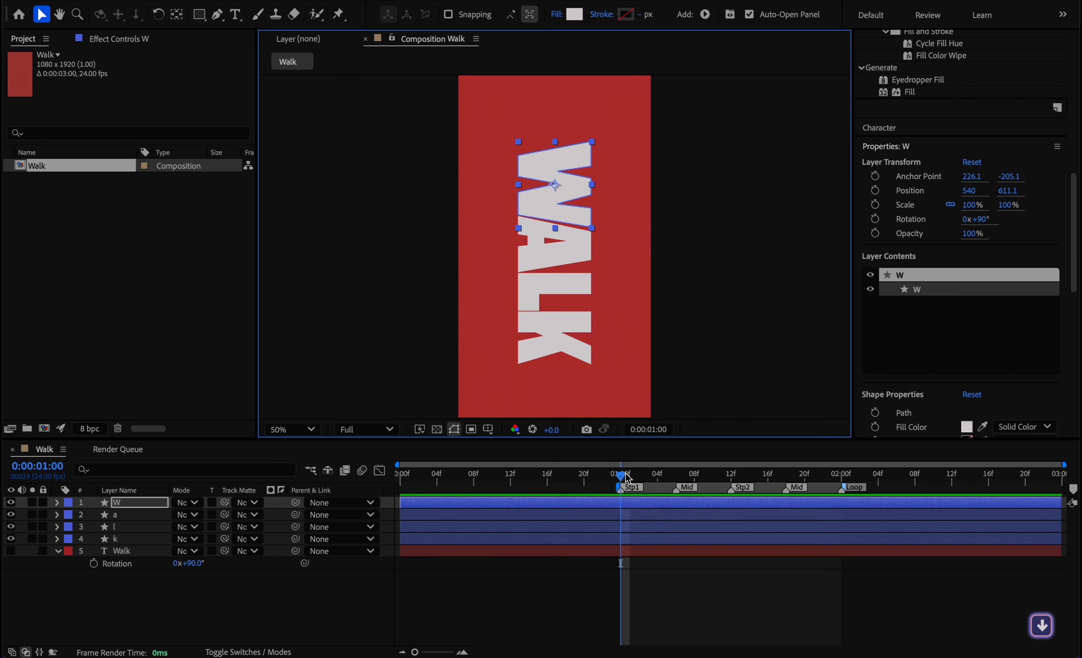
Add Position keyframes to all four letter layers at 0:00:01:00.
{"action": "left_click_drag", "start_coordinate": [676, 125], "coordinate": [496, 368]}
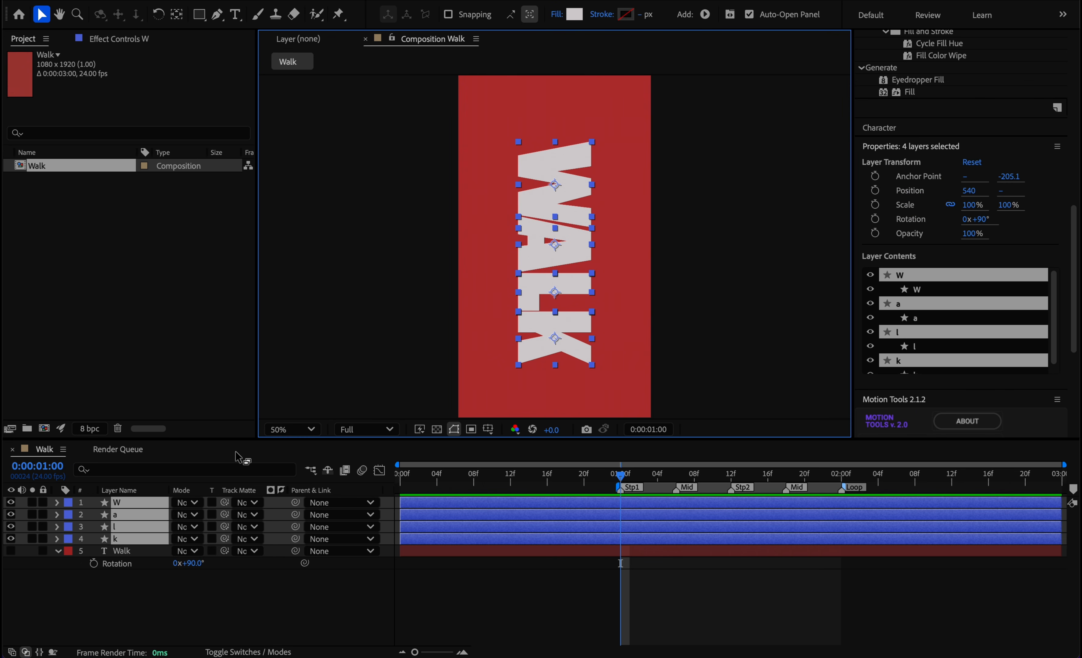
{"action": "key", "text": "p"}
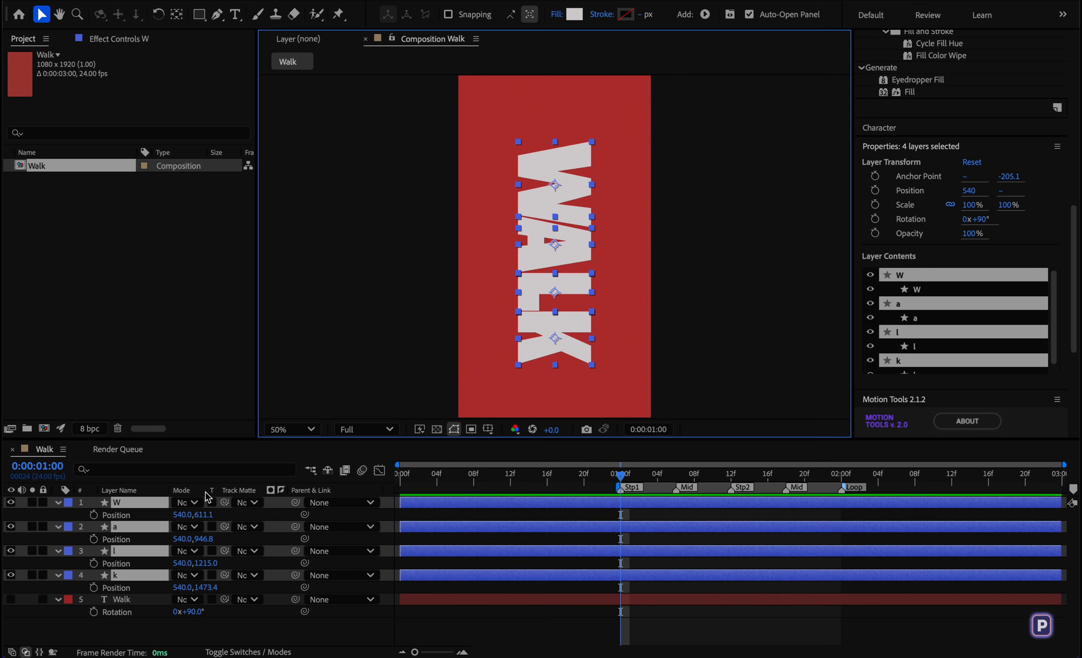
{"action": "left_click", "coordinate": [94, 514]}
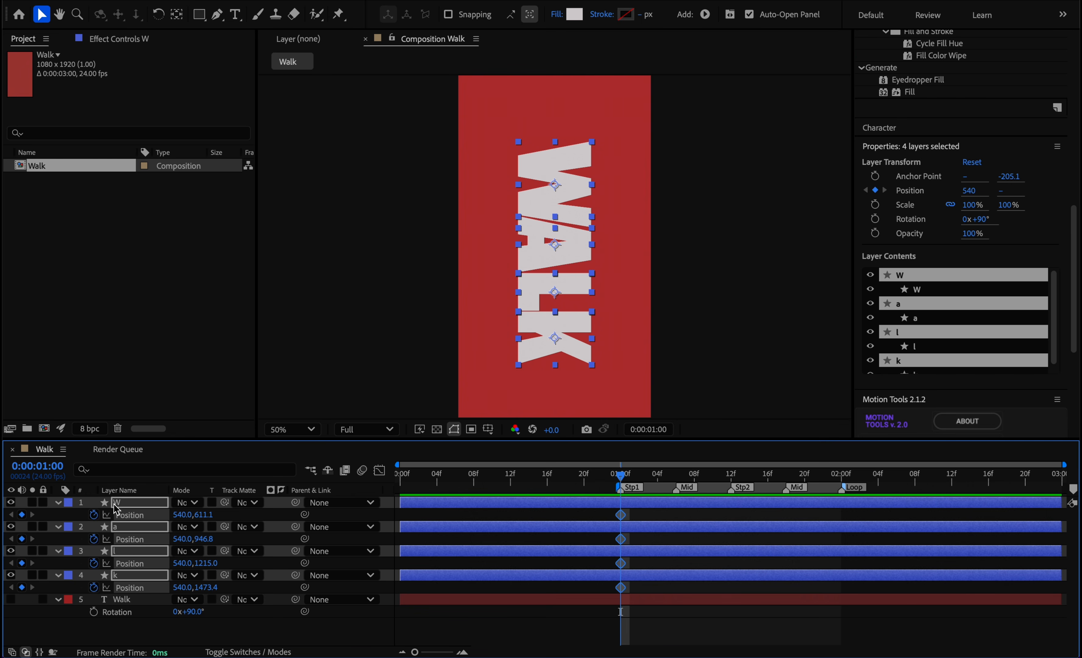
Add unchanged Position keyframes to all four letter layers at Stp2 (0:00:01:12) and Loop (0:00:02:00).
{"action": "left_click_drag", "start_coordinate": [623, 484], "coordinate": [731, 488]}
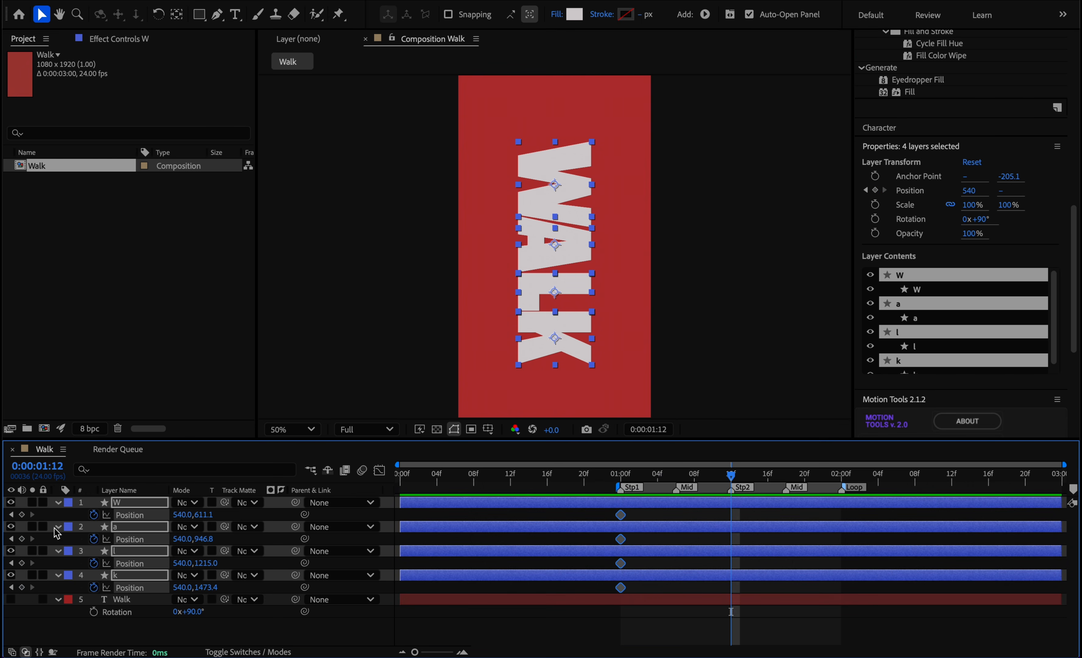
{"action": "left_click", "coordinate": [21, 515]}
{"action": "left_click_drag", "start_coordinate": [732, 479], "coordinate": [841, 475]}
{"action": "left_click", "coordinate": [22, 514]}
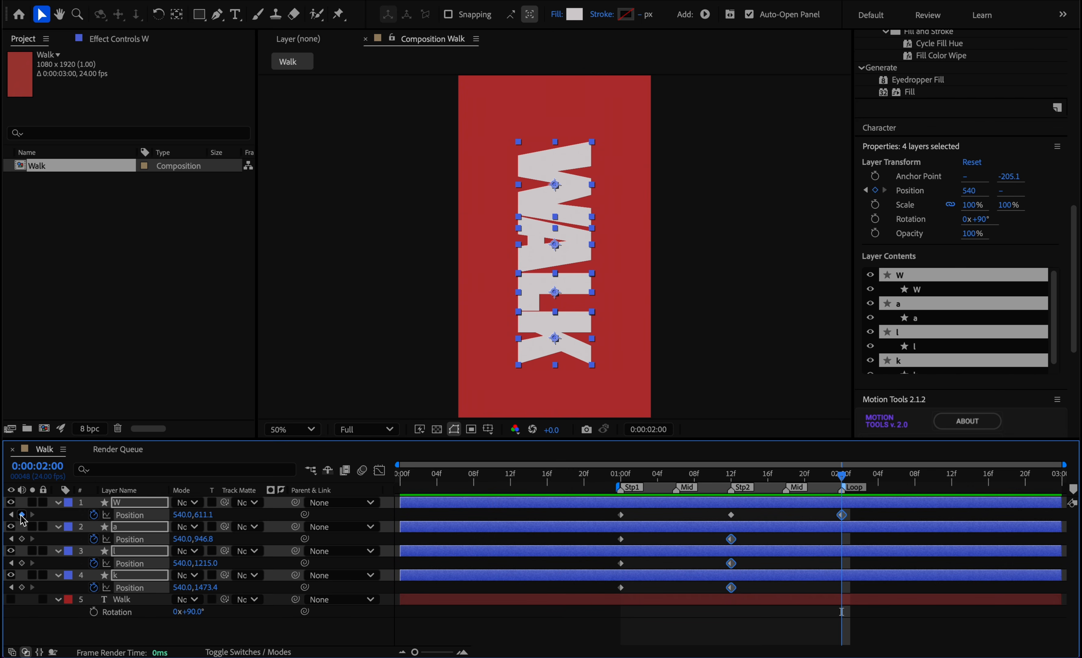
Go to the first Mid marker at 0:00:01:06, show the rulers and place a horizontal guide just below the K.
{"action": "left_click_drag", "start_coordinate": [846, 477], "coordinate": [676, 477]}
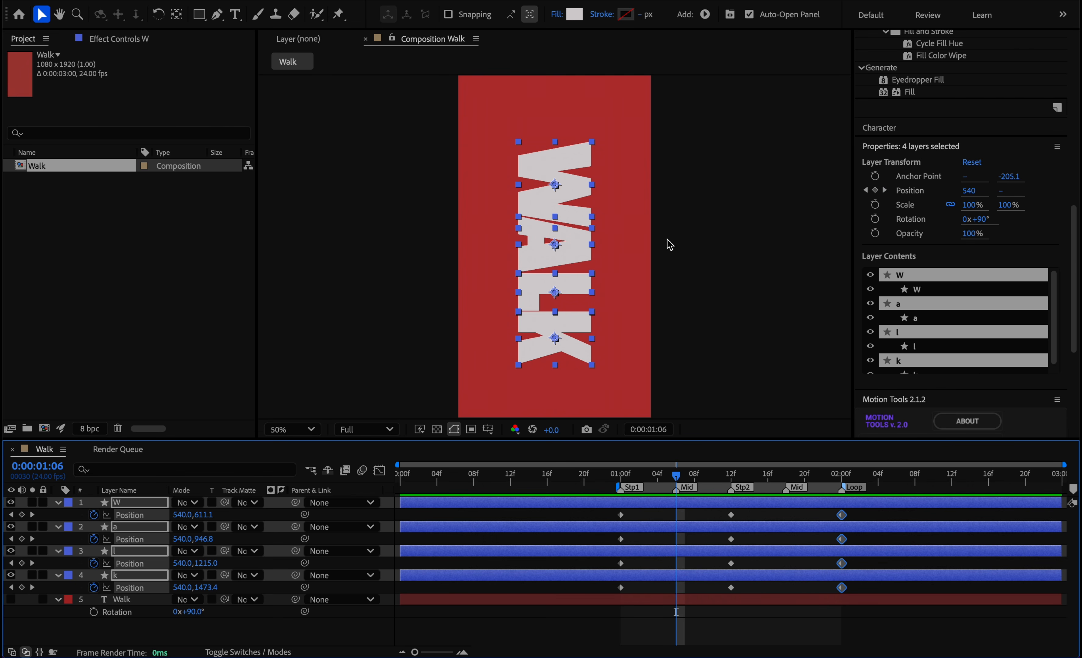
{"action": "key", "text": "ctrl+r"}
{"action": "left_click", "coordinate": [633, 86]}
{"action": "left_click_drag", "start_coordinate": [633, 85], "coordinate": [648, 378]}
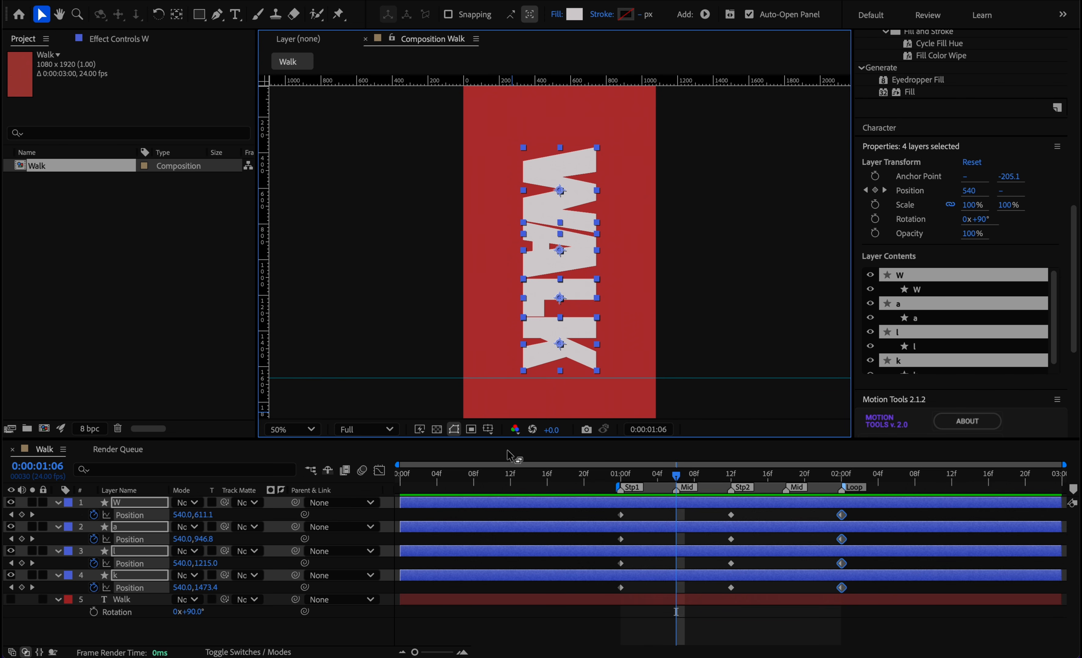
Nudge all four letters down toward the guide at 0:00:01:06, to Y positions 703.1, 1038.8, 1307.0 and 1565.4.
{"action": "key", "text": "shift+Down"}
{"action": "key", "text": "shift+Down"}
{"action": "key", "text": "shift+Down"}
{"action": "key", "text": "Down"}
{"action": "key", "text": "Down"}
{"action": "key", "text": "Down"}
{"action": "key", "text": "Down"}
{"action": "key", "text": "Down"}
{"action": "key", "text": "Down"}
{"action": "key", "text": "shift+Down"}
{"action": "key", "text": "shift+Down"}
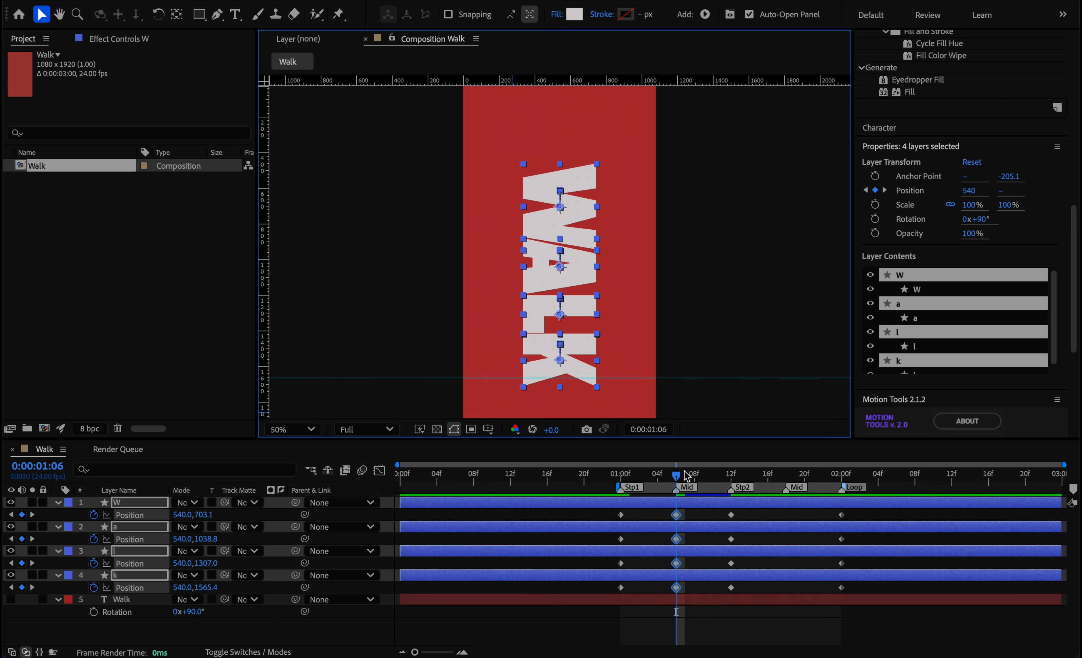
Copy the first Mid Position keyframes to 0:00:01:18 and apply Easy Ease to all the letters' Position keyframes.
{"action": "left_click_drag", "start_coordinate": [676, 476], "coordinate": [783, 464]}
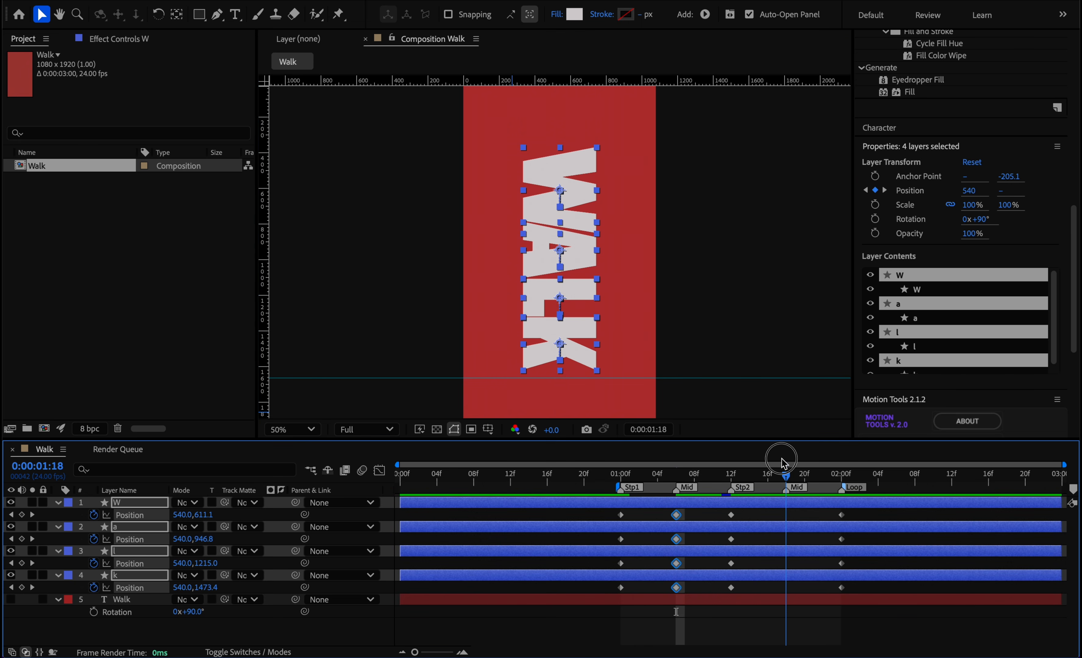
{"action": "key", "text": "ctrl+c"}
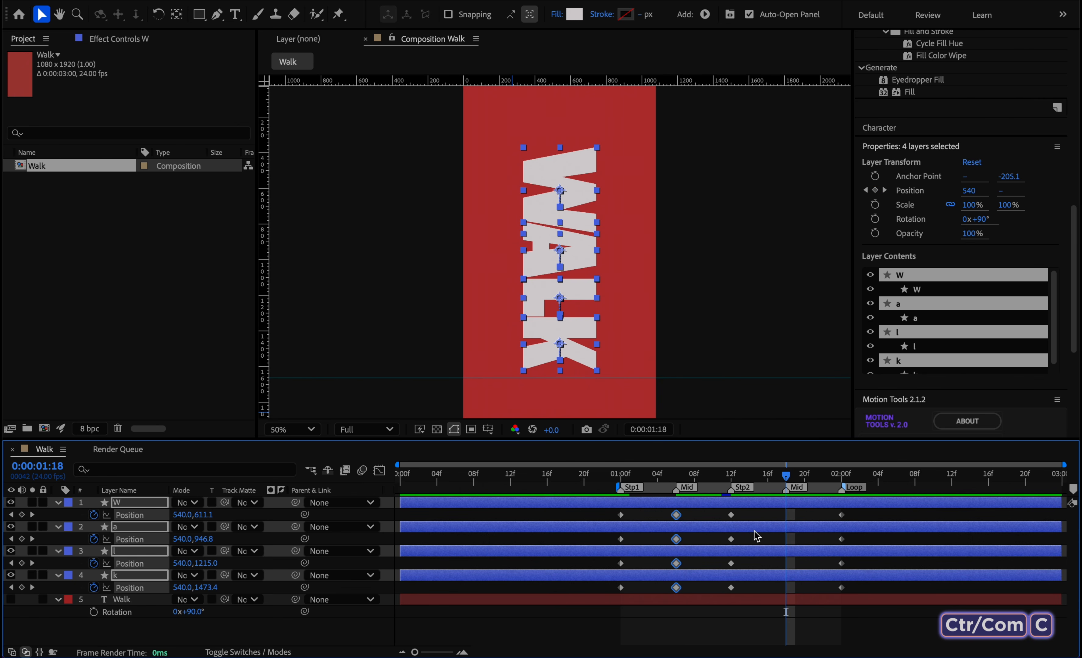
{"action": "key", "text": "ctrl+v"}
{"action": "left_click_drag", "start_coordinate": [879, 510], "coordinate": [556, 625]}
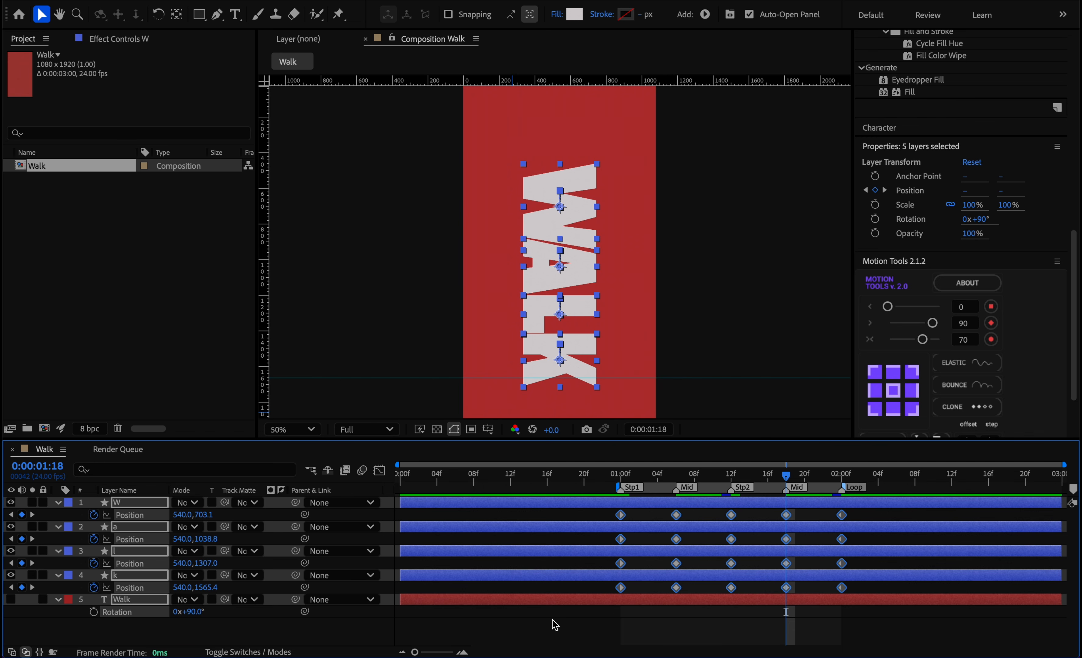
{"action": "key", "text": "F9"}
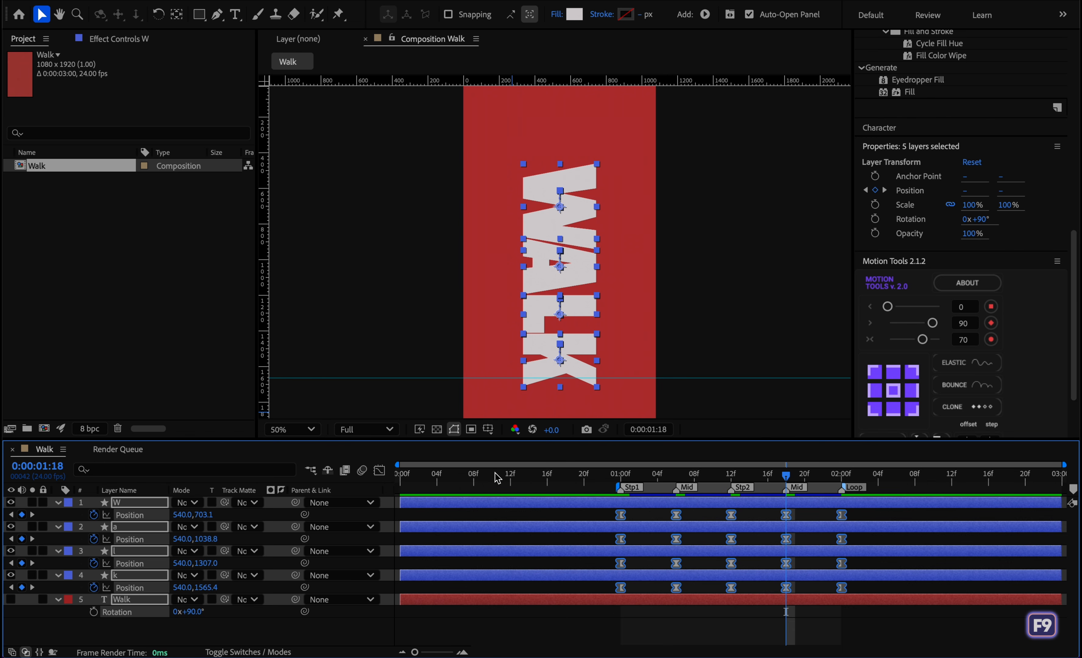
Show the speed graph of the Position keyframes and preview the eased bounce.
{"action": "left_click", "coordinate": [379, 470]}
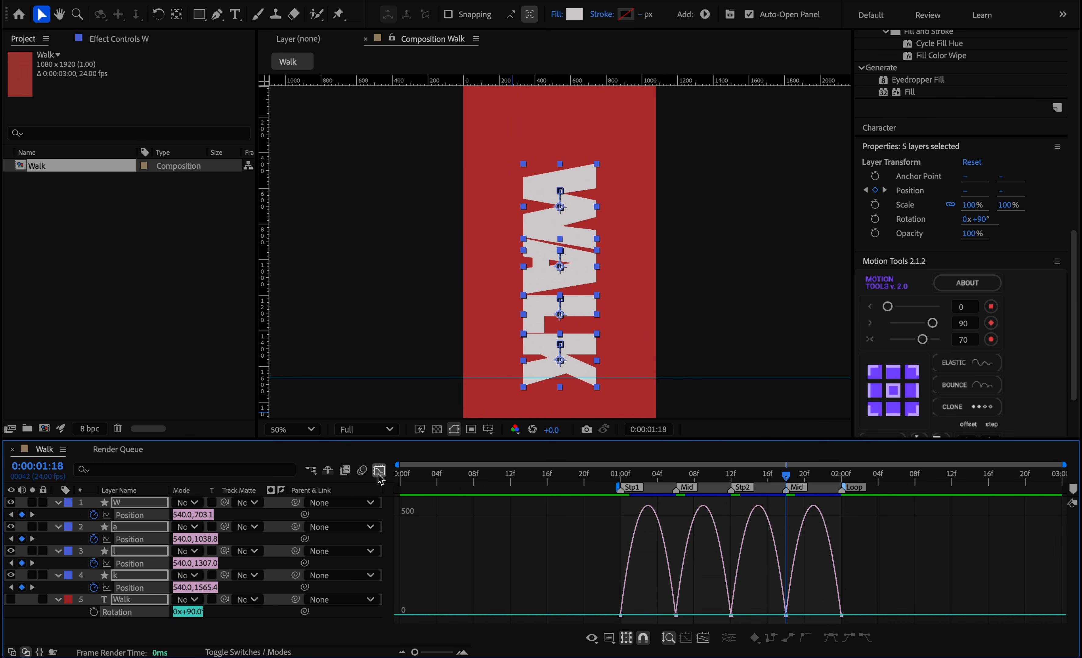
{"action": "left_click_drag", "start_coordinate": [786, 474], "coordinate": [639, 485]}
{"action": "key", "text": "space"}
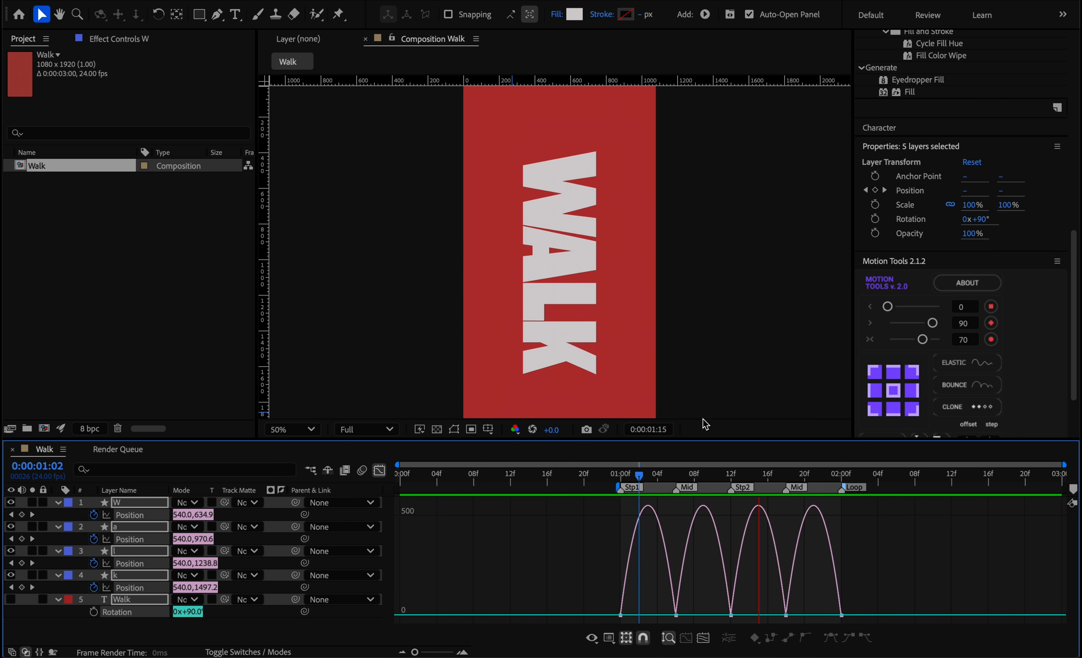
{"action": "left_click", "coordinate": [638, 477]}
{"action": "left_click_drag", "start_coordinate": [637, 474], "coordinate": [685, 483]}
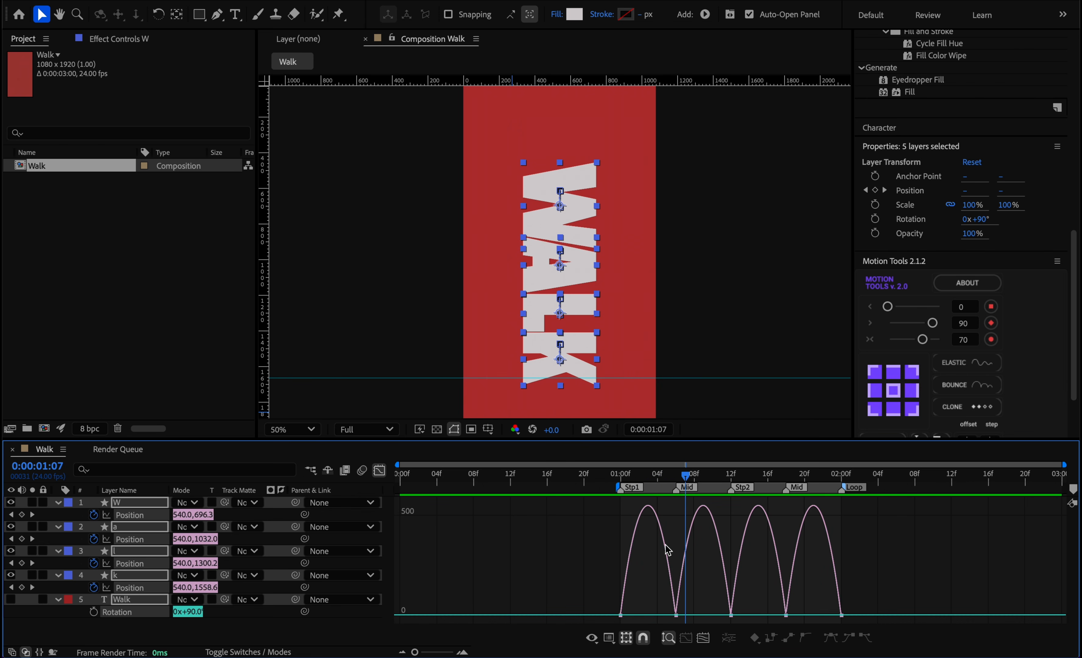
Lengthen the outgoing ease of the Stp1 keyframes and shorten both eases of the first Mid keyframes in the speed graph.
{"action": "left_click_drag", "start_coordinate": [648, 537], "coordinate": [593, 635]}
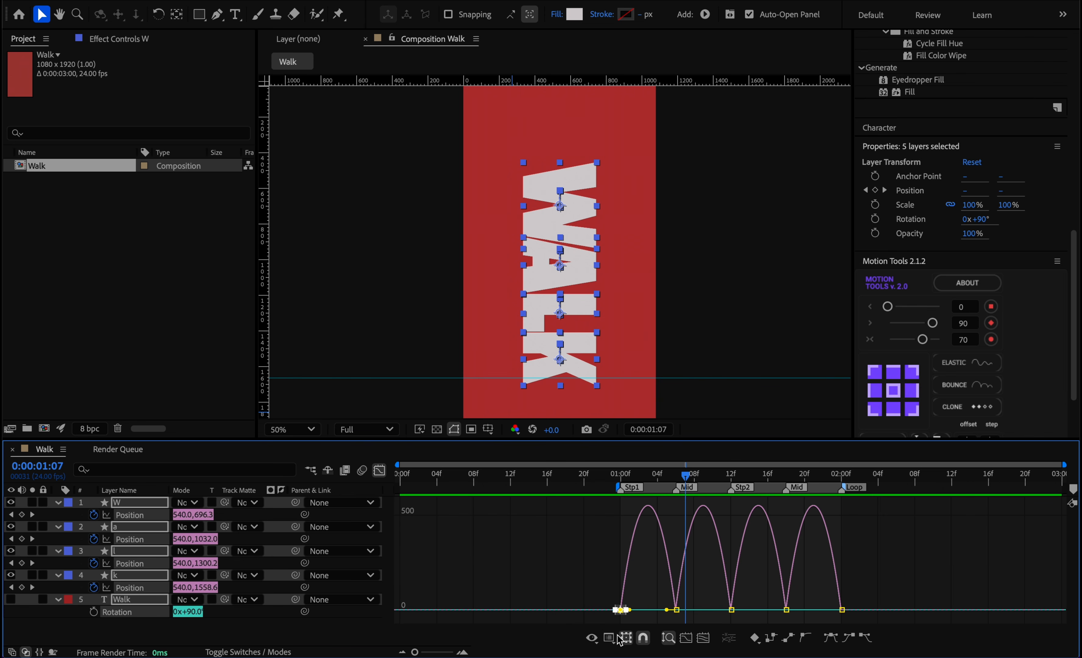
{"action": "left_click", "coordinate": [625, 637]}
{"action": "left_click_drag", "start_coordinate": [597, 578], "coordinate": [602, 615]}
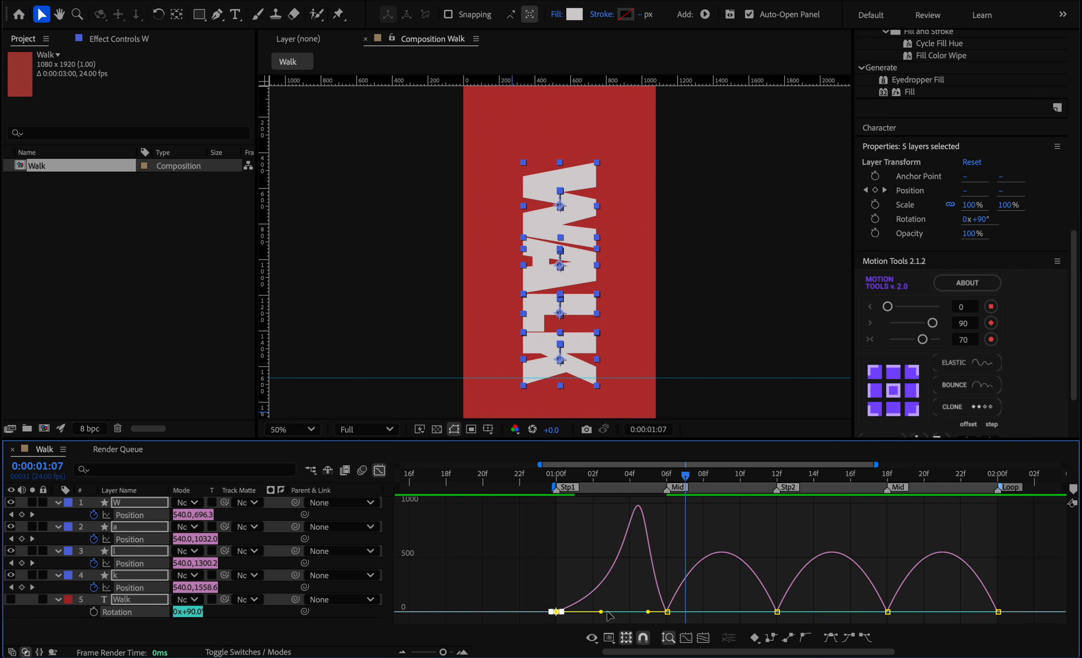
{"action": "left_click", "coordinate": [667, 611]}
{"action": "left_click_drag", "start_coordinate": [684, 475], "coordinate": [666, 475]}
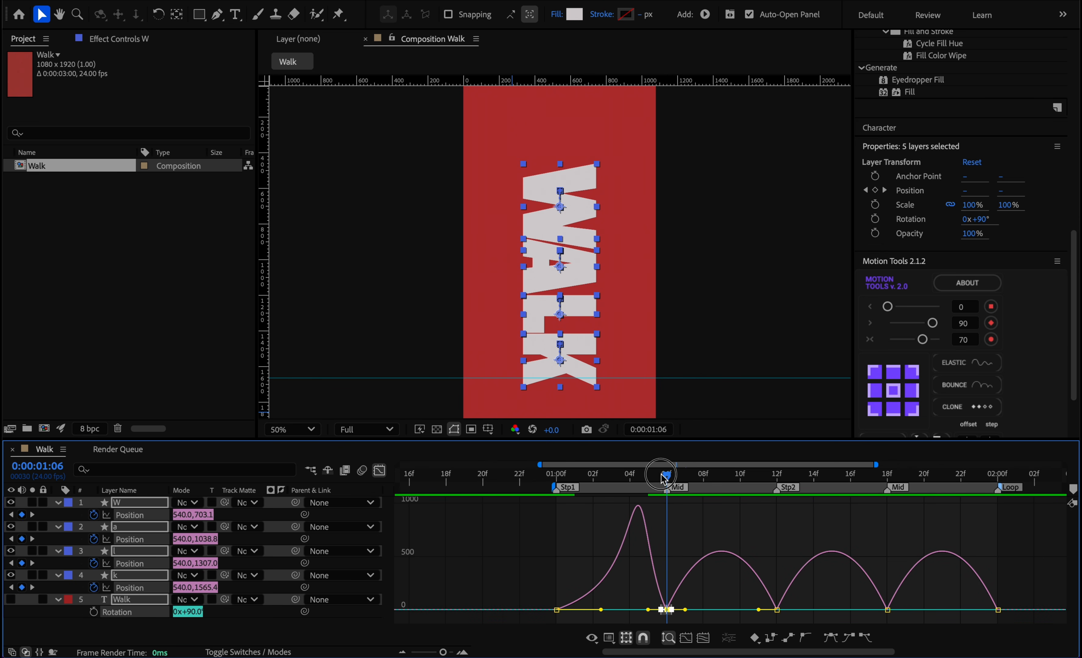
{"action": "left_click_drag", "start_coordinate": [661, 610], "coordinate": [675, 615]}
Lengthen the eases at Stp2 and into Loop, and shorten those at the second Mid, to match the first step's speed peaks.
{"action": "left_click_drag", "start_coordinate": [667, 475], "coordinate": [740, 476]}
{"action": "left_click_drag", "start_coordinate": [803, 590], "coordinate": [820, 614]}
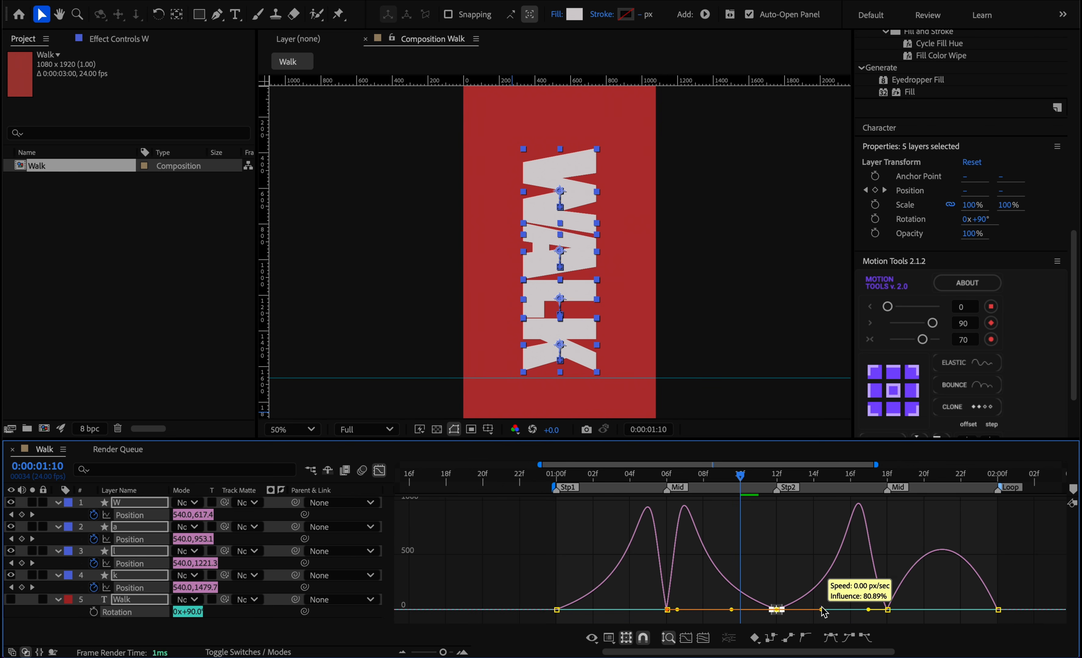
{"action": "left_click", "coordinate": [886, 610]}
{"action": "left_click_drag", "start_coordinate": [839, 473], "coordinate": [883, 473]}
{"action": "left_click_drag", "start_coordinate": [872, 612], "coordinate": [899, 613]}
{"action": "left_click_drag", "start_coordinate": [905, 473], "coordinate": [963, 465]}
{"action": "left_click_drag", "start_coordinate": [1033, 576], "coordinate": [958, 614]}
Preview the reshaped bounce, return to the keyframe view and go back to the first keyframes at 0:00:01:00.
{"action": "left_click", "coordinate": [805, 539]}
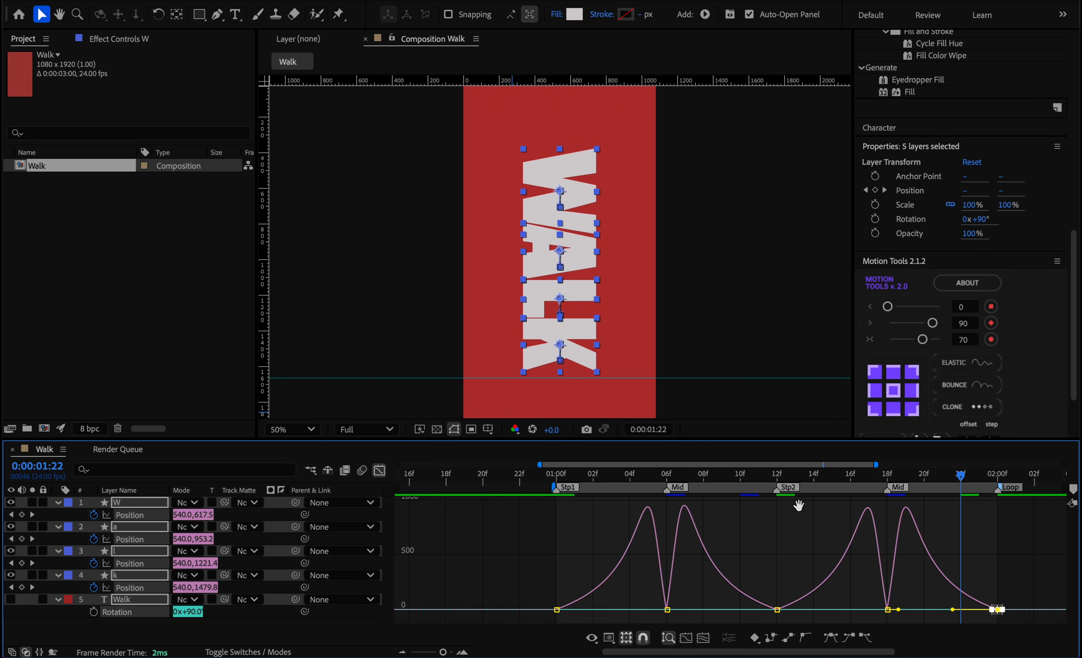
{"action": "key", "text": "space"}
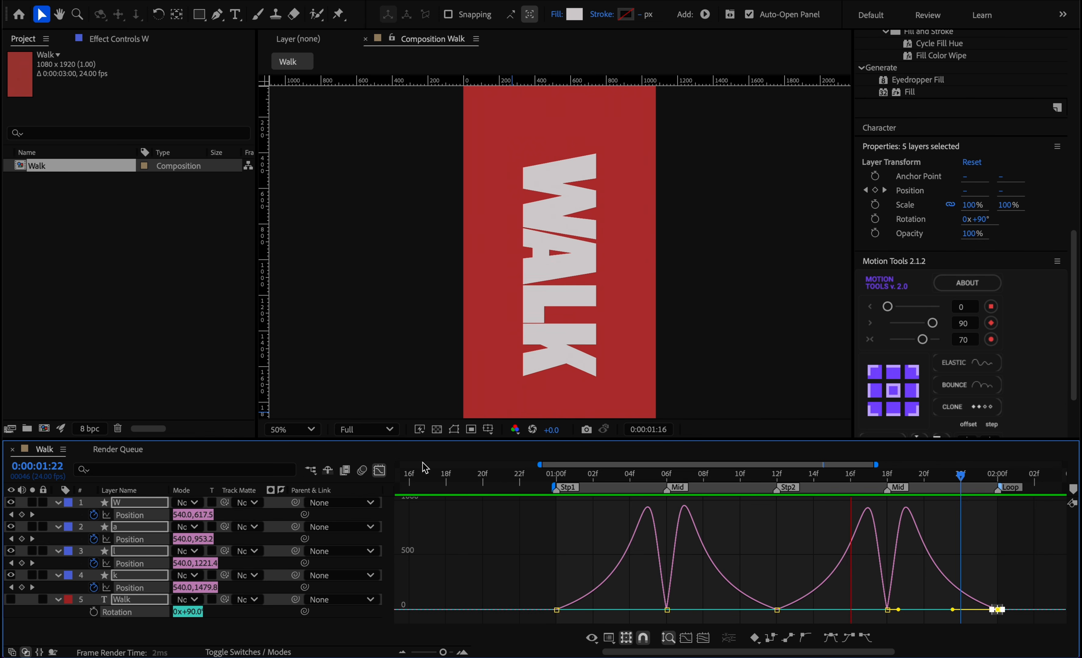
{"action": "left_click", "coordinate": [380, 470]}
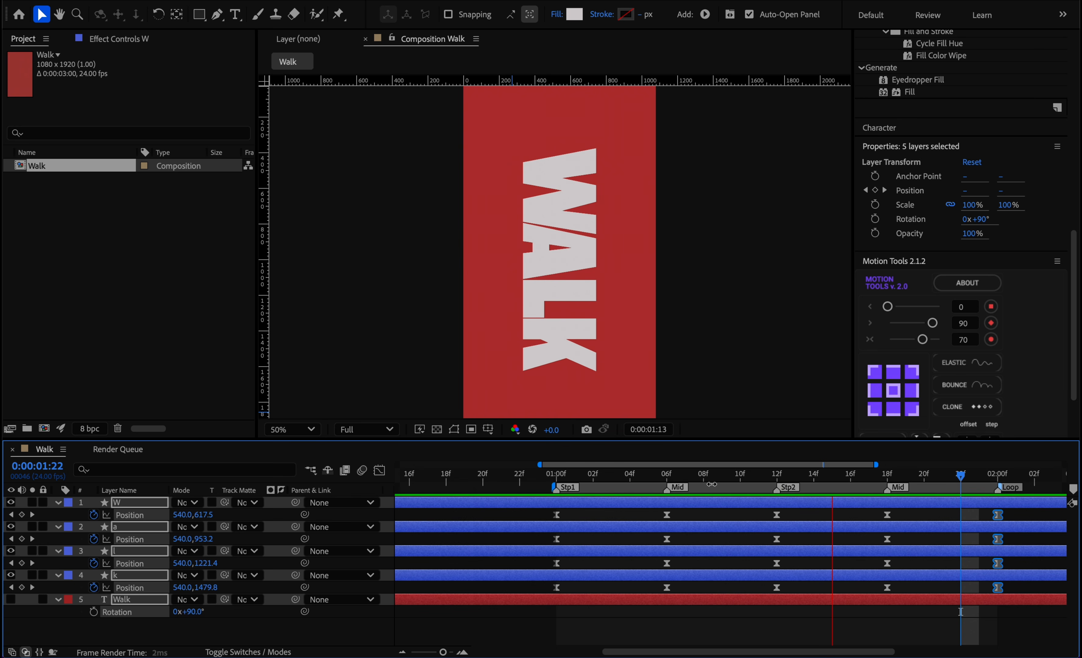
{"action": "scroll", "coordinate": [714, 573], "scroll_direction": "down", "scroll_amount": 3}
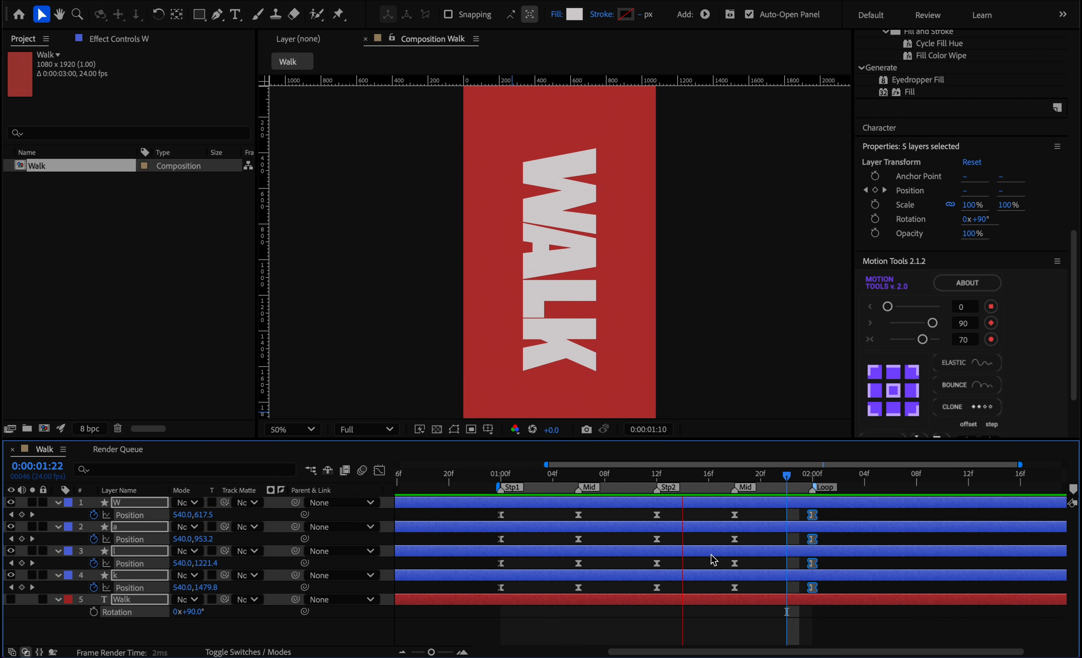
{"action": "scroll", "coordinate": [723, 559], "scroll_direction": "down", "scroll_amount": 2}
{"action": "left_click", "coordinate": [772, 474]}
{"action": "left_click_drag", "start_coordinate": [771, 477], "coordinate": [656, 479]}
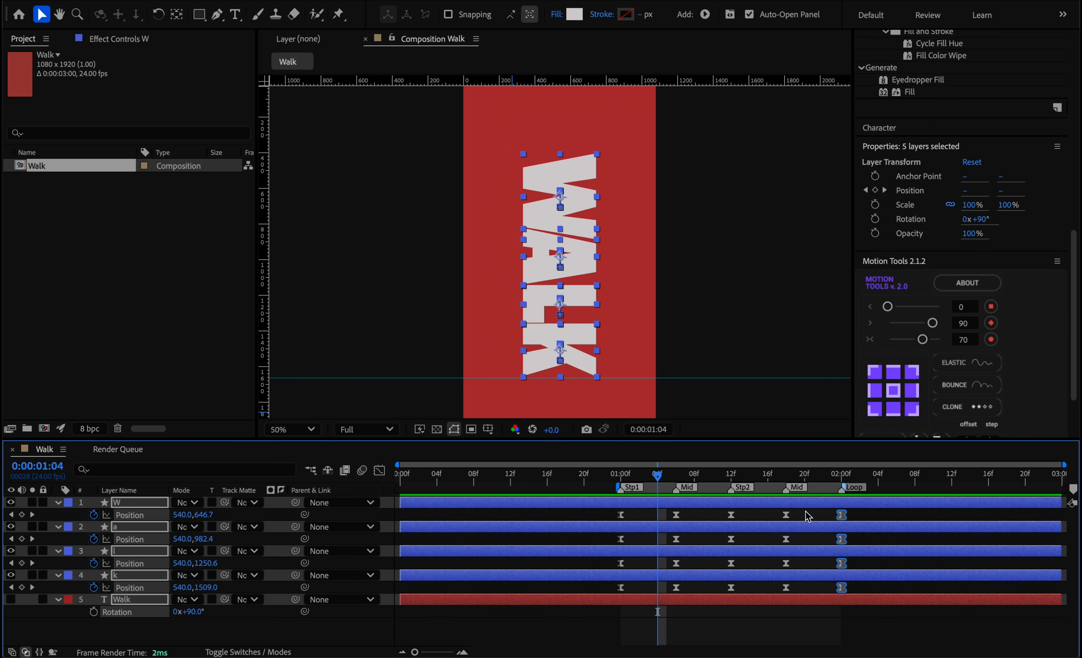
{"action": "key", "text": "j"}
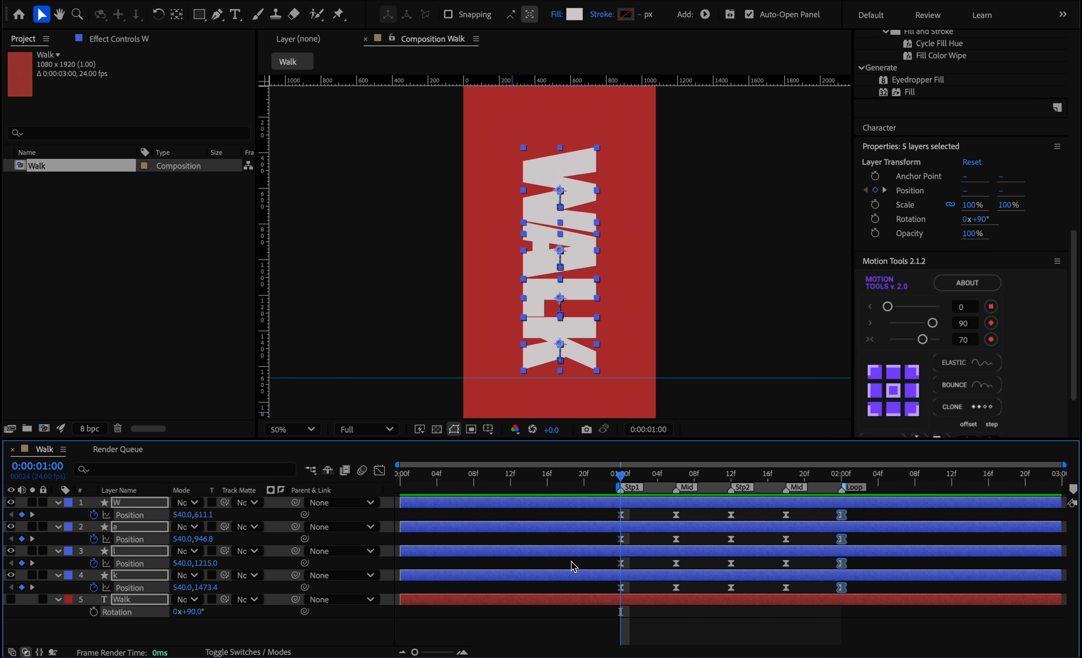
Duplicate all the letters' Position keyframes from 0:00:02:00 and shift the whole set 12 frames earlier.
{"action": "left_click_drag", "start_coordinate": [645, 478], "coordinate": [842, 477]}
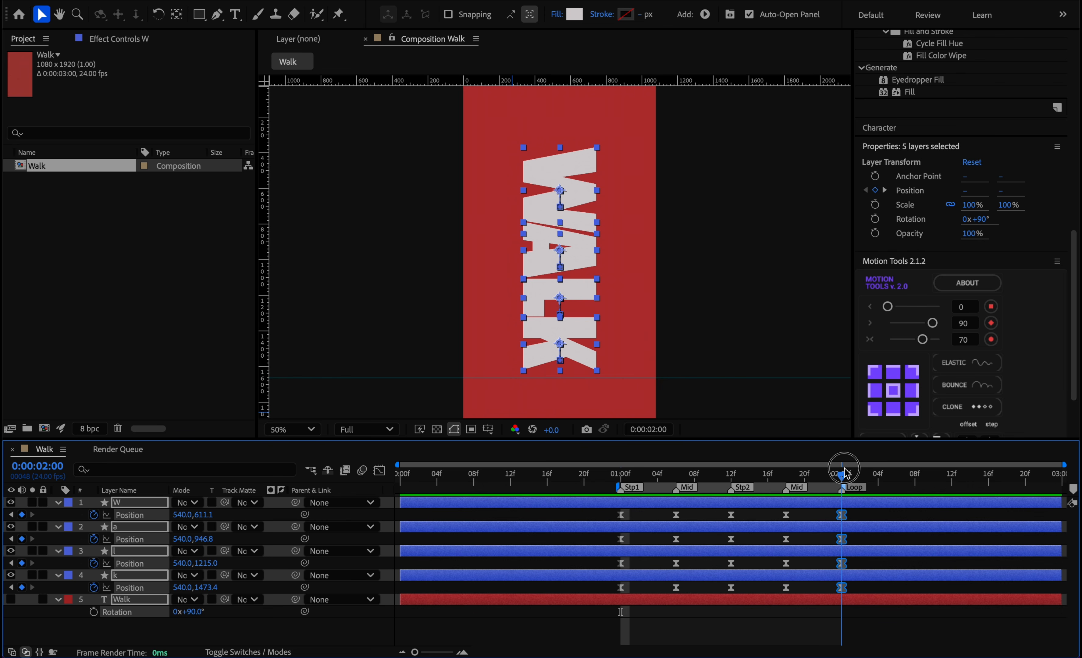
{"action": "left_click_drag", "start_coordinate": [895, 511], "coordinate": [590, 617]}
{"action": "key", "text": "ctrl+c"}
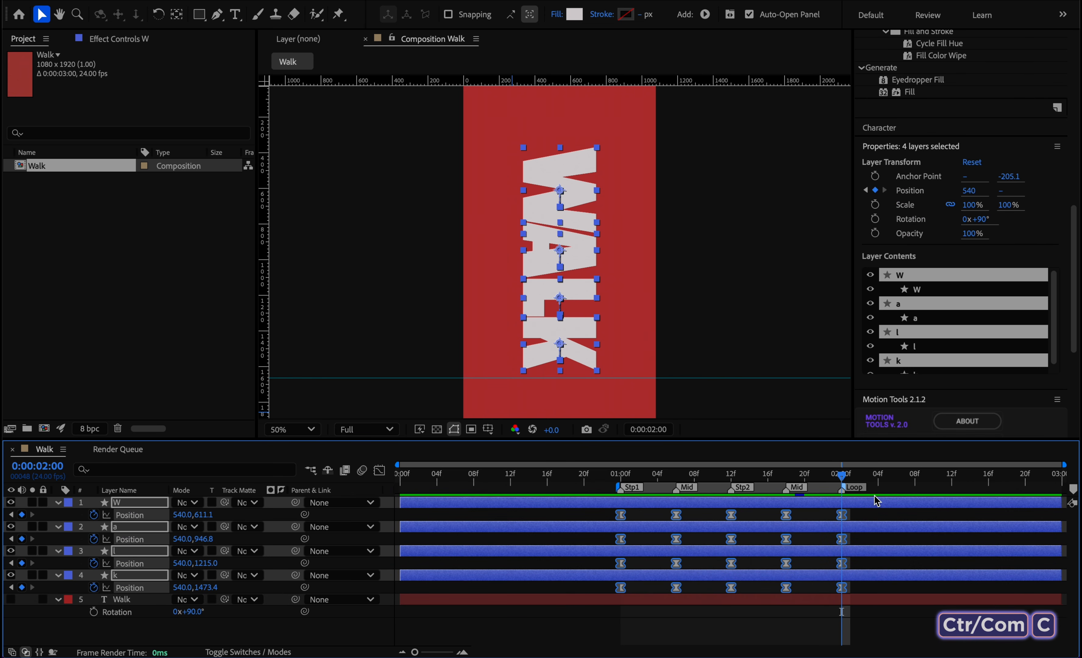
{"action": "key", "text": "ctrl+v"}
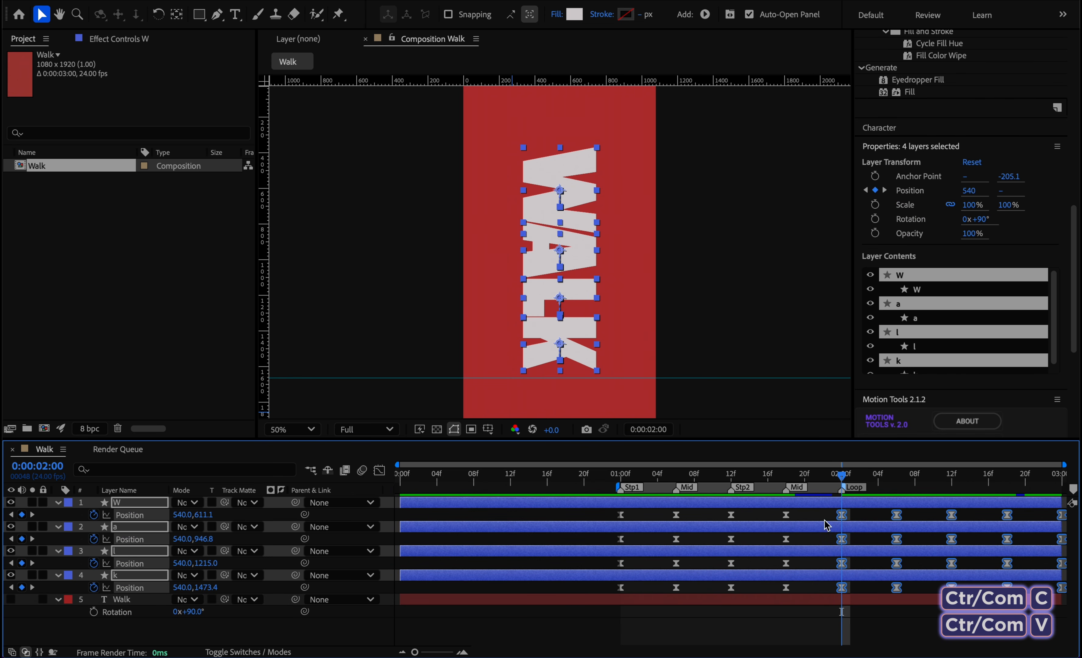
{"action": "left_click_drag", "start_coordinate": [596, 513], "coordinate": [1066, 597]}
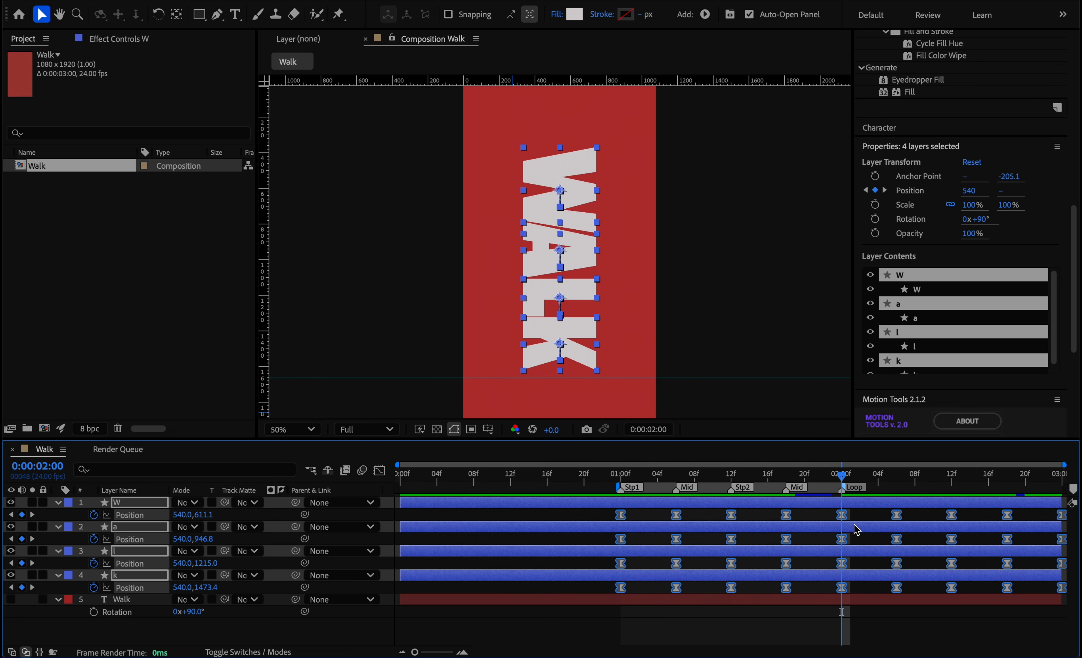
{"action": "left_click_drag", "start_coordinate": [953, 520], "coordinate": [835, 526]}
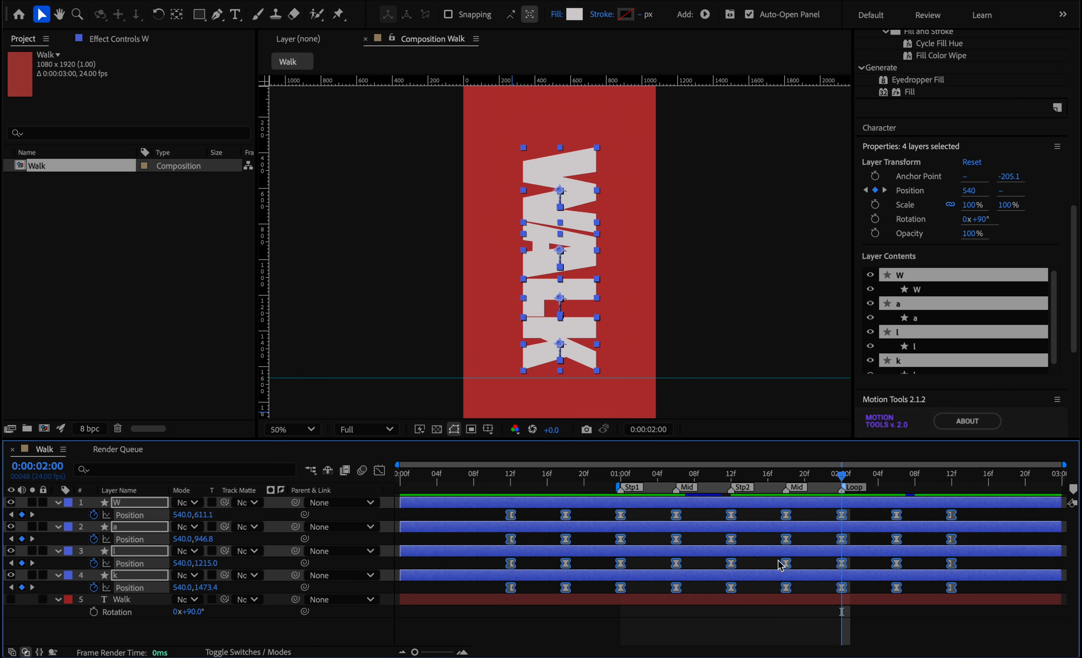
Lengthen the incoming ease of the Stp2 keyframes in the speed graph to match the other peaks, and return to the keyframe view.
{"action": "left_click", "coordinate": [379, 471]}
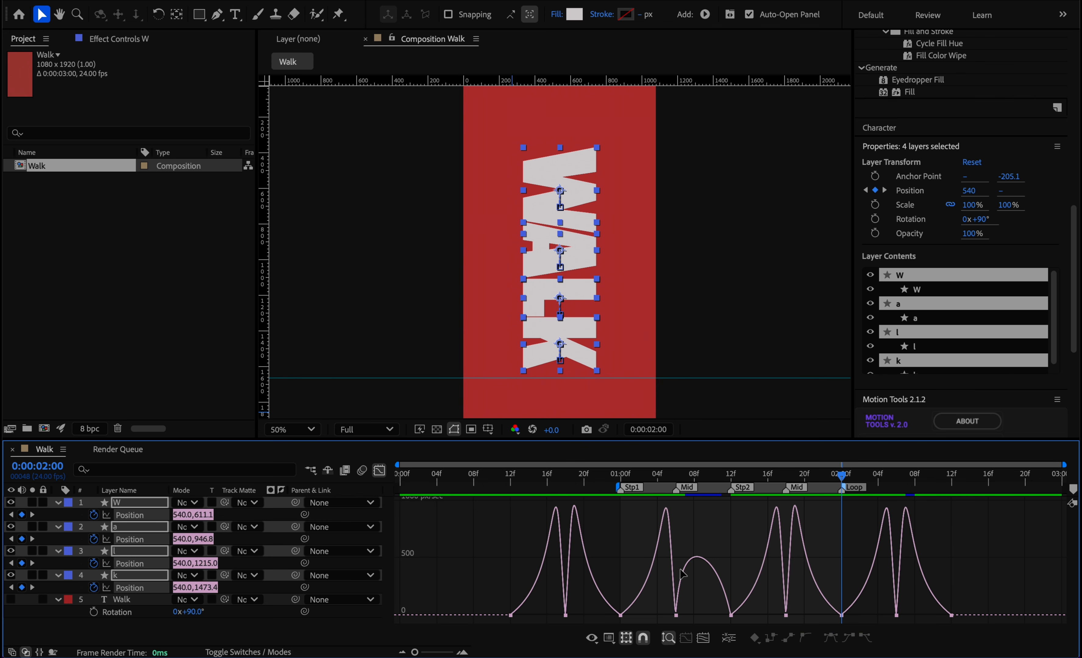
{"action": "left_click_drag", "start_coordinate": [753, 595], "coordinate": [719, 627]}
{"action": "key", "text": "equal"}
{"action": "key", "text": "equal"}
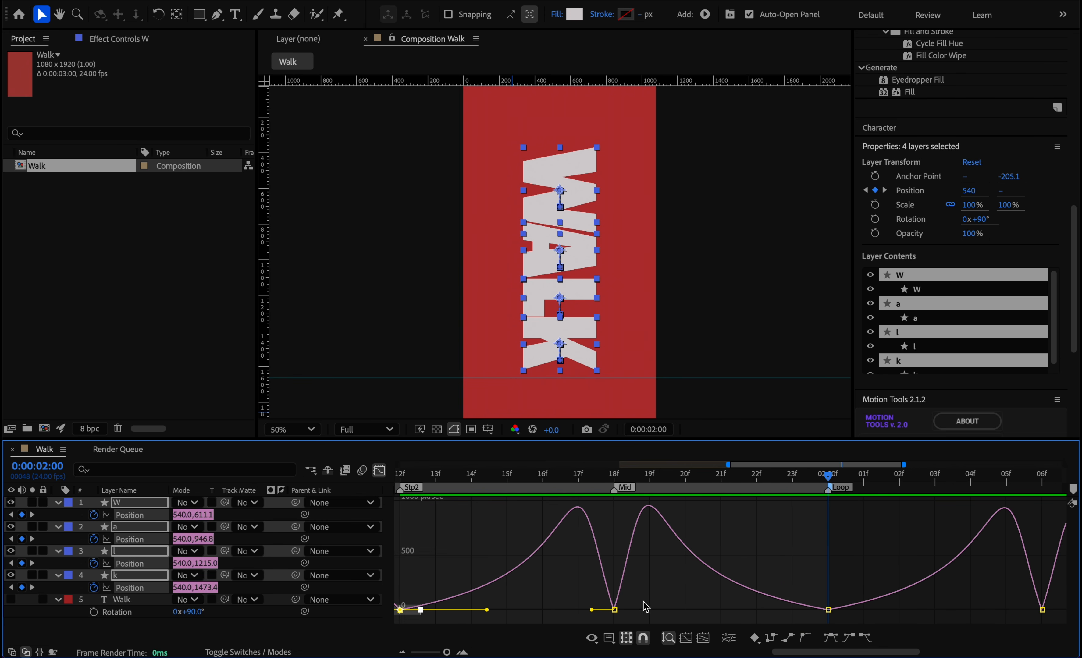
{"action": "scroll", "coordinate": [778, 560], "scroll_direction": "left", "scroll_amount": 8}
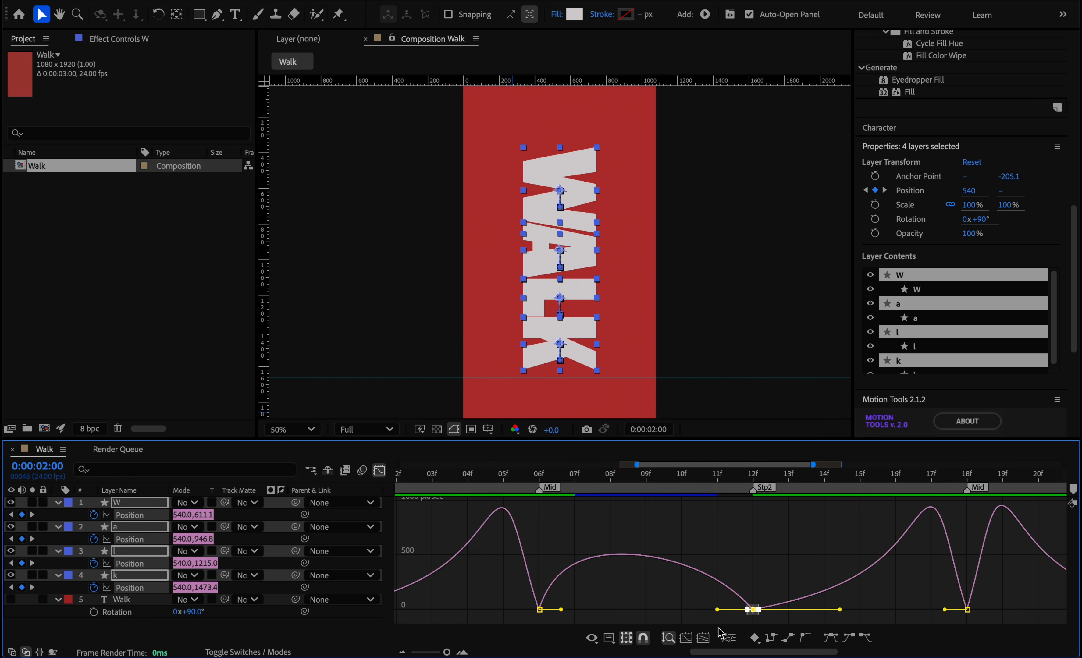
{"action": "left_click_drag", "start_coordinate": [717, 609], "coordinate": [668, 611]}
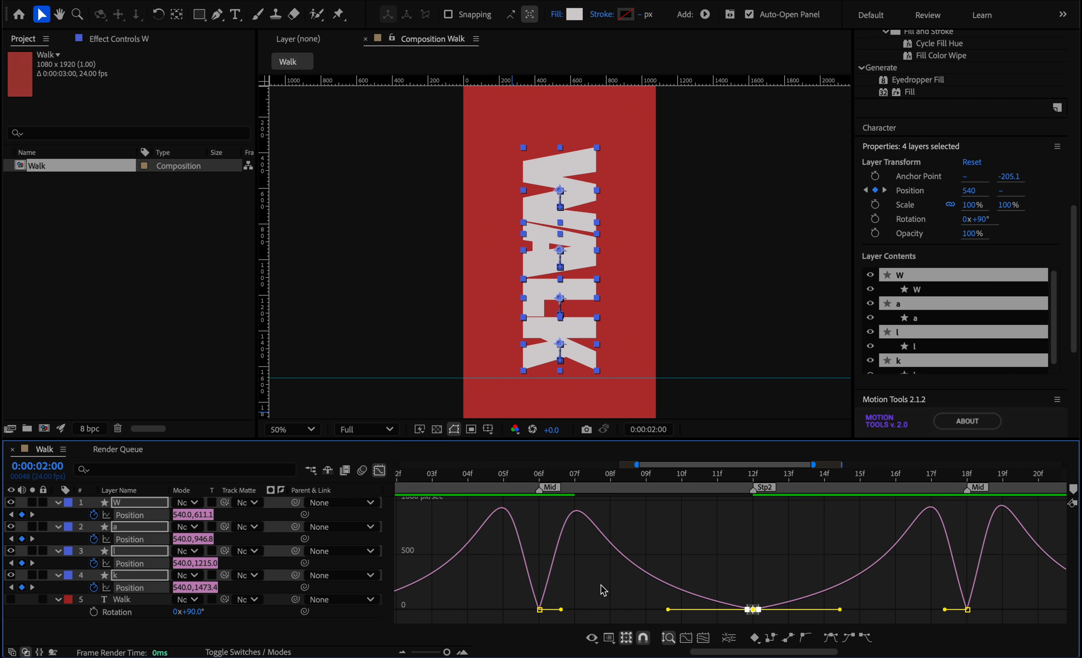
{"action": "left_click", "coordinate": [380, 470]}
{"action": "scroll", "coordinate": [857, 488], "scroll_direction": "down", "scroll_amount": 4}
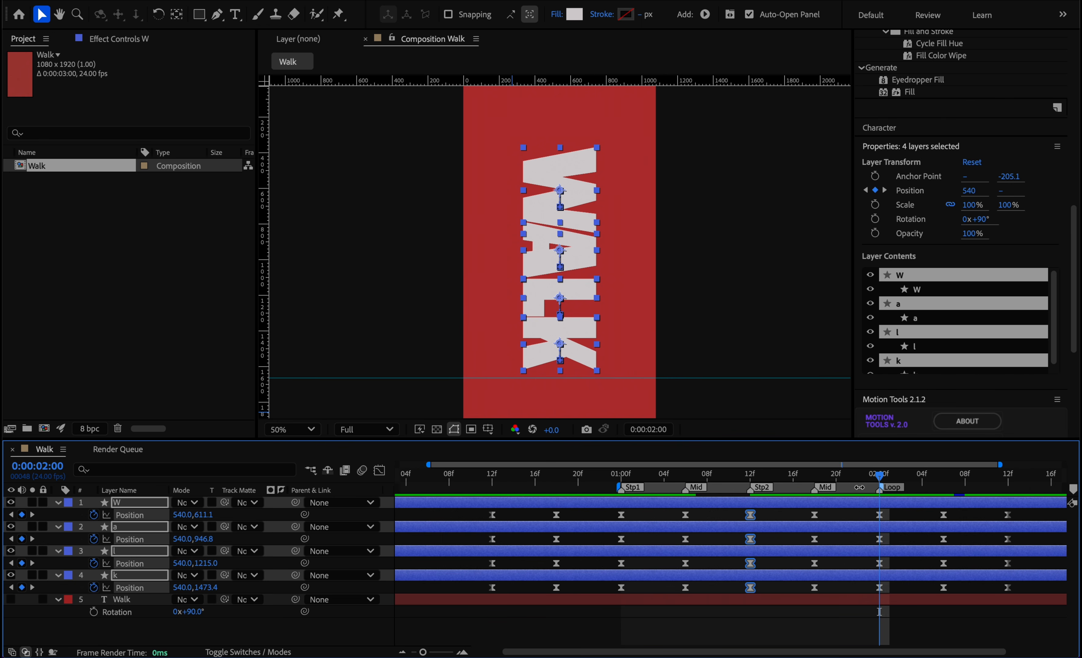
Return to the Stp1 marker at 0:00:01:00 and deselect all layers.
{"action": "left_click_drag", "start_coordinate": [881, 478], "coordinate": [621, 477]}
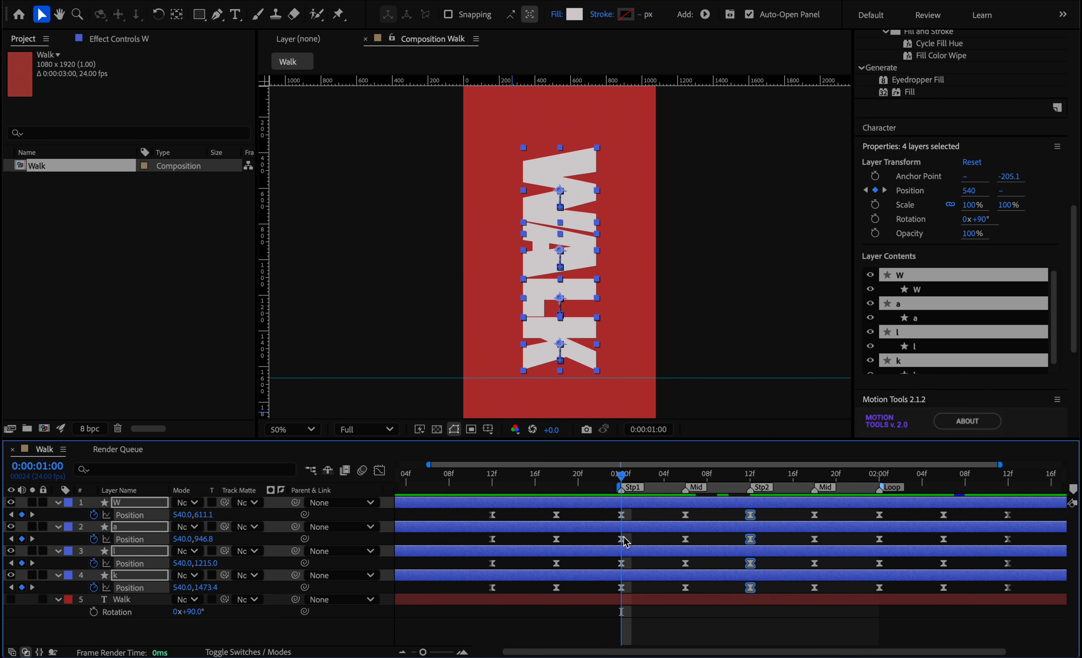
{"action": "left_click", "coordinate": [144, 579]}
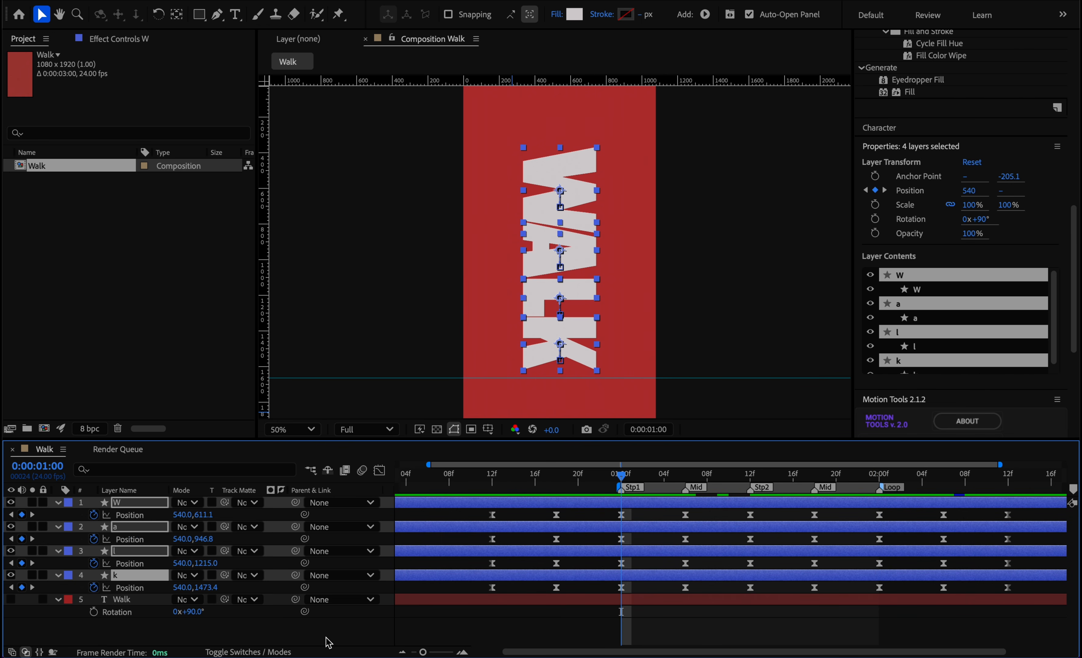
{"action": "left_click", "coordinate": [310, 641]}
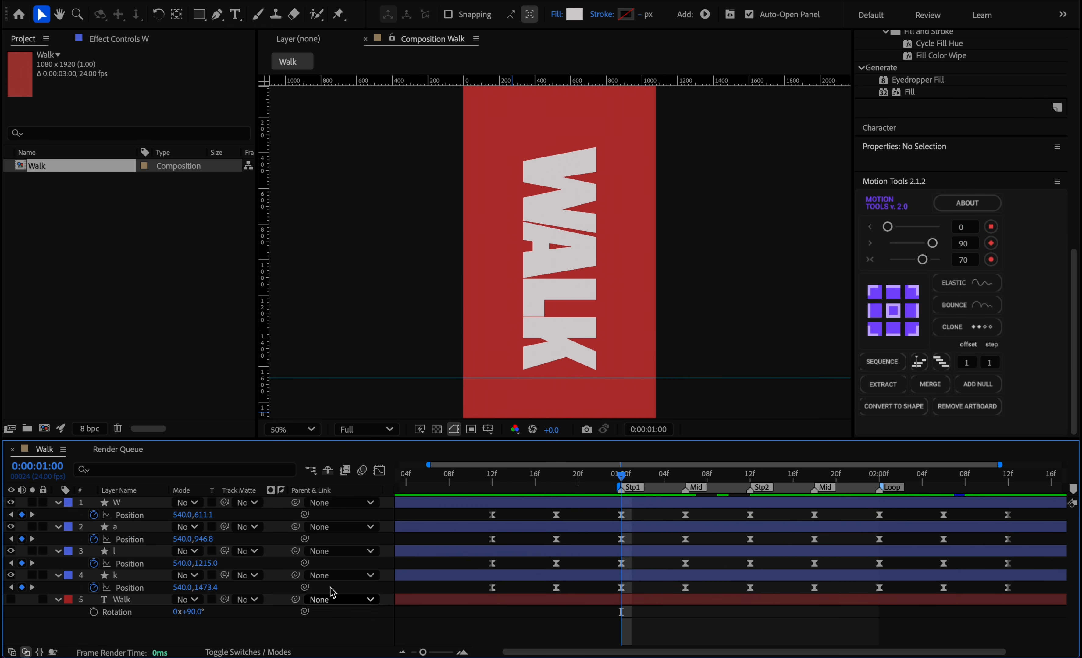
Stagger the Position keyframes so l, a and W run one, two and three frames later, preview the motion and return to 0:00:01:00.
{"action": "left_click", "coordinate": [136, 553]}
{"action": "left_click", "coordinate": [133, 563]}
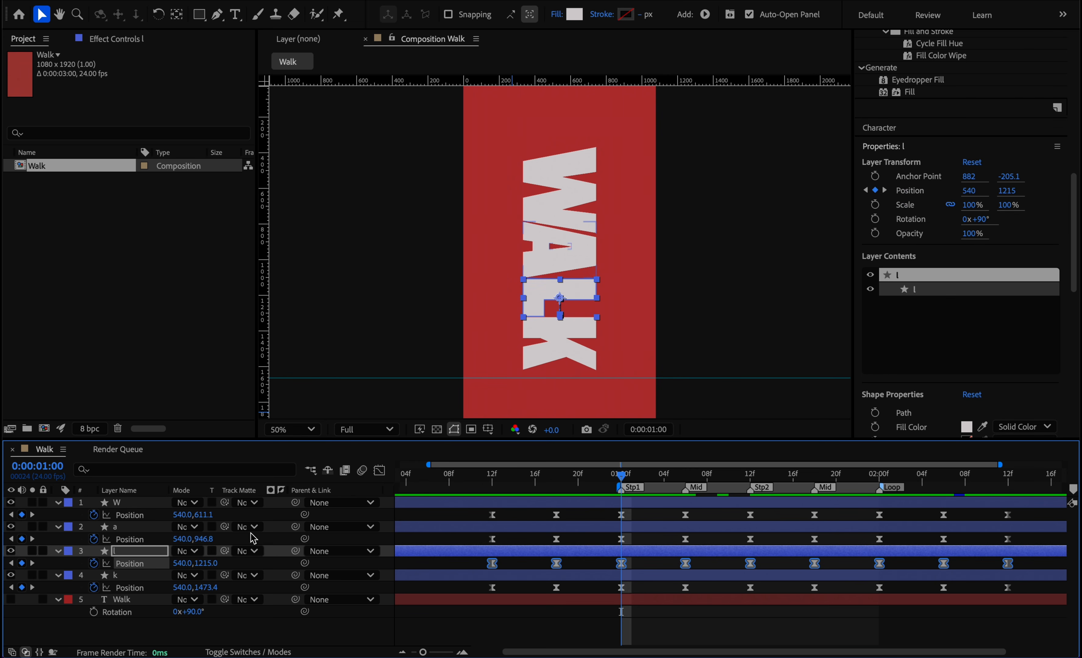
{"action": "left_click_drag", "start_coordinate": [625, 568], "coordinate": [656, 520]}
{"action": "left_click", "coordinate": [149, 539]}
{"action": "left_click", "coordinate": [150, 516]}
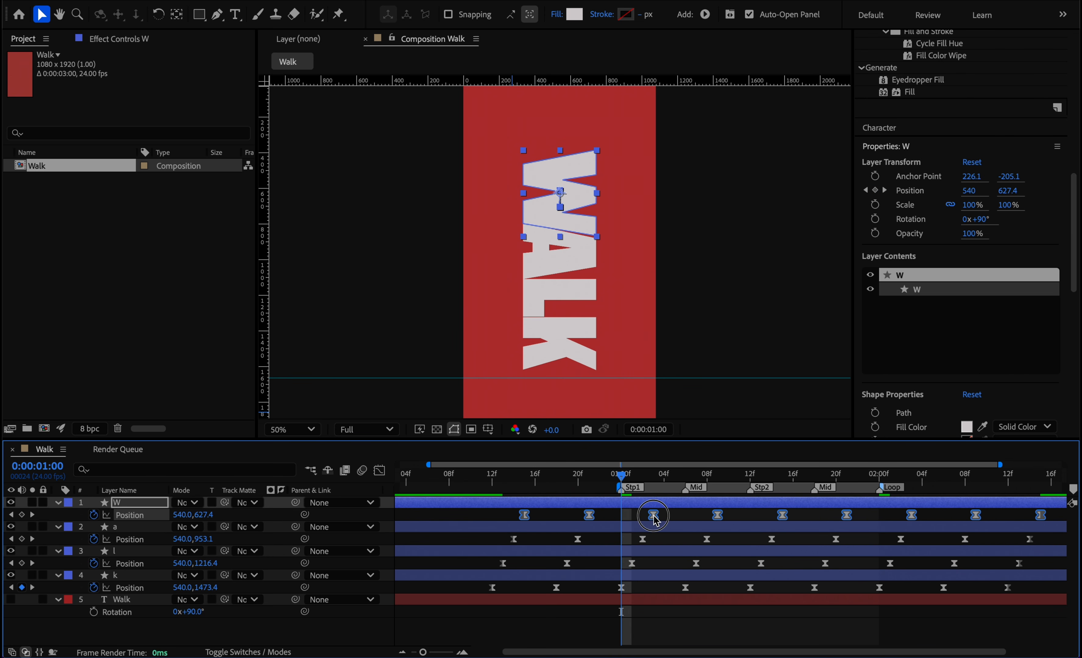
{"action": "key", "text": "space"}
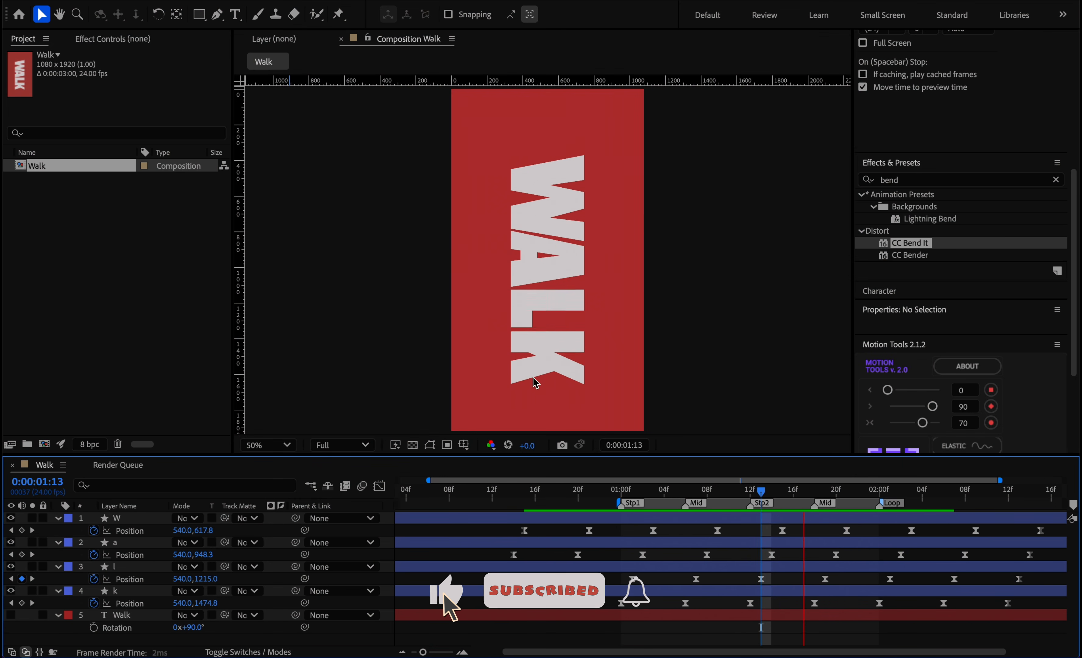
{"action": "left_click_drag", "start_coordinate": [633, 489], "coordinate": [622, 491]}
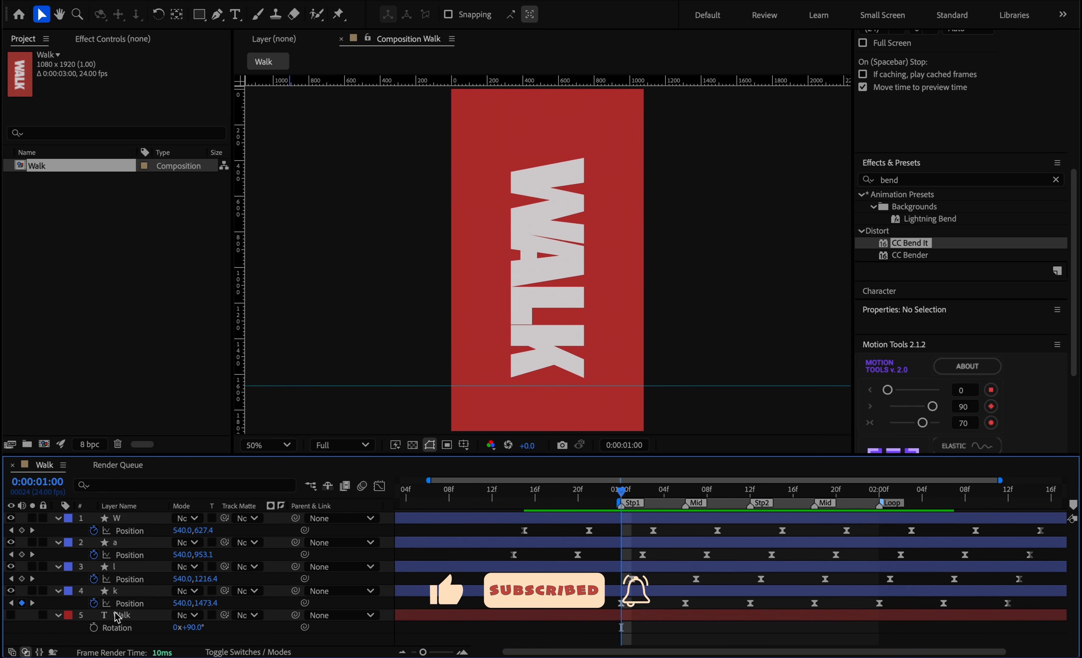
Solo the k layer, filter the timeline for "path" and select the letter's Path property.
{"action": "left_click", "coordinate": [32, 592]}
{"action": "scroll", "coordinate": [581, 301], "scroll_direction": "up", "scroll_amount": 2}
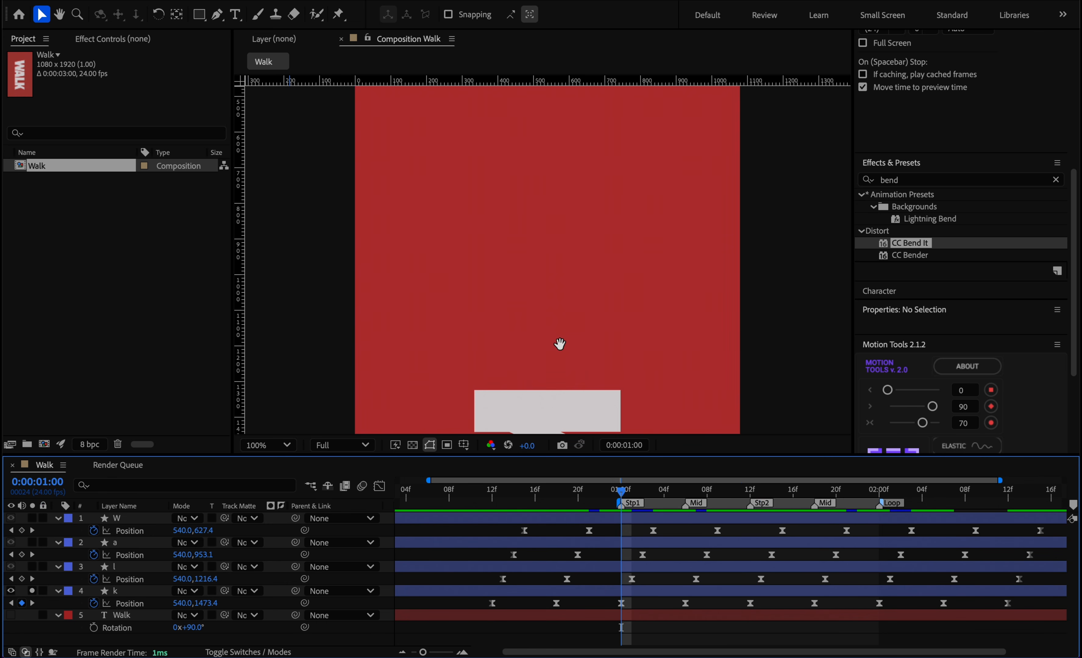
{"action": "left_click_drag", "start_coordinate": [561, 342], "coordinate": [546, 165]}
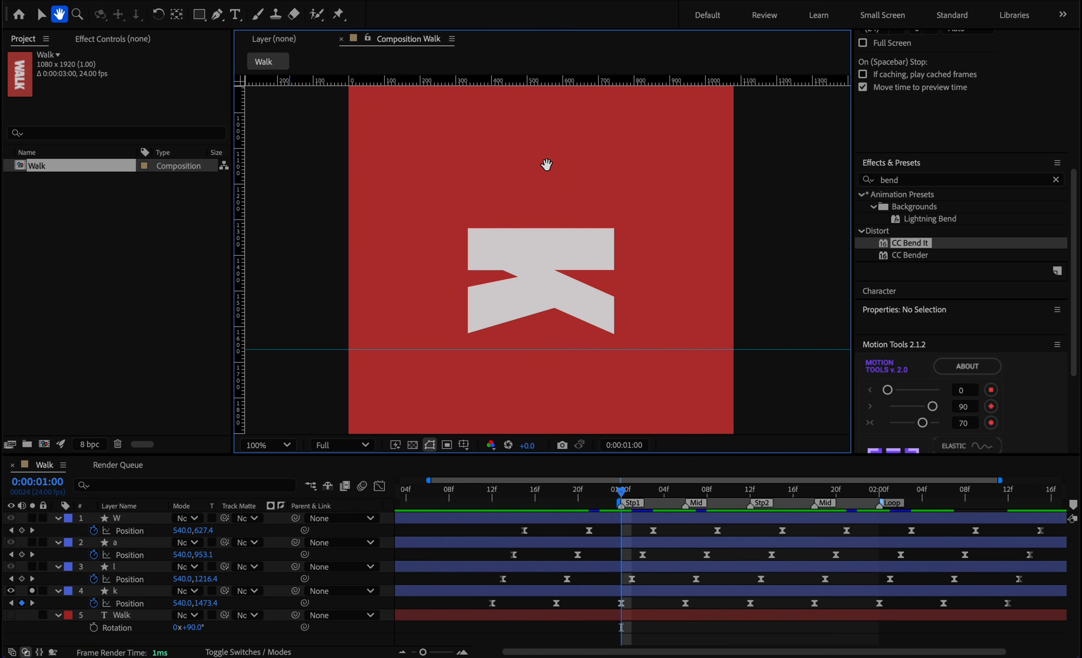
{"action": "left_click", "coordinate": [557, 295]}
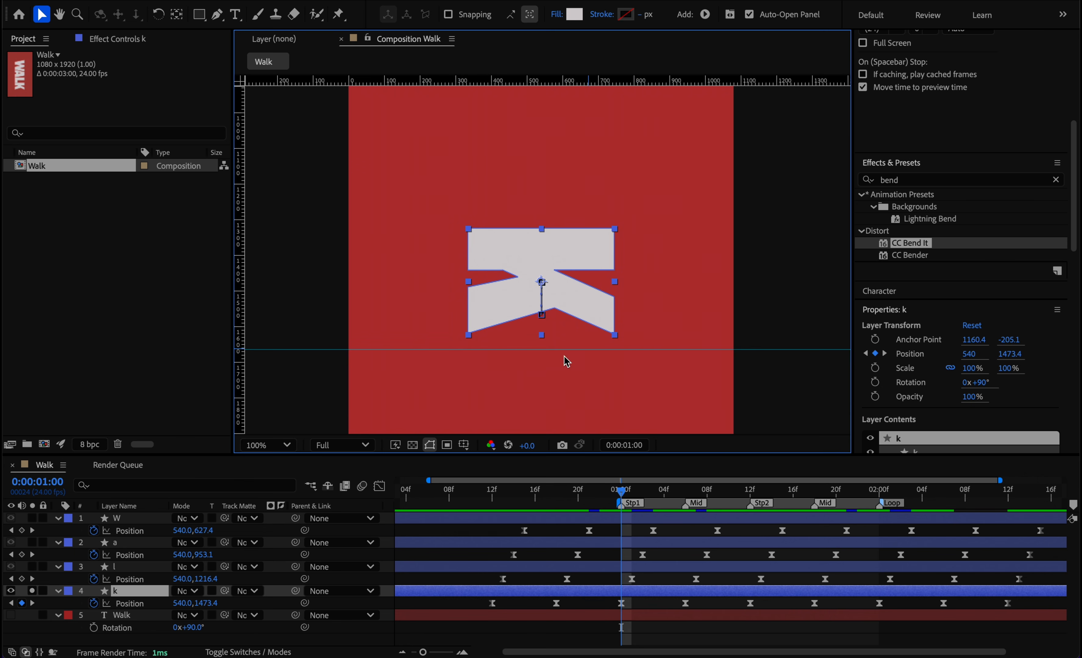
{"action": "left_click", "coordinate": [118, 593]}
{"action": "left_click", "coordinate": [128, 487]}
{"action": "type", "text": "path"}
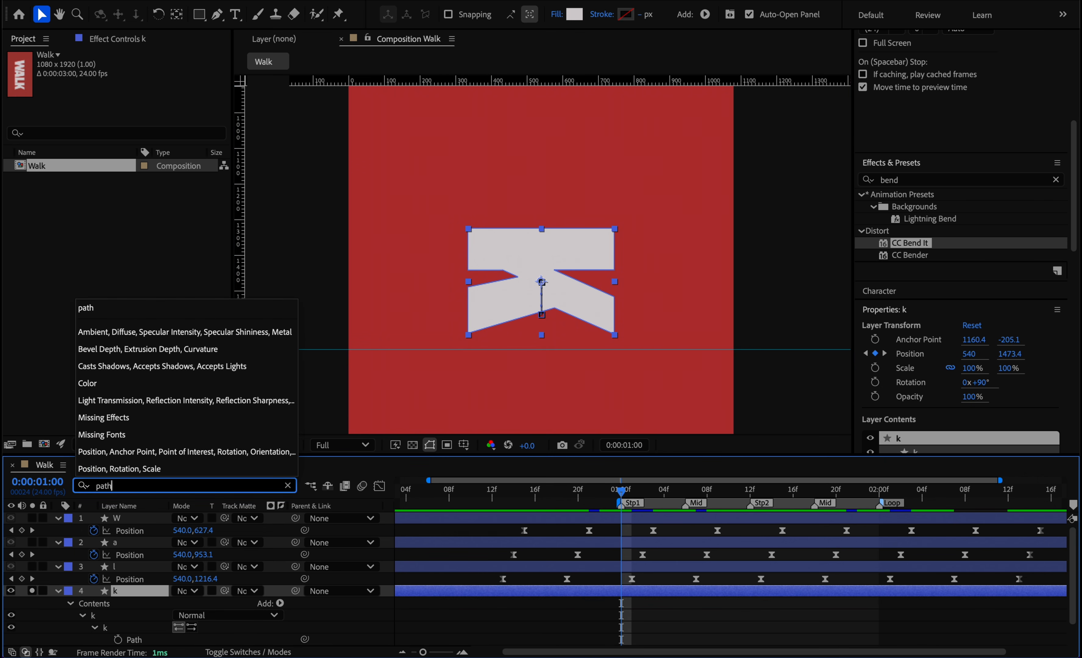
{"action": "left_click", "coordinate": [151, 641]}
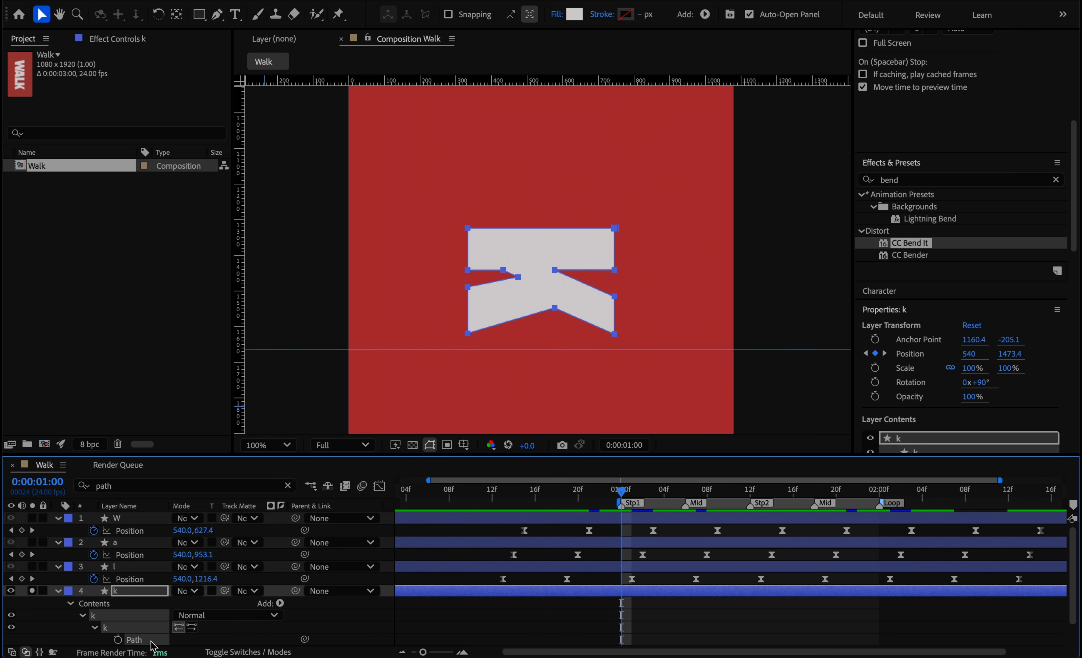
Delete the vertices forming the k's two legs so only its horizontal bar is left, and deselect the layer.
{"action": "left_click_drag", "start_coordinate": [447, 275], "coordinate": [659, 369]}
{"action": "key", "text": "Delete"}
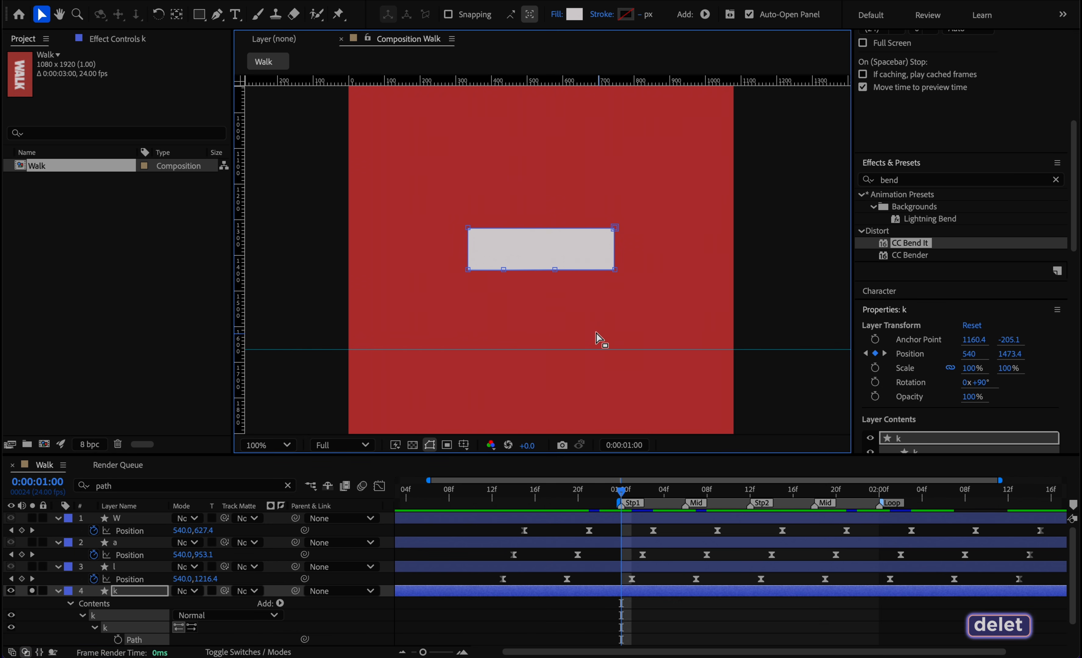
{"action": "left_click_drag", "start_coordinate": [563, 315], "coordinate": [485, 265]}
{"action": "key", "text": "Delete"}
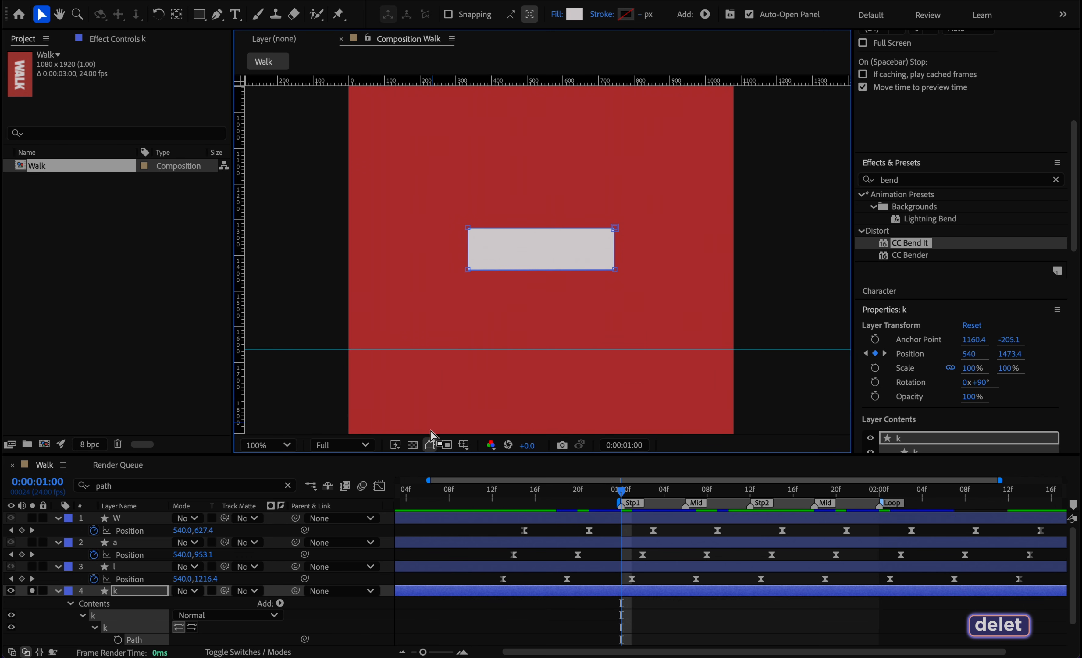
{"action": "left_click", "coordinate": [511, 612]}
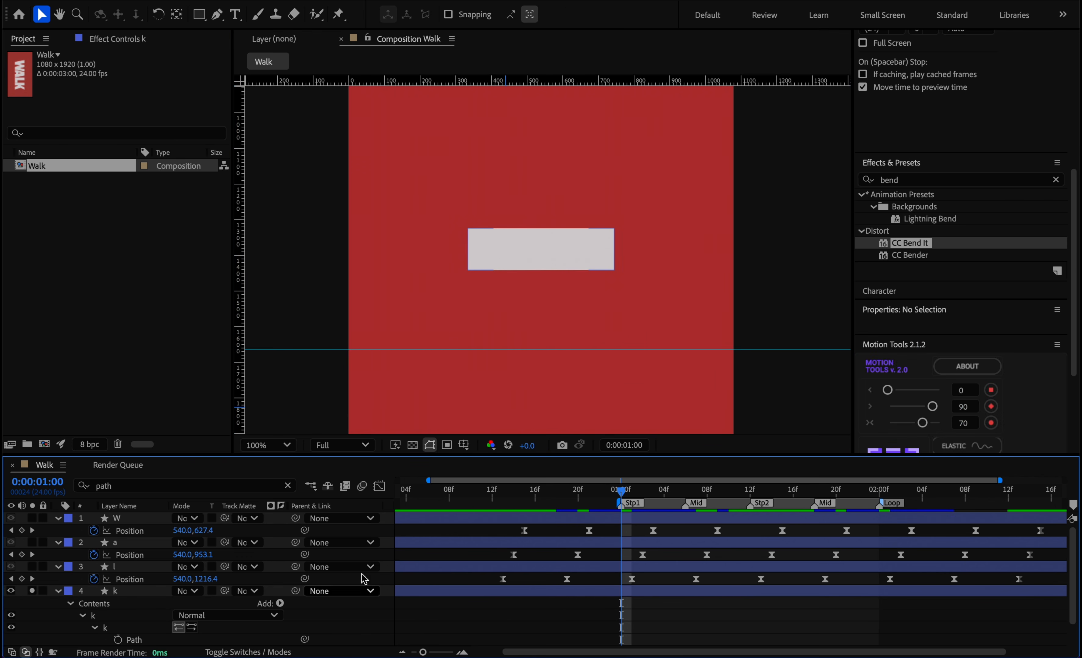
Choose the Pen tool and match its stroke color to the k's bar by sampling it with the eyedropper.
{"action": "left_click", "coordinate": [217, 15]}
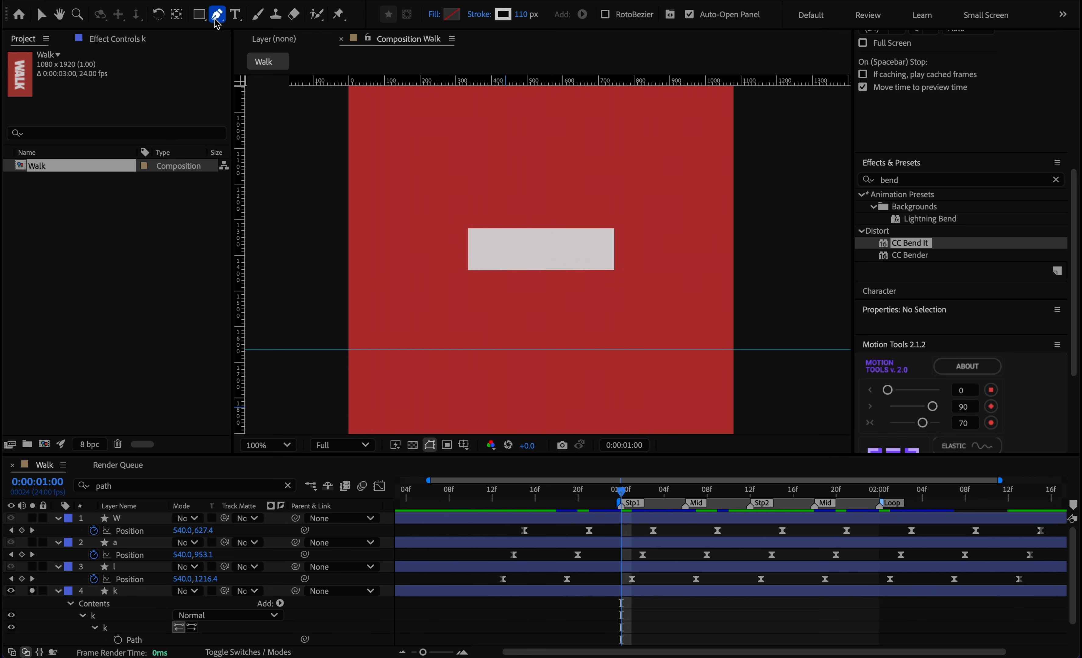
{"action": "left_click", "coordinate": [452, 15]}
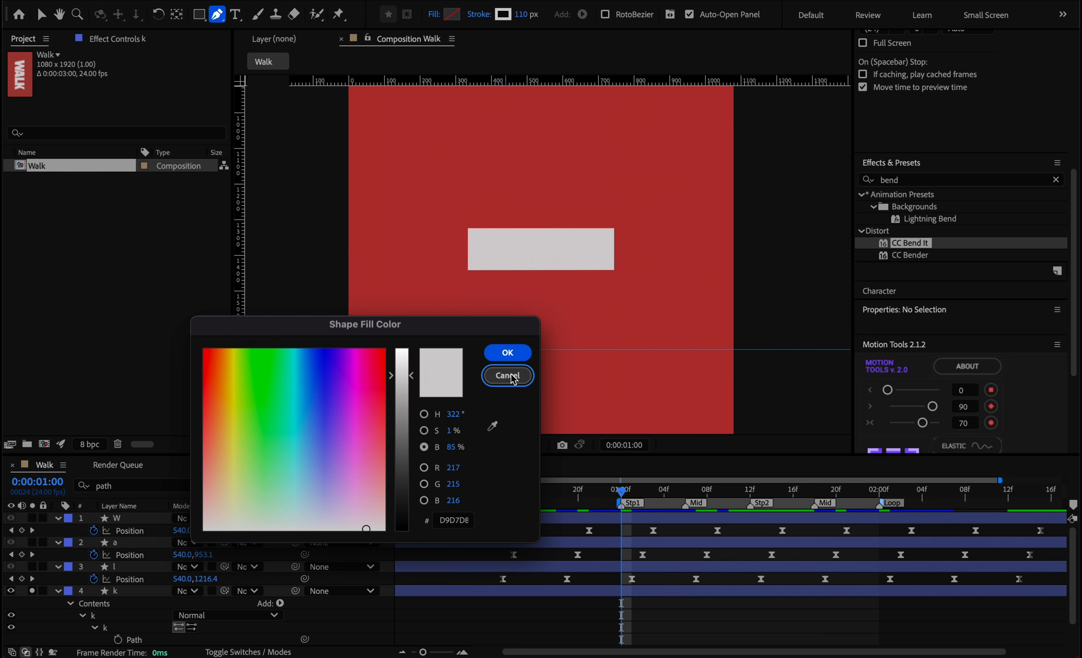
{"action": "left_click", "coordinate": [507, 376]}
{"action": "left_click", "coordinate": [502, 16]}
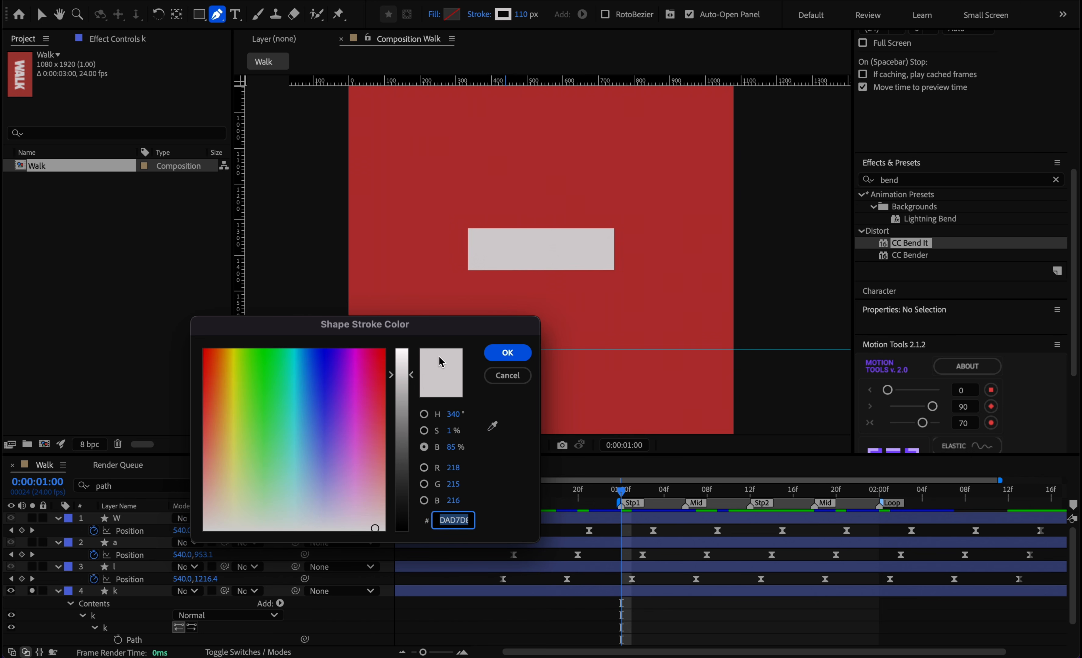
{"action": "left_click", "coordinate": [492, 426]}
{"action": "left_click", "coordinate": [523, 247]}
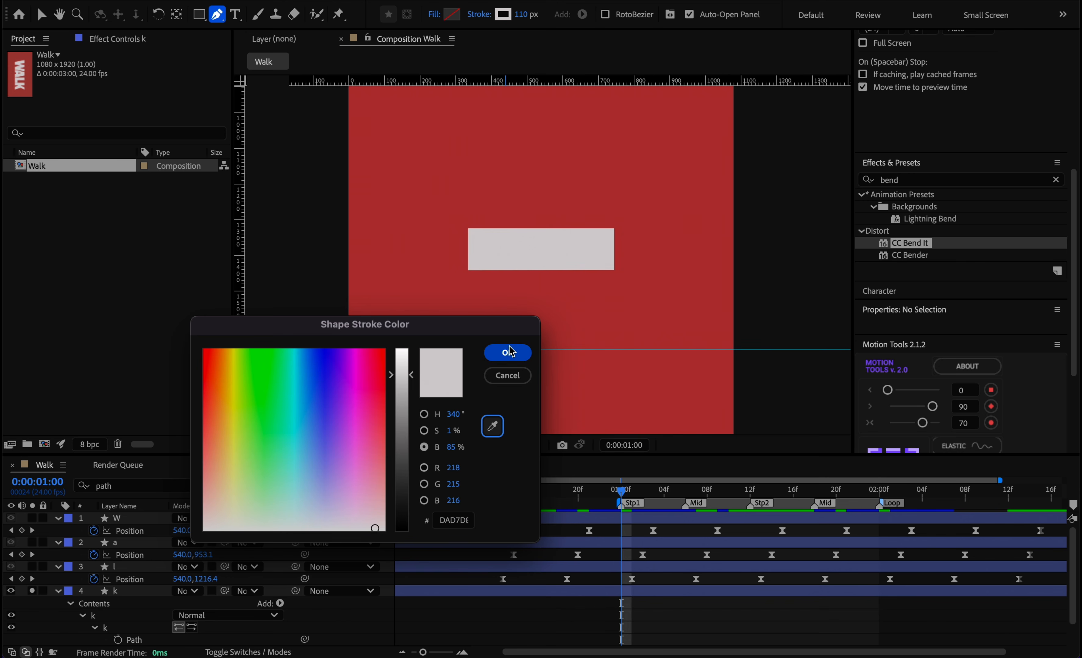
{"action": "left_click", "coordinate": [508, 352]}
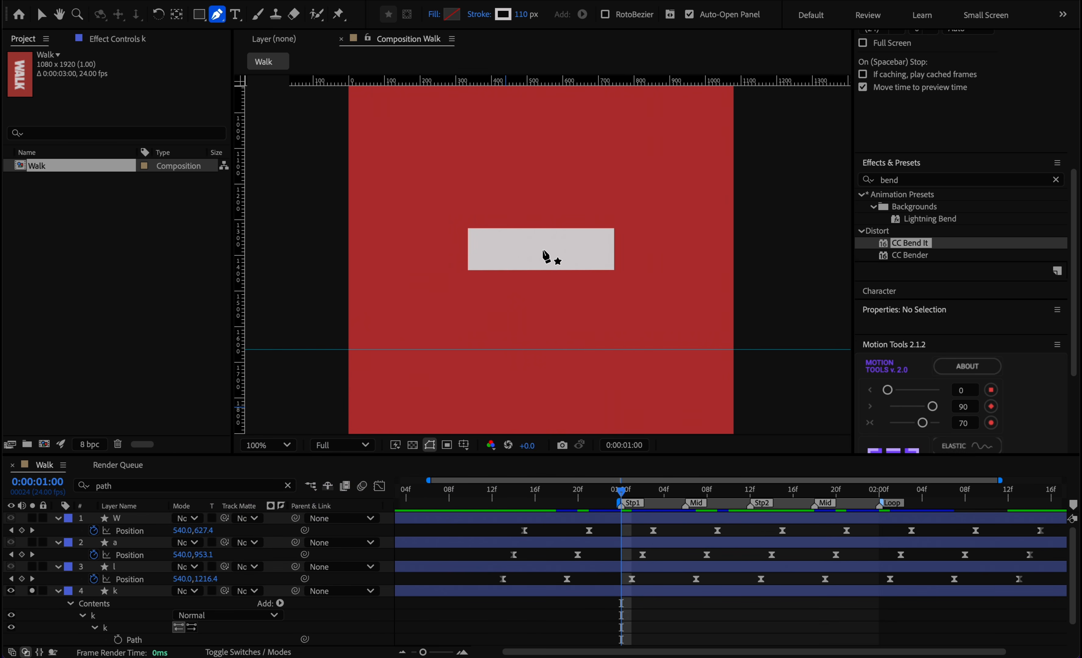
Draw a two-point leg path from inside the k's bar diagonally forward to the ground guide, adjusting its points and Bezier handles.
{"action": "left_click_drag", "start_coordinate": [546, 249], "coordinate": [573, 278]}
{"action": "key", "text": "space"}
{"action": "left_click_drag", "start_coordinate": [603, 335], "coordinate": [613, 350]}
{"action": "key", "text": "."}
{"action": "key", "text": "space"}
{"action": "mouse_move", "coordinate": [574, 280]}
{"action": "left_mouse_down"}
{"action": "mouse_move", "coordinate": [638, 334]}
{"action": "mouse_move", "coordinate": [601, 344]}
{"action": "mouse_move", "coordinate": [573, 296]}
{"action": "left_mouse_up"}
{"action": "left_click_drag", "start_coordinate": [601, 339], "coordinate": [597, 344]}
{"action": "left_click_drag", "start_coordinate": [542, 210], "coordinate": [523, 215]}
{"action": "key", "text": "space"}
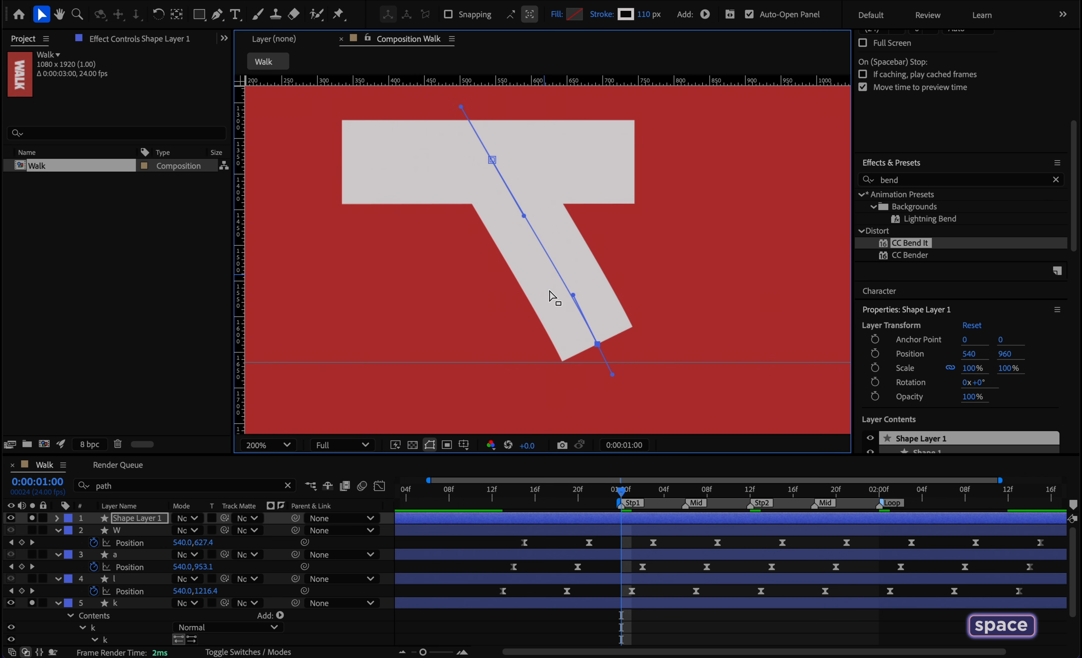
Rename the new shape layer Legs and filter the timeline to reveal its Path property.
{"action": "left_click", "coordinate": [142, 519]}
{"action": "key", "text": "Return"}
{"action": "type", "text": "Legs"}
{"action": "key", "text": "Return"}
{"action": "left_click", "coordinate": [150, 484]}
{"action": "key", "text": "Return"}
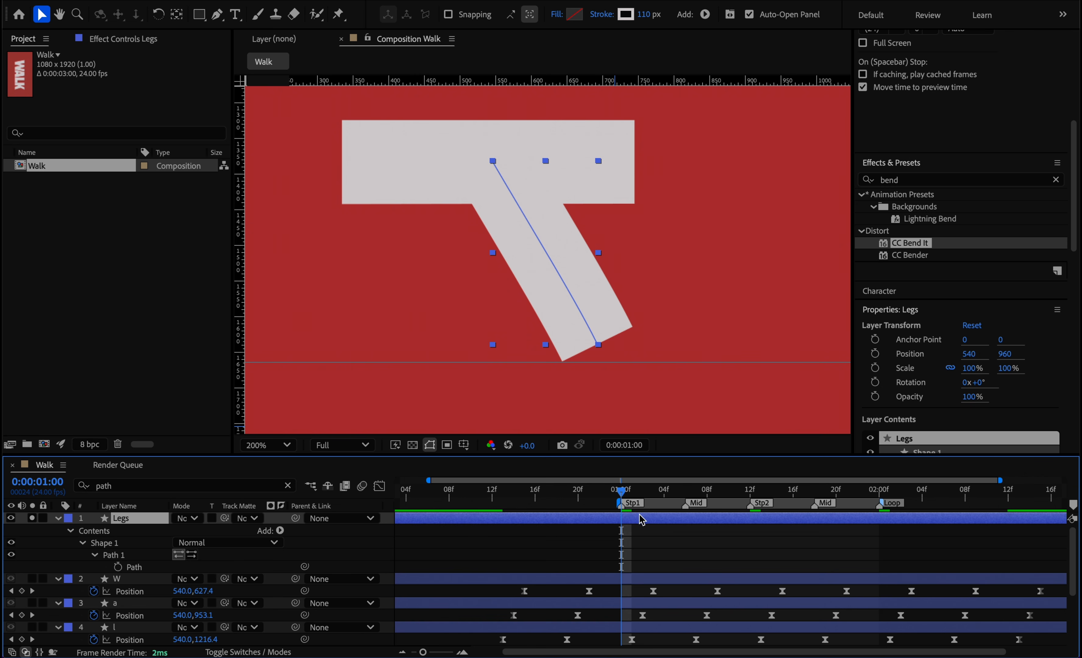
Start Path keyframes for Legs at 0:00:01:00 and, at 0:00:01:02, curve the leg so its foot stands flat on the guide.
{"action": "left_click", "coordinate": [623, 492]}
{"action": "left_click", "coordinate": [118, 567]}
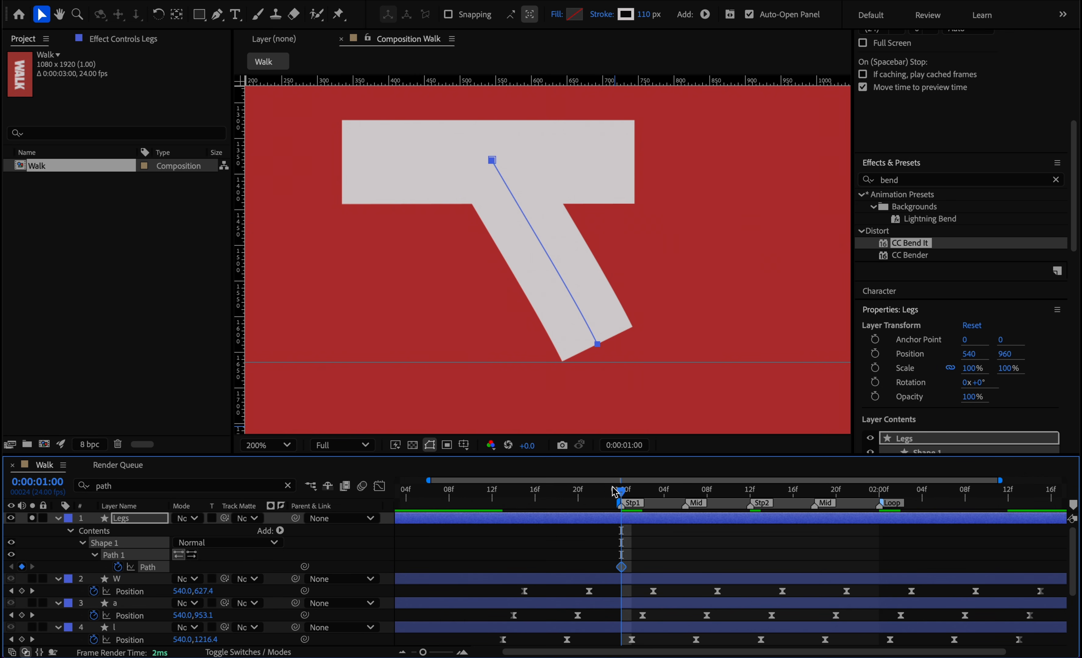
{"action": "left_click_drag", "start_coordinate": [623, 496], "coordinate": [642, 492]}
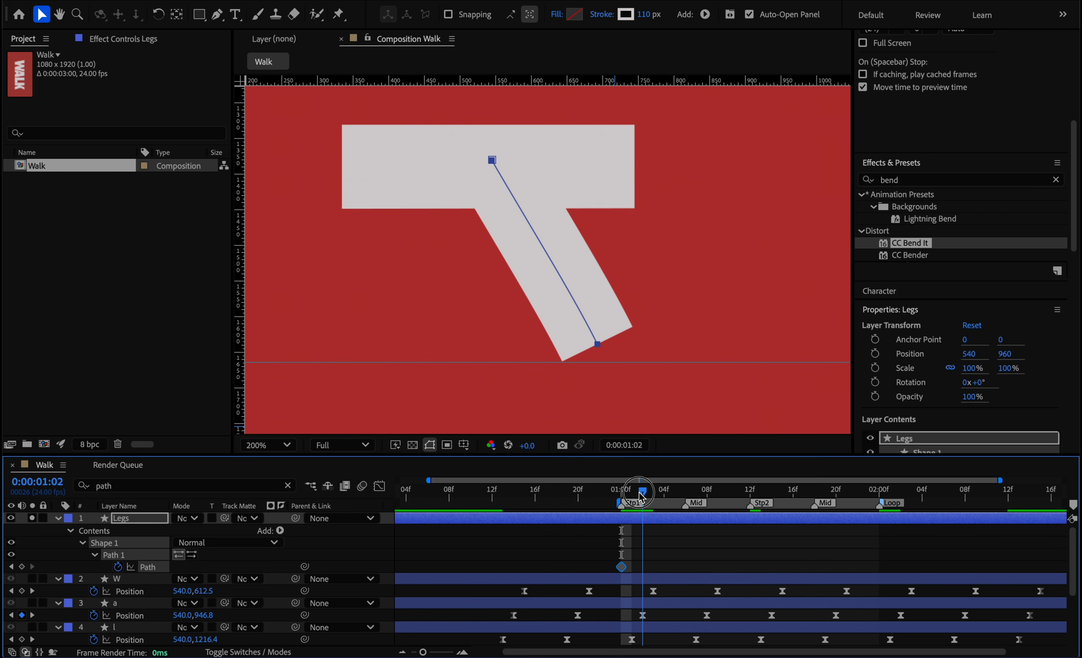
{"action": "left_click_drag", "start_coordinate": [616, 374], "coordinate": [569, 299]}
{"action": "key", "text": "space"}
At the Mid marker, 0:00:01:06, lower the hip point into the bar and straighten the leg vertically above the guide.
{"action": "left_click_drag", "start_coordinate": [644, 492], "coordinate": [685, 493]}
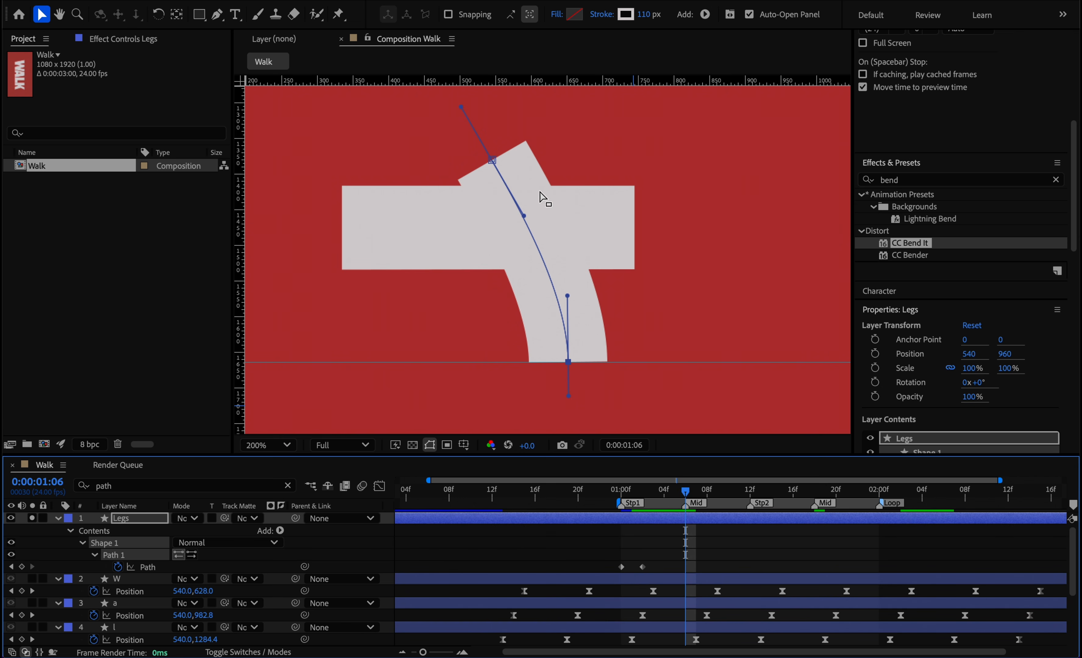
{"action": "left_click_drag", "start_coordinate": [491, 162], "coordinate": [494, 220]}
{"action": "left_click_drag", "start_coordinate": [527, 277], "coordinate": [496, 281]}
{"action": "left_click_drag", "start_coordinate": [563, 381], "coordinate": [496, 372]}
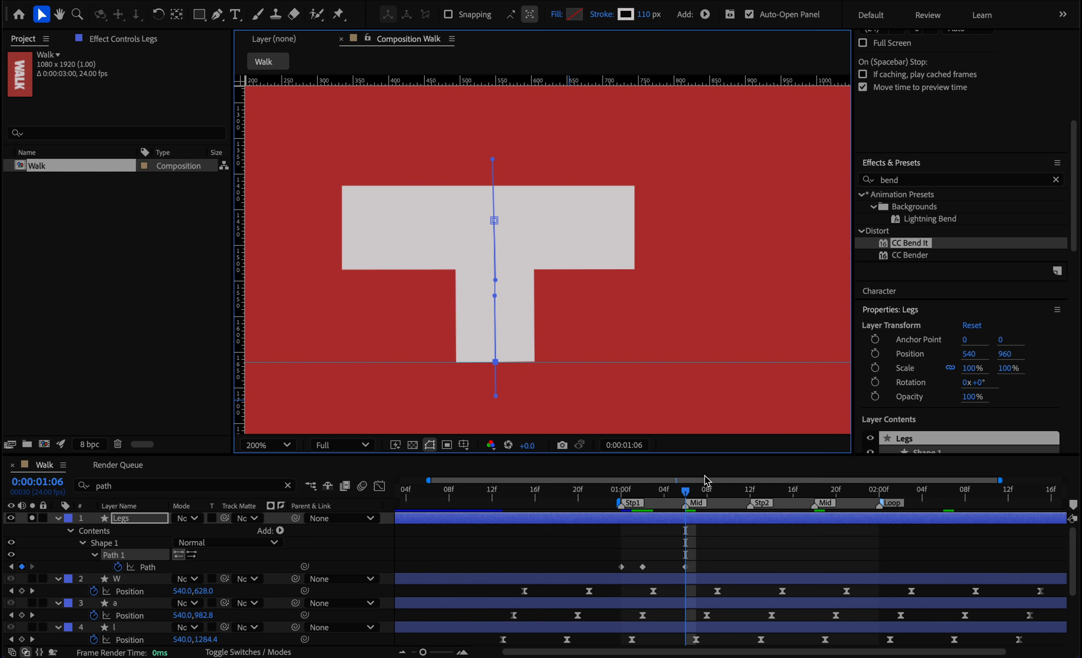
At 0:00:01:09, slide the planted foot backward along the guide and raise the hip point back into the bar.
{"action": "left_click", "coordinate": [686, 492]}
{"action": "left_click_drag", "start_coordinate": [687, 497], "coordinate": [716, 496]}
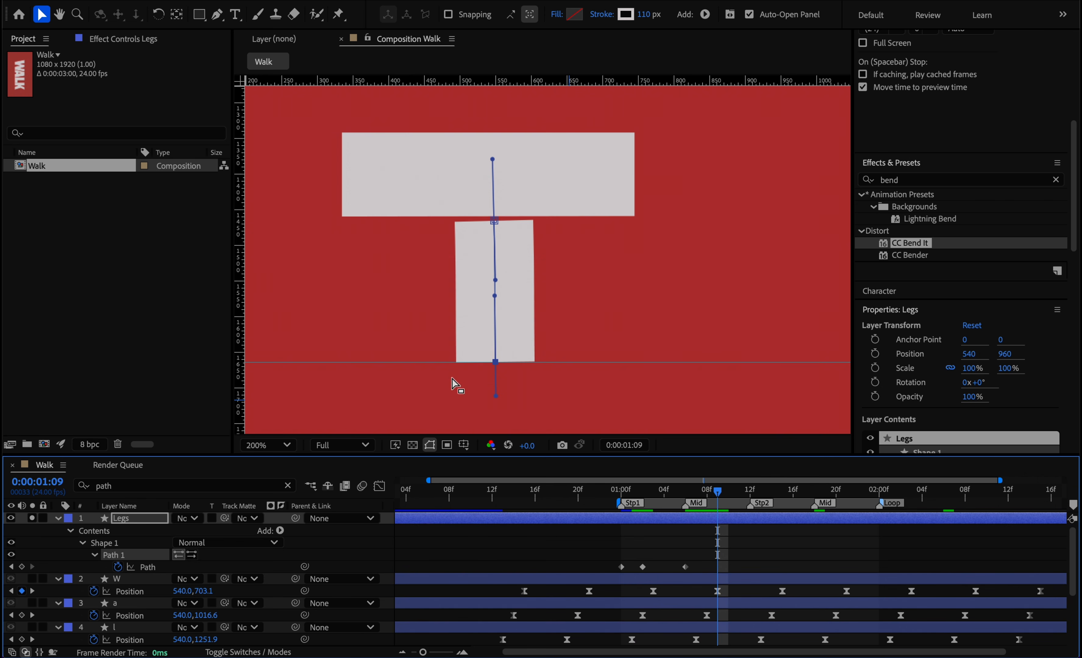
{"action": "left_click_drag", "start_coordinate": [496, 362], "coordinate": [434, 363]}
{"action": "left_click_drag", "start_coordinate": [493, 222], "coordinate": [490, 179]}
{"action": "left_click_drag", "start_coordinate": [434, 363], "coordinate": [430, 363]}
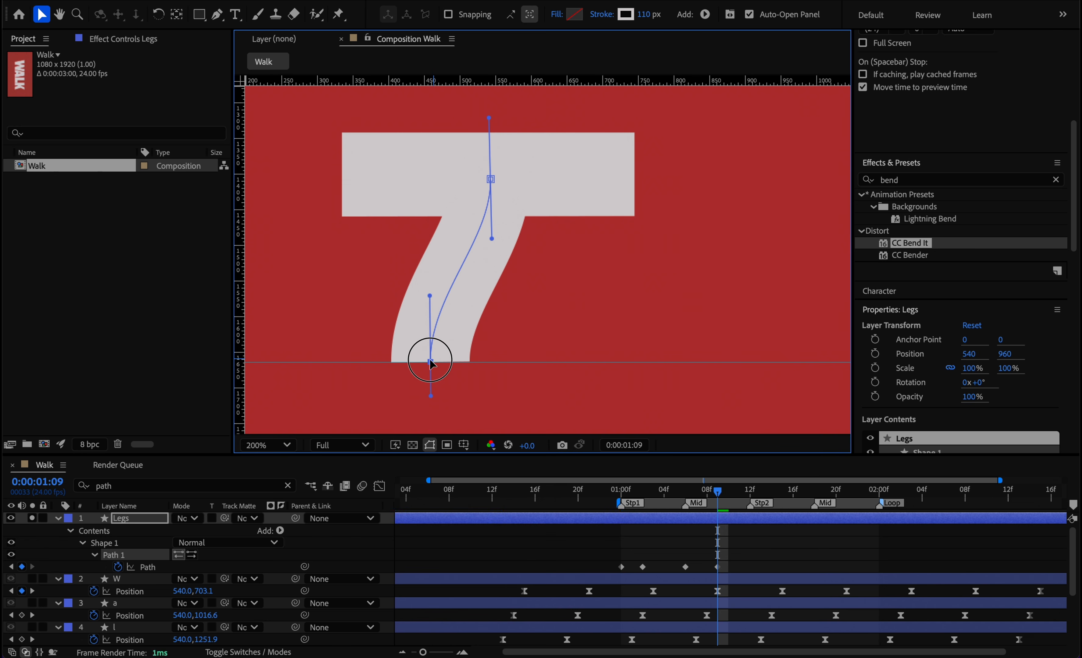
At the Stp2 marker, 0:00:01:12, lift the heel backward and align the handles so the leg forms a nearly straight backward diagonal.
{"action": "left_click", "coordinate": [719, 492]}
{"action": "left_click_drag", "start_coordinate": [720, 496], "coordinate": [747, 516]}
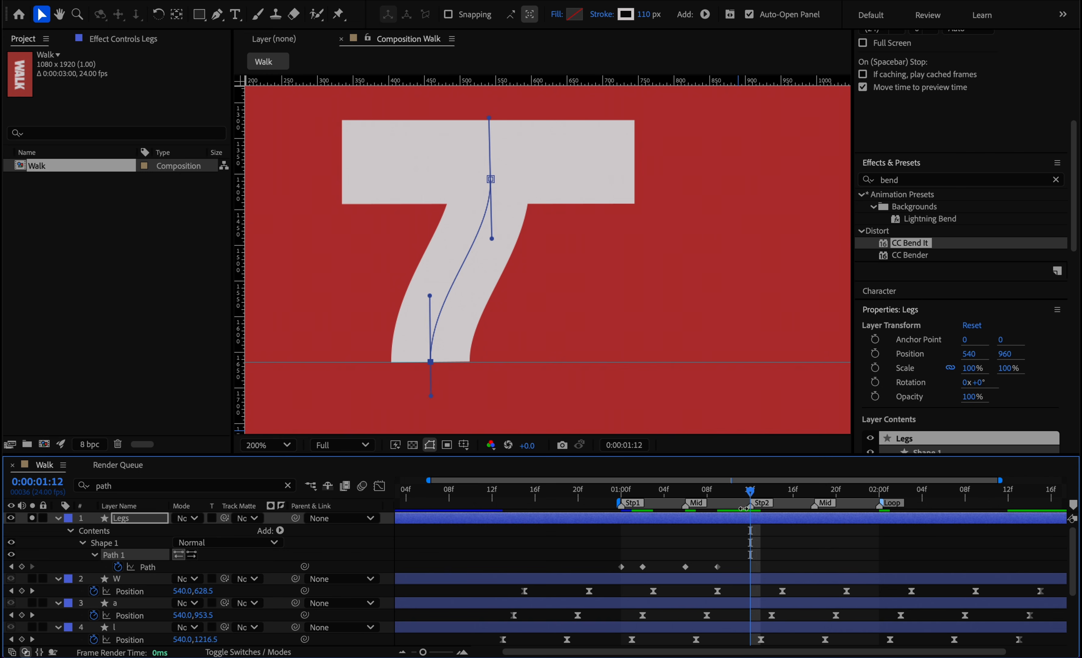
{"action": "mouse_move", "coordinate": [435, 301]}
{"action": "left_mouse_down"}
{"action": "mouse_move", "coordinate": [457, 316]}
{"action": "mouse_move", "coordinate": [417, 285]}
{"action": "mouse_move", "coordinate": [437, 305]}
{"action": "mouse_move", "coordinate": [436, 296]}
{"action": "left_mouse_up"}
{"action": "left_click_drag", "start_coordinate": [491, 238], "coordinate": [467, 228]}
{"action": "mouse_move", "coordinate": [437, 297]}
{"action": "left_mouse_down"}
{"action": "mouse_move", "coordinate": [427, 285]}
{"action": "mouse_move", "coordinate": [420, 293]}
{"action": "left_mouse_up"}
{"action": "left_click_drag", "start_coordinate": [467, 228], "coordinate": [462, 230]}
At 0:00:01:14, raise the foot off the ground behind the body and bend the leg into a gentle curve.
{"action": "left_click_drag", "start_coordinate": [759, 492], "coordinate": [768, 492]}
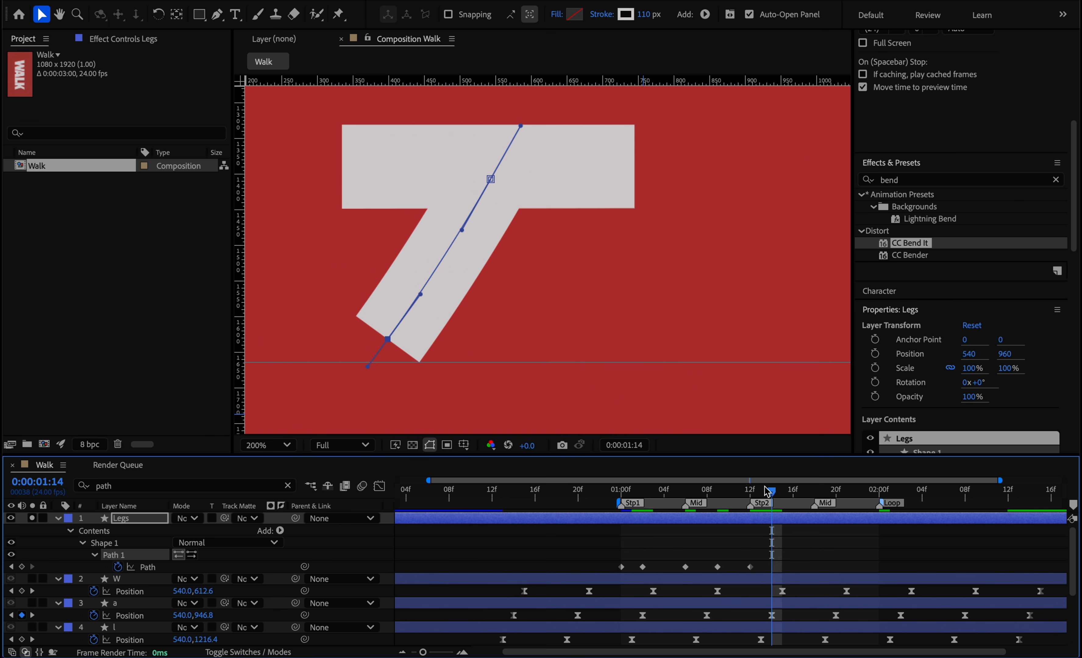
{"action": "left_click_drag", "start_coordinate": [388, 341], "coordinate": [418, 282]}
{"action": "left_click_drag", "start_coordinate": [462, 230], "coordinate": [473, 236]}
At 0:00:01:16, bring the lifted foot forward and bend the leg more sharply, with the foot handle nearly horizontal.
{"action": "left_click_drag", "start_coordinate": [772, 490], "coordinate": [797, 493]}
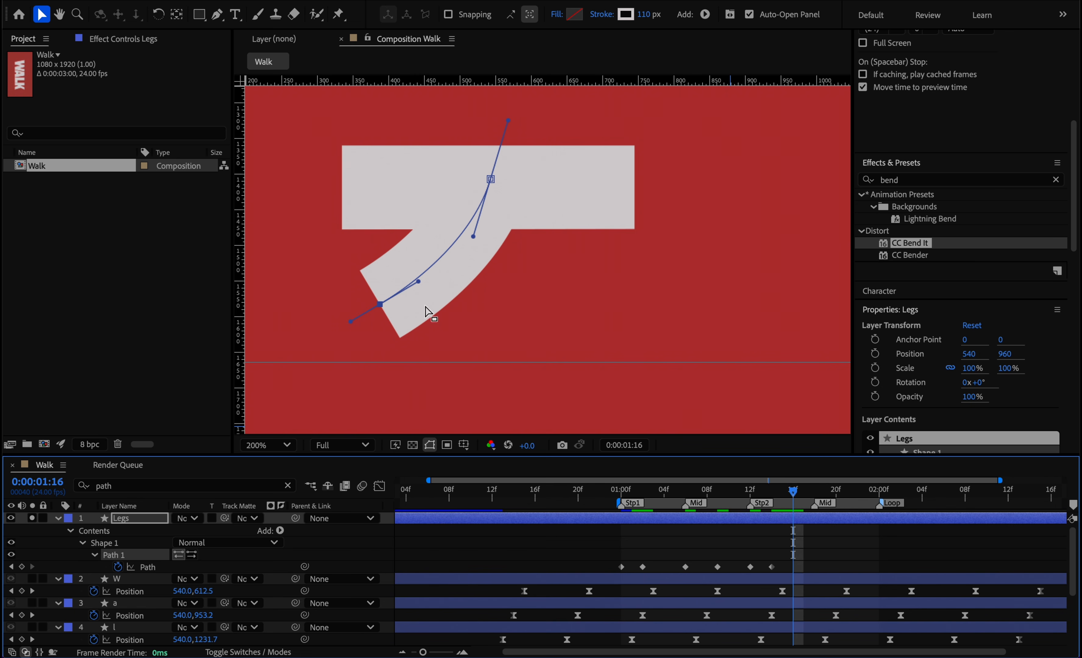
{"action": "left_click_drag", "start_coordinate": [420, 283], "coordinate": [452, 284]}
{"action": "left_click_drag", "start_coordinate": [474, 236], "coordinate": [494, 241]}
{"action": "left_click_drag", "start_coordinate": [453, 285], "coordinate": [468, 288]}
At the second Mid marker, 0:00:01:18, lower the hip and bend the leg into a forward-bulging knee with the foot beneath it.
{"action": "key", "text": "Page_Down"}
{"action": "key", "text": "Page_Down"}
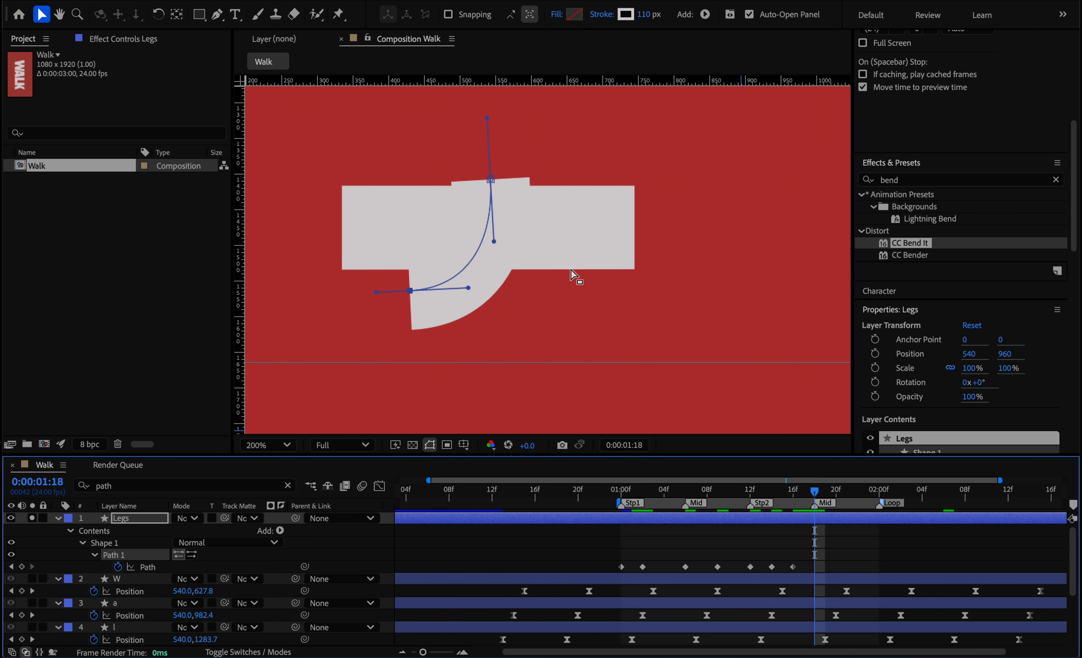
{"action": "left_click_drag", "start_coordinate": [489, 186], "coordinate": [496, 227]}
{"action": "left_click_drag", "start_coordinate": [502, 282], "coordinate": [550, 252]}
{"action": "left_click_drag", "start_coordinate": [469, 290], "coordinate": [556, 320]}
{"action": "left_click_drag", "start_coordinate": [547, 251], "coordinate": [562, 231]}
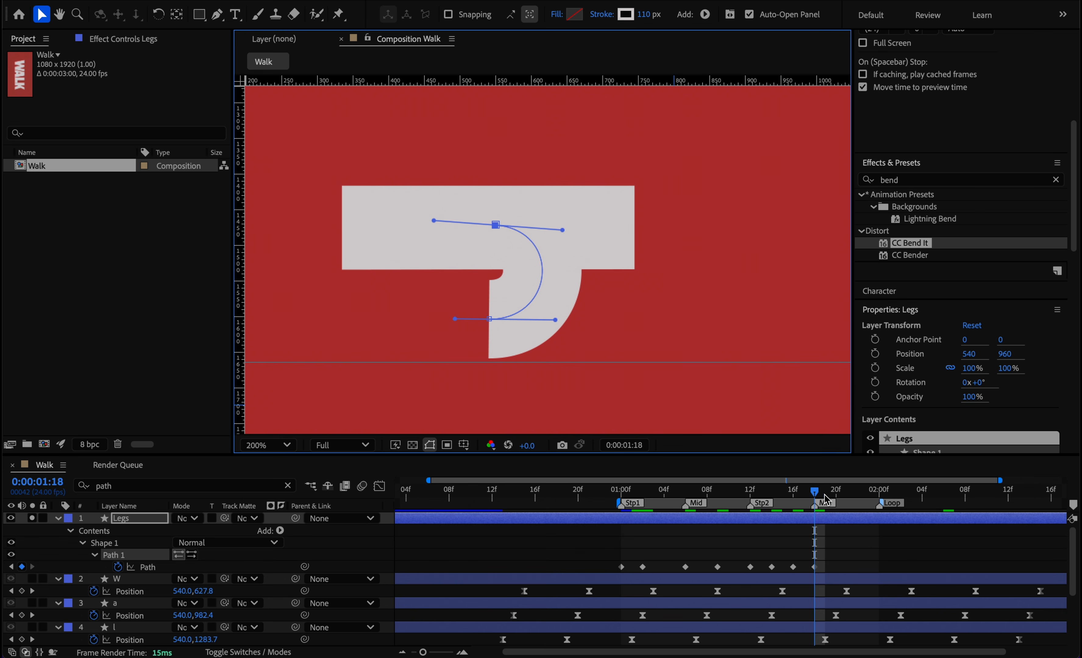
At 0:00:01:20, raise the hip and swing the foot forward, opening the bent knee into a wider curve.
{"action": "left_click_drag", "start_coordinate": [826, 500], "coordinate": [832, 499]}
{"action": "left_click_drag", "start_coordinate": [495, 225], "coordinate": [497, 183]}
{"action": "left_click_drag", "start_coordinate": [556, 322], "coordinate": [587, 292]}
{"action": "mouse_move", "coordinate": [563, 189]}
{"action": "left_mouse_down"}
{"action": "mouse_move", "coordinate": [585, 177]}
{"action": "mouse_move", "coordinate": [569, 200]}
{"action": "left_mouse_up"}
{"action": "left_click_drag", "start_coordinate": [588, 294], "coordinate": [579, 281]}
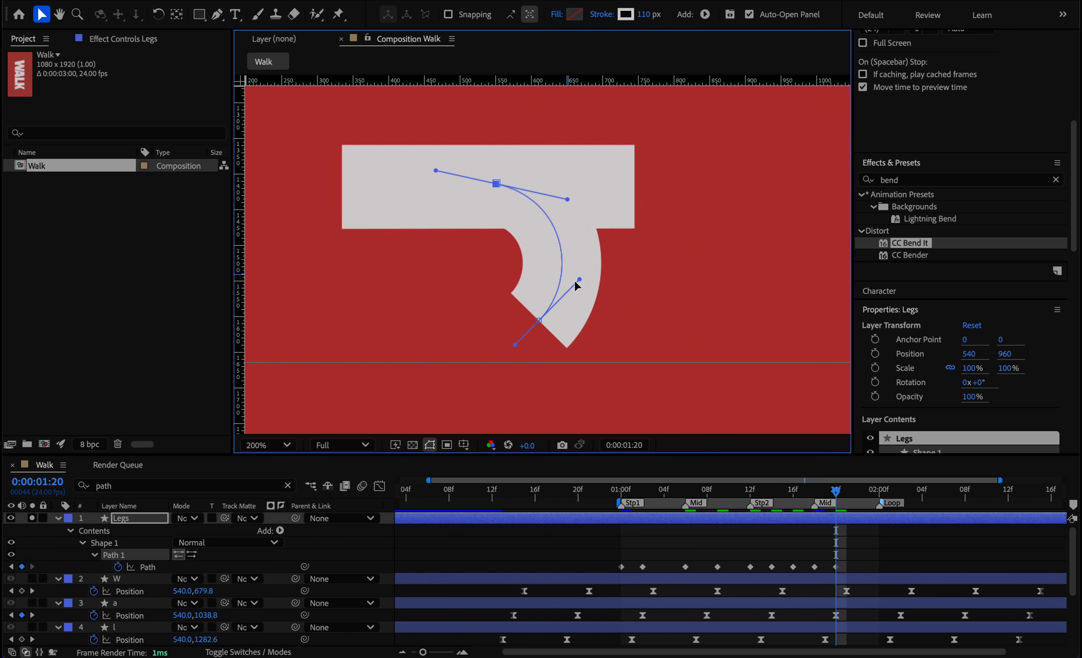
At 0:00:01:23, extend the leg forward into a nearly straight diagonal, and move to the Loop marker at 0:00:02:00.
{"action": "left_click_drag", "start_coordinate": [839, 494], "coordinate": [869, 492]}
{"action": "left_click_drag", "start_coordinate": [493, 184], "coordinate": [494, 160]}
{"action": "mouse_move", "coordinate": [580, 279]}
{"action": "left_mouse_down"}
{"action": "mouse_move", "coordinate": [551, 261]}
{"action": "mouse_move", "coordinate": [580, 281]}
{"action": "mouse_move", "coordinate": [552, 279]}
{"action": "mouse_move", "coordinate": [563, 275]}
{"action": "left_mouse_up"}
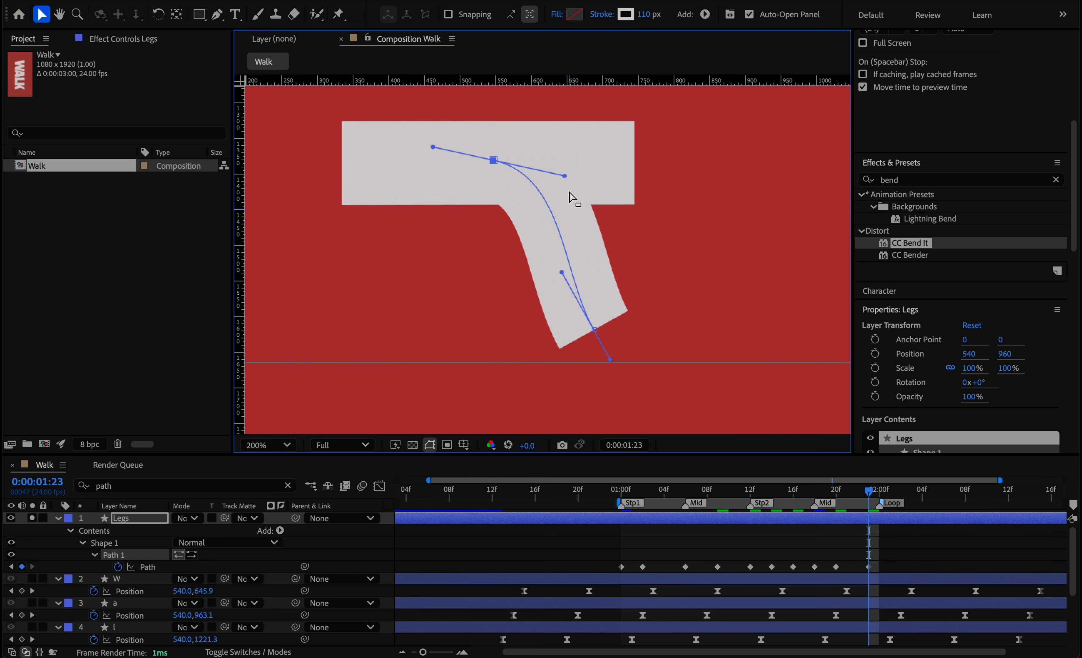
{"action": "left_click_drag", "start_coordinate": [563, 177], "coordinate": [528, 200]}
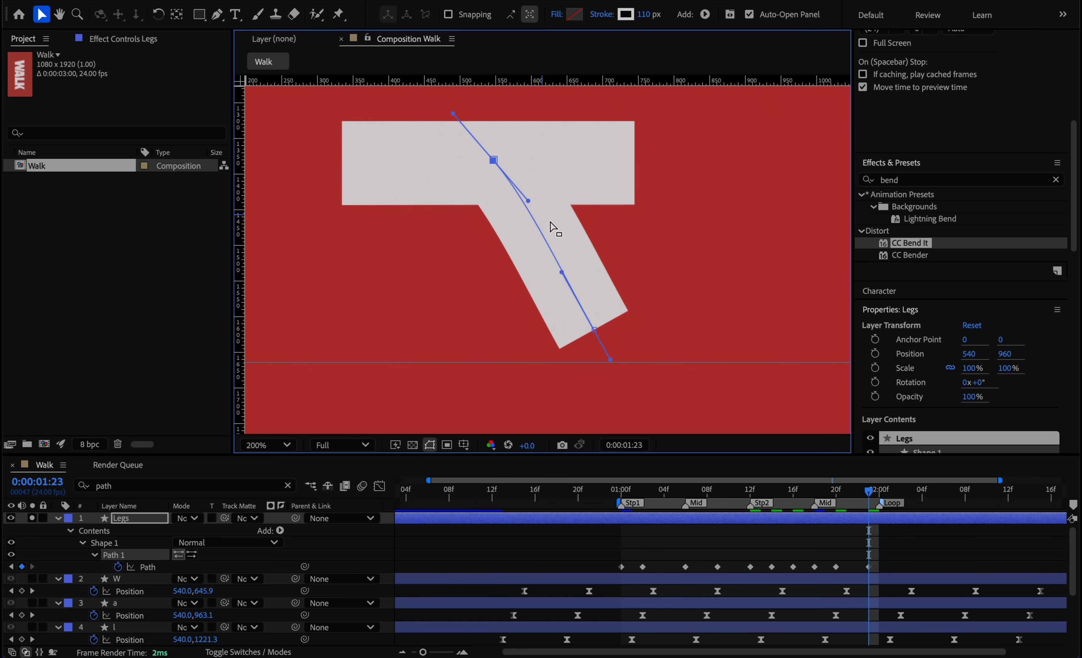
{"action": "left_click_drag", "start_coordinate": [599, 328], "coordinate": [609, 334]}
{"action": "mouse_move", "coordinate": [530, 200]}
{"action": "left_mouse_down"}
{"action": "mouse_move", "coordinate": [517, 209]}
{"action": "mouse_move", "coordinate": [527, 205]}
{"action": "left_mouse_up"}
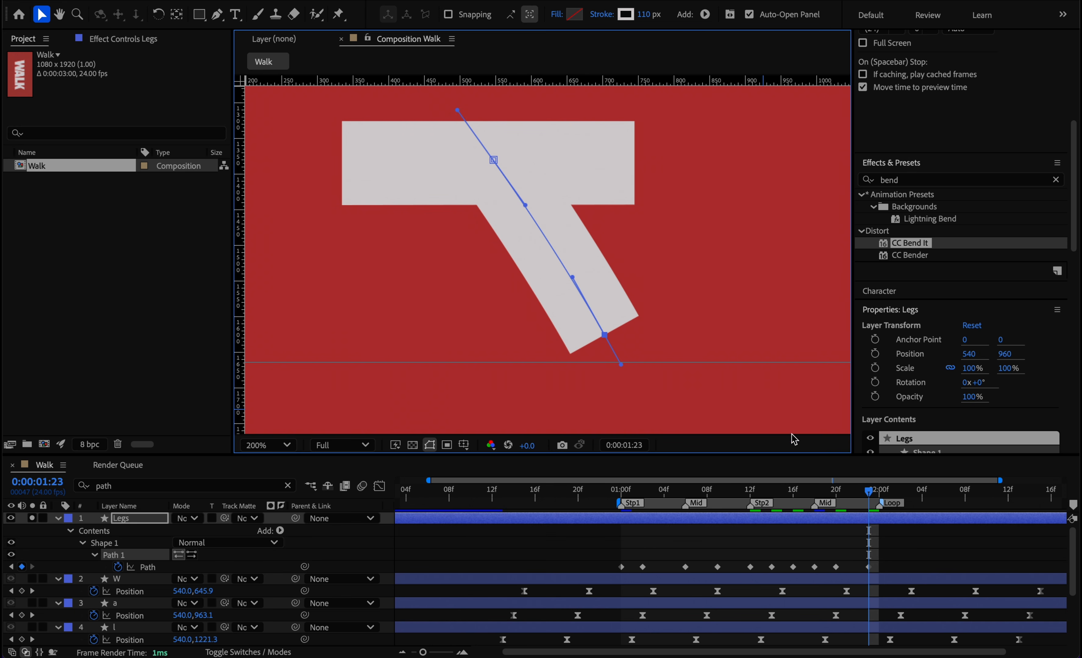
{"action": "left_click_drag", "start_coordinate": [868, 491], "coordinate": [880, 491]}
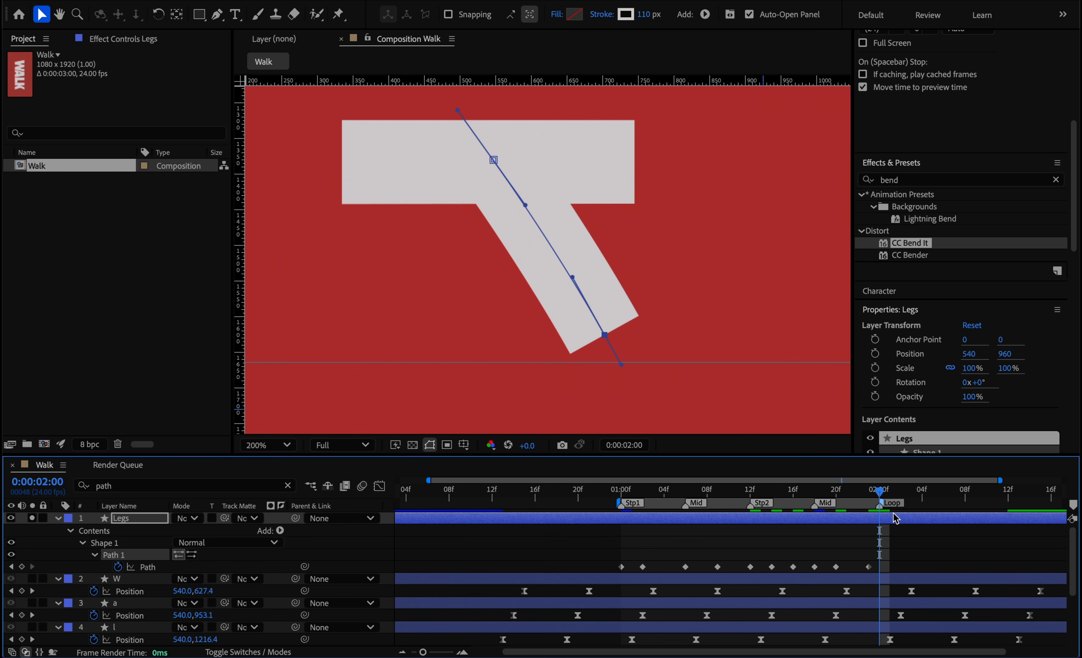
Copy the Legs layer's first Path keyframe at 0:00:01:00 to the Loop marker at 0:00:02:00 and preview the leg cycle.
{"action": "key", "text": "ctrl+c"}
{"action": "left_click", "coordinate": [621, 567]}
{"action": "key", "text": "ctrl+v"}
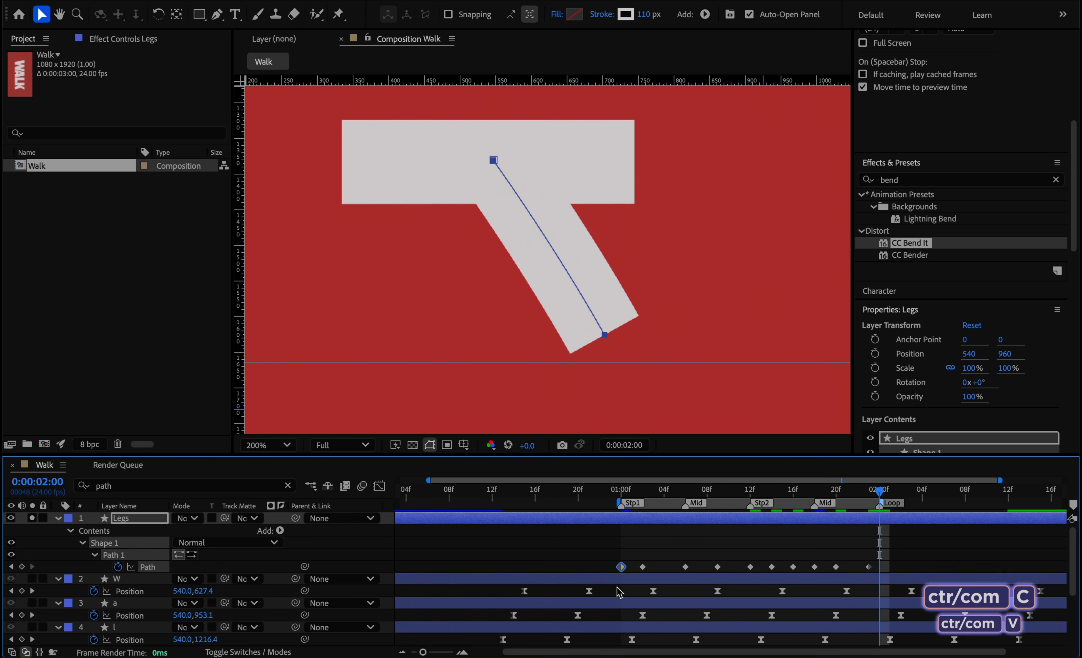
{"action": "key", "text": "space"}
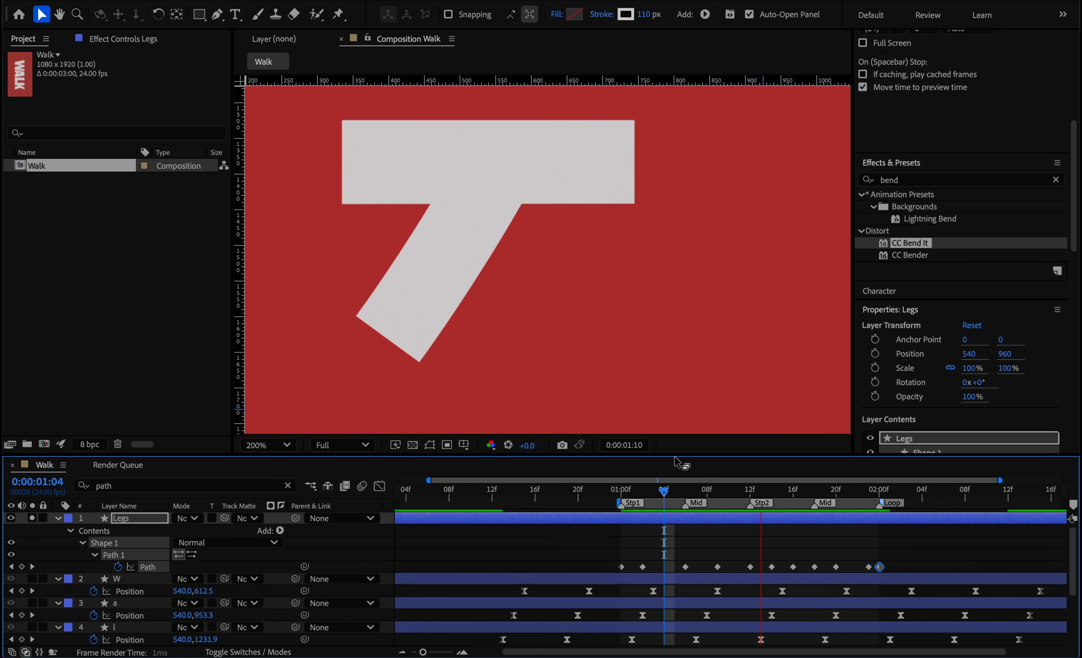
Nudge the leg's hip point slightly lower on the Path keyframes at 0:00:01:18 and 0:00:01:20.
{"action": "left_click_drag", "start_coordinate": [668, 493], "coordinate": [818, 492]}
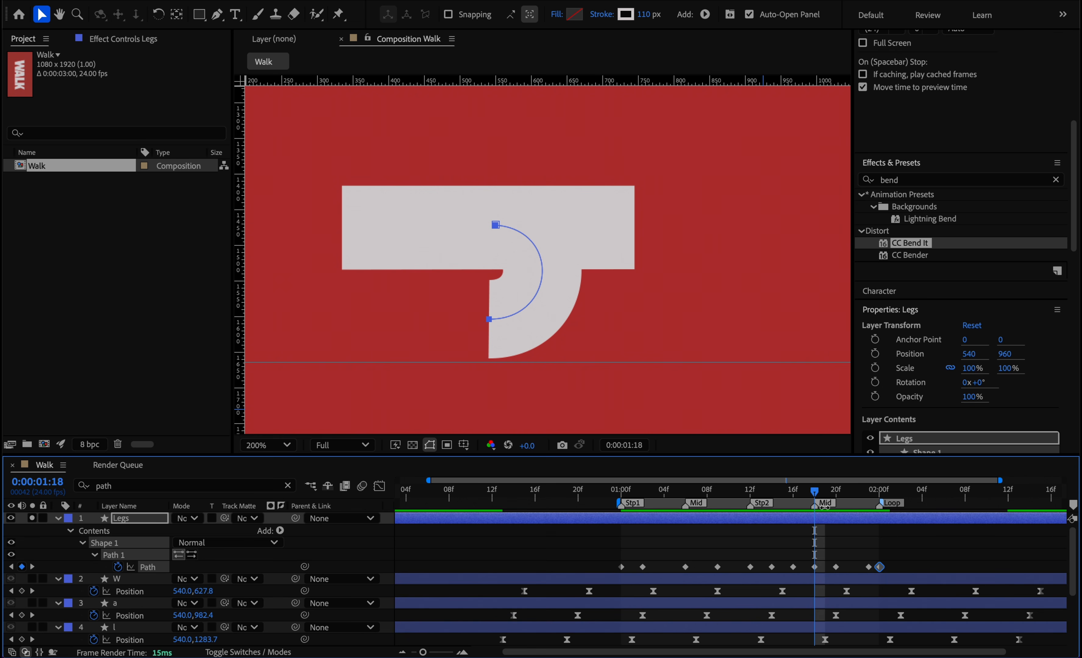
{"action": "left_click", "coordinate": [496, 235]}
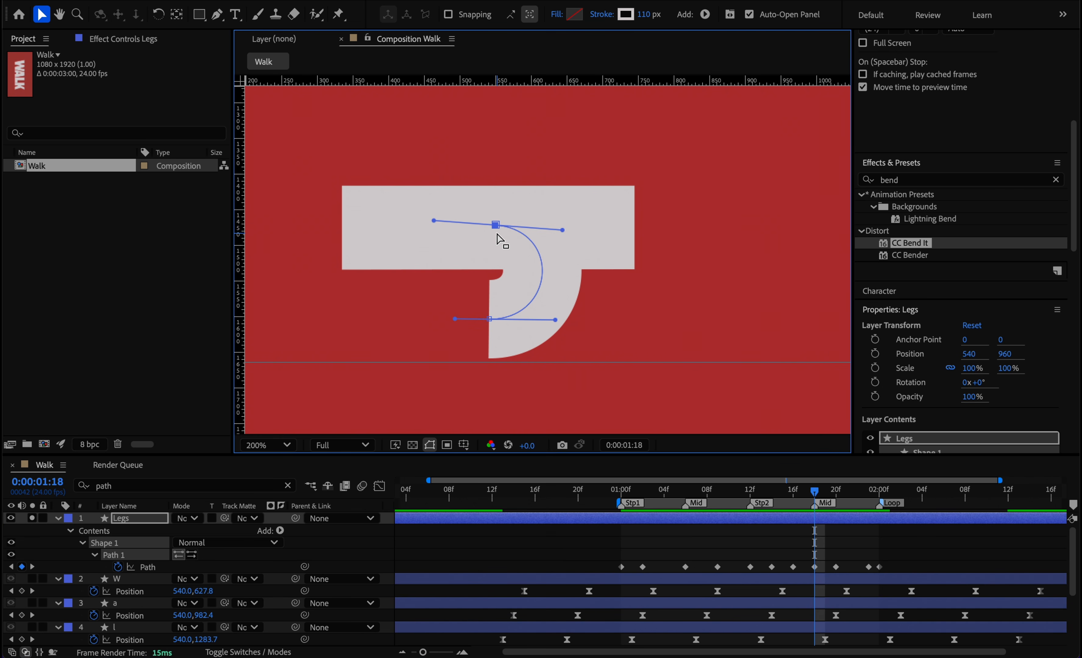
{"action": "key", "text": "Down"}
{"action": "key", "text": "Down"}
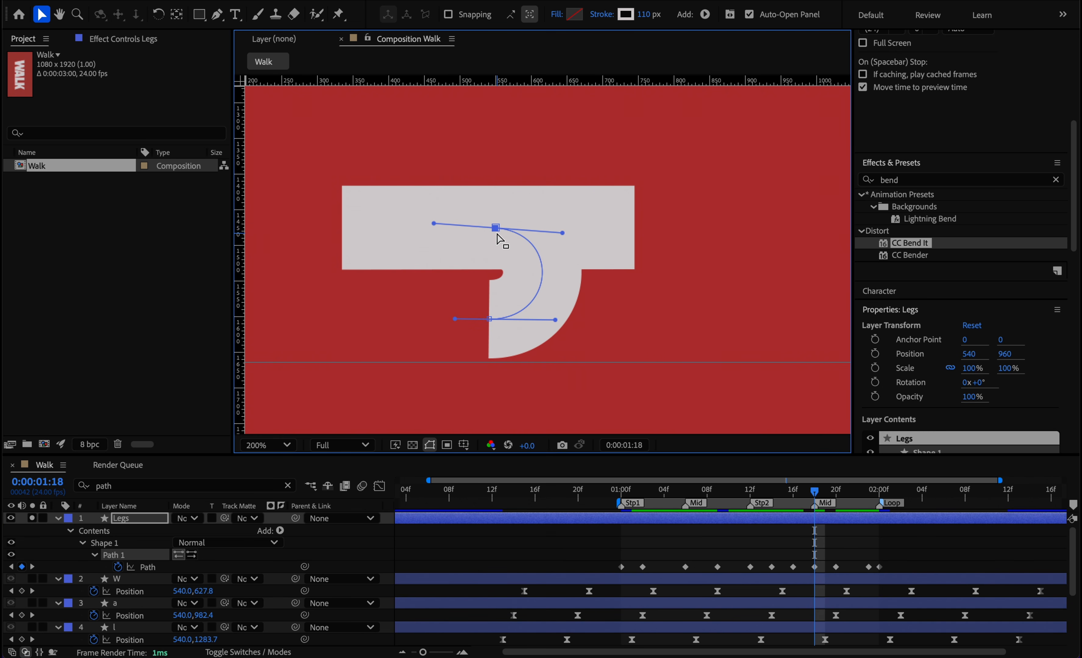
{"action": "left_click_drag", "start_coordinate": [815, 494], "coordinate": [839, 492]}
{"action": "key", "text": "Down"}
{"action": "key", "text": "Down"}
{"action": "mouse_move", "coordinate": [835, 492]}
{"action": "left_mouse_down"}
{"action": "mouse_move", "coordinate": [818, 491]}
{"action": "mouse_move", "coordinate": [835, 492]}
{"action": "left_mouse_up"}
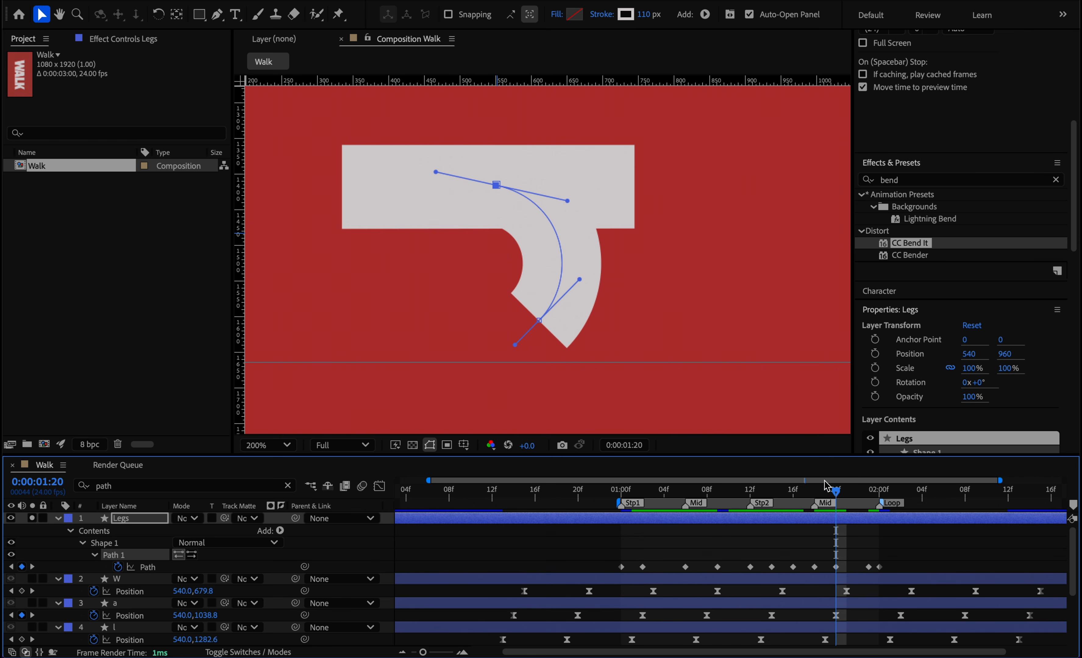
{"action": "key", "text": "Down"}
{"action": "key", "text": "Down"}
Copy the Stp2 Path keyframe to 0:00:01:11, raise the hip point slightly around Stp2, and preview the motion.
{"action": "left_click_drag", "start_coordinate": [835, 490], "coordinate": [739, 492]}
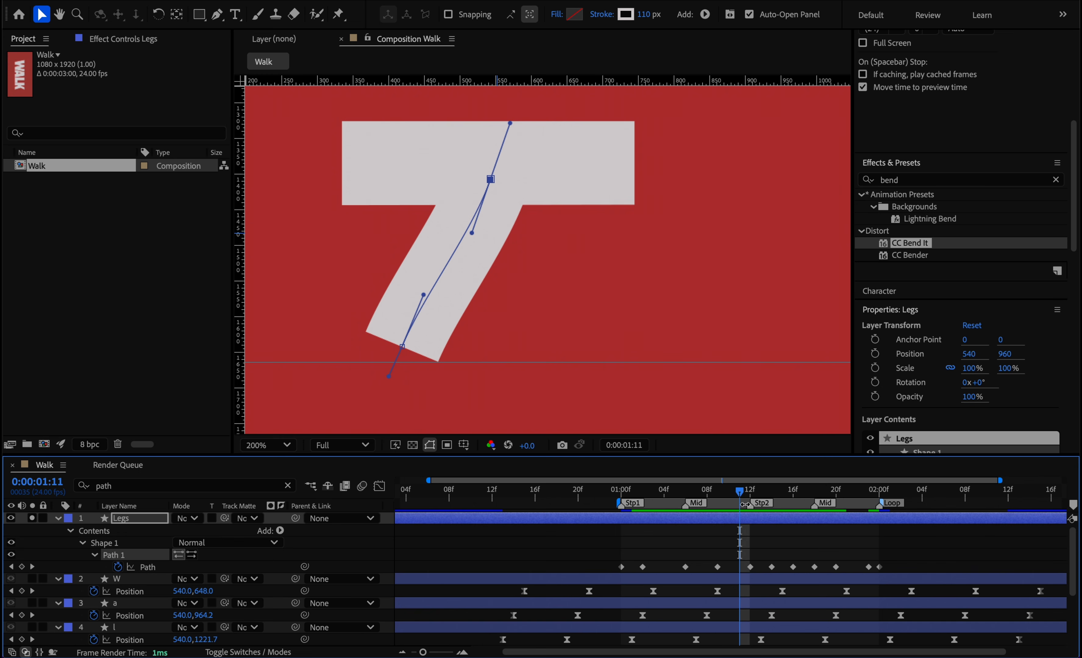
{"action": "left_click", "coordinate": [750, 567]}
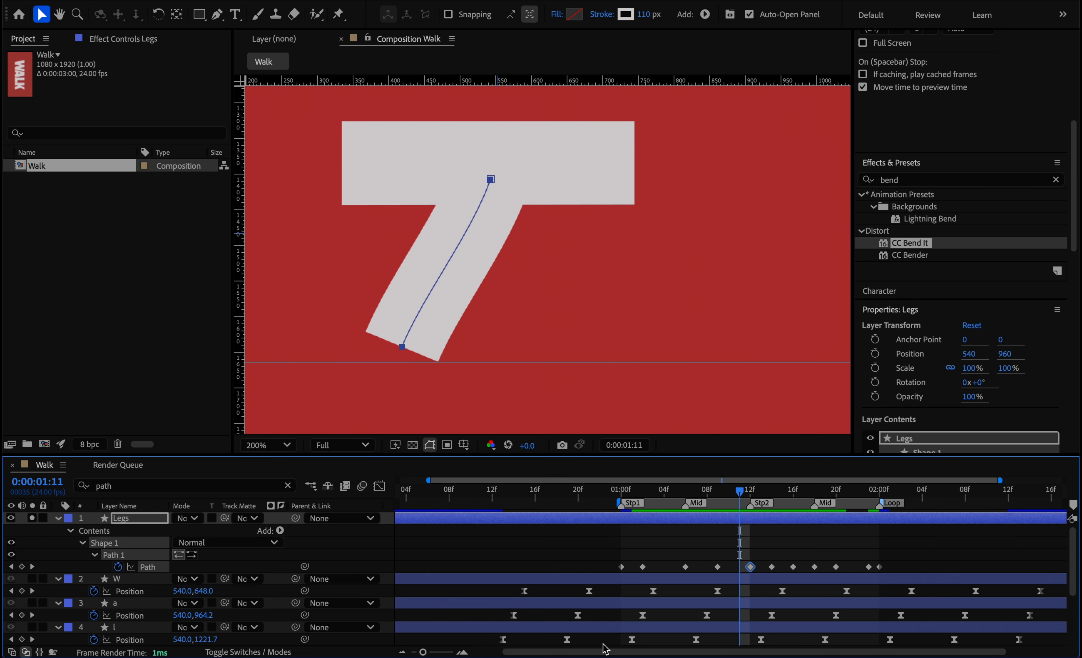
{"action": "key", "text": "ctrl+v"}
{"action": "mouse_move", "coordinate": [741, 494]}
{"action": "left_mouse_down"}
{"action": "mouse_move", "coordinate": [752, 491]}
{"action": "mouse_move", "coordinate": [732, 492]}
{"action": "mouse_move", "coordinate": [750, 492]}
{"action": "left_mouse_up"}
{"action": "mouse_move", "coordinate": [491, 179]}
{"action": "left_mouse_down"}
{"action": "mouse_move", "coordinate": [471, 165]}
{"action": "mouse_move", "coordinate": [489, 174]}
{"action": "left_mouse_up"}
{"action": "left_click_drag", "start_coordinate": [752, 492], "coordinate": [698, 492]}
{"action": "key", "text": "space"}
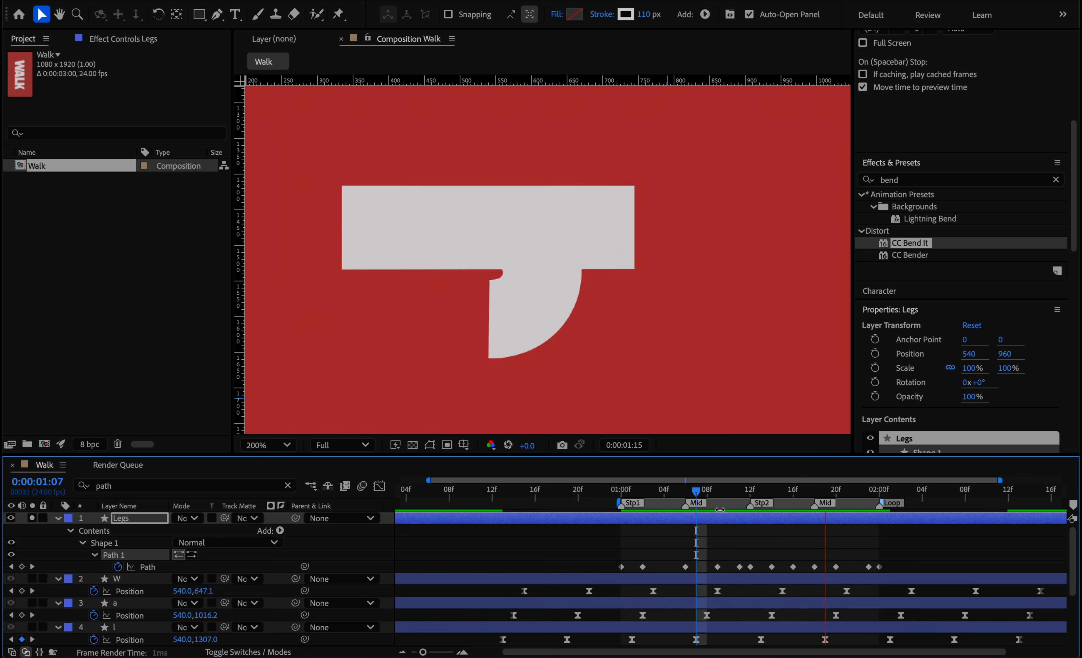
{"action": "key", "text": "space"}
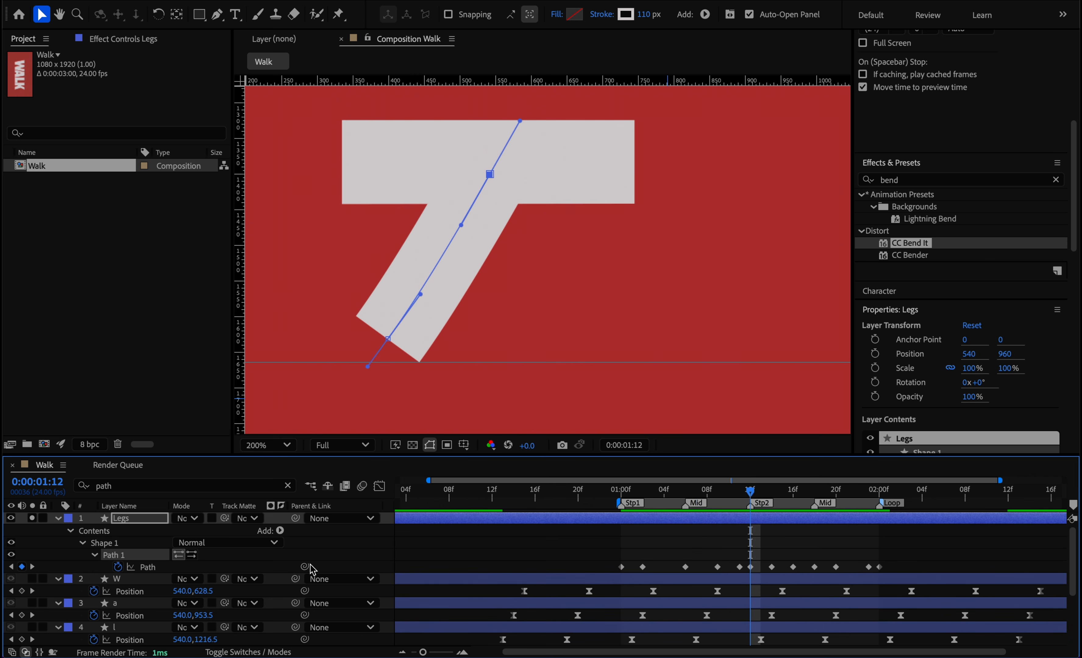
Rename Shape 1 in the Legs layer to Leg1 and duplicate it as a second leg.
{"action": "left_click", "coordinate": [97, 556]}
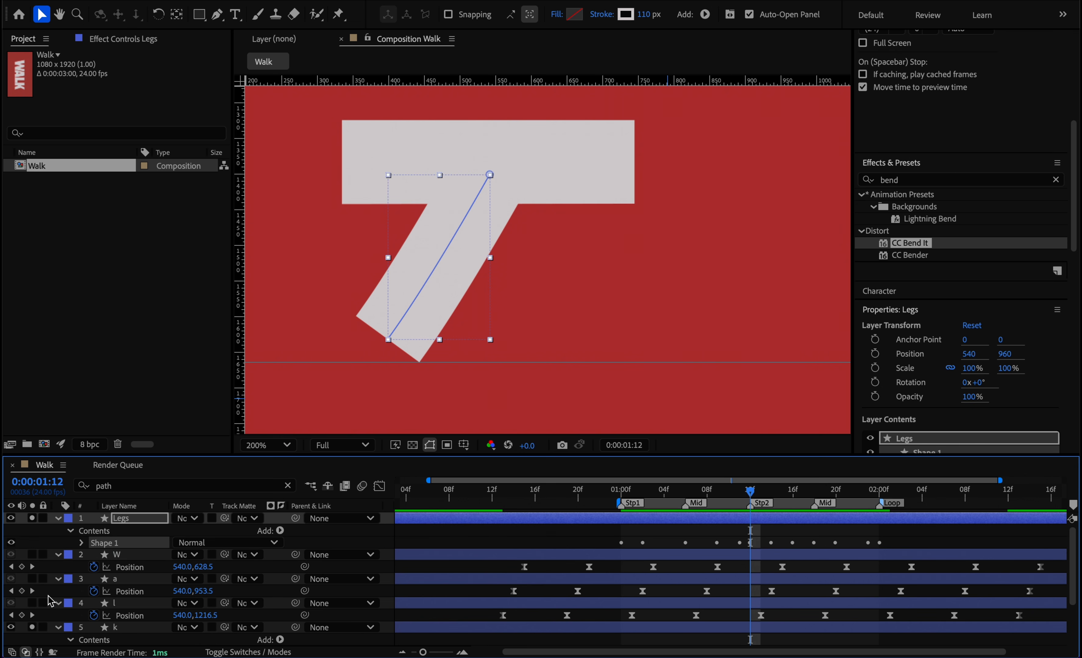
{"action": "key", "text": "Return"}
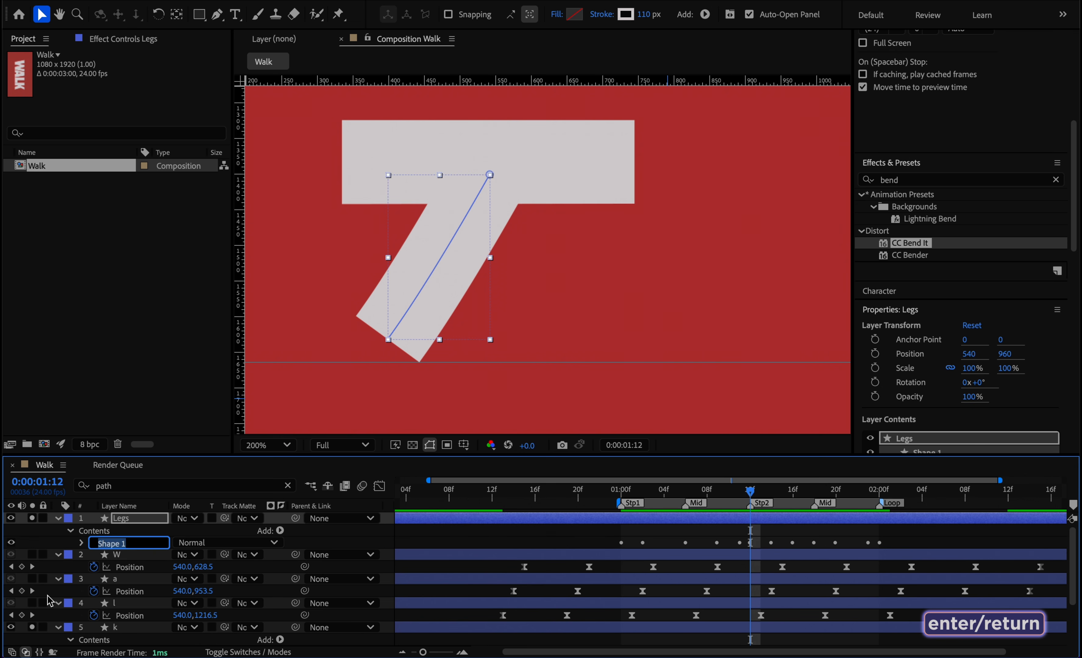
{"action": "type", "text": "Leg1"}
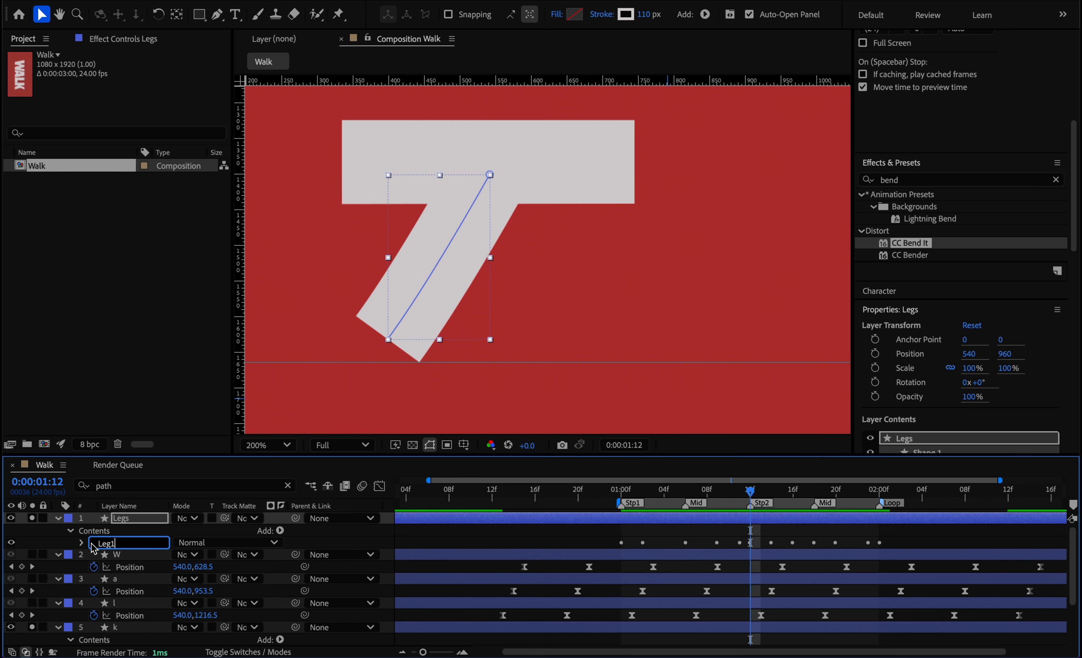
{"action": "key", "text": "Return"}
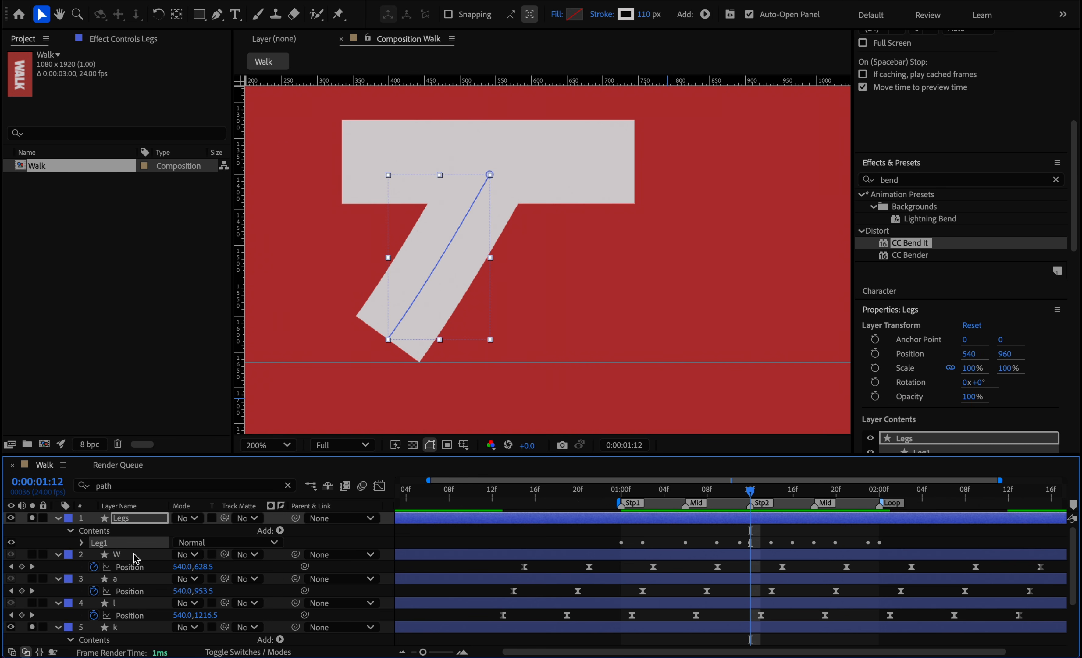
{"action": "key", "text": "ctrl+d"}
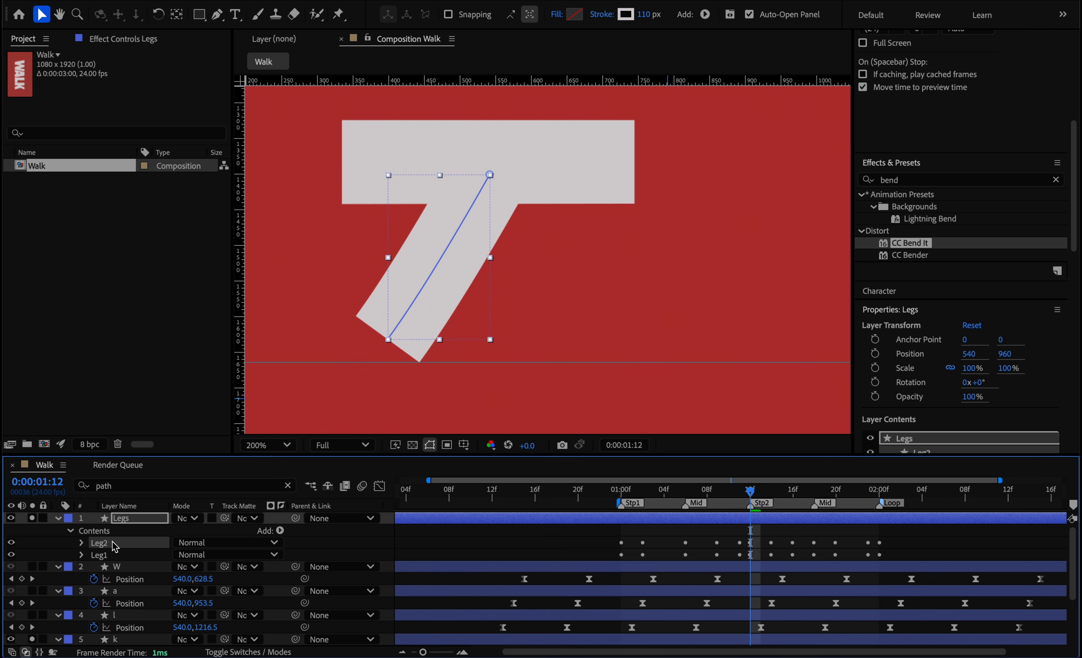
Shift all Leg2 Path keyframes 12 frames earlier so they end at 0:00:01:12, and paste a copy of them starting at 0:00:01:12.
{"action": "left_click", "coordinate": [82, 542]}
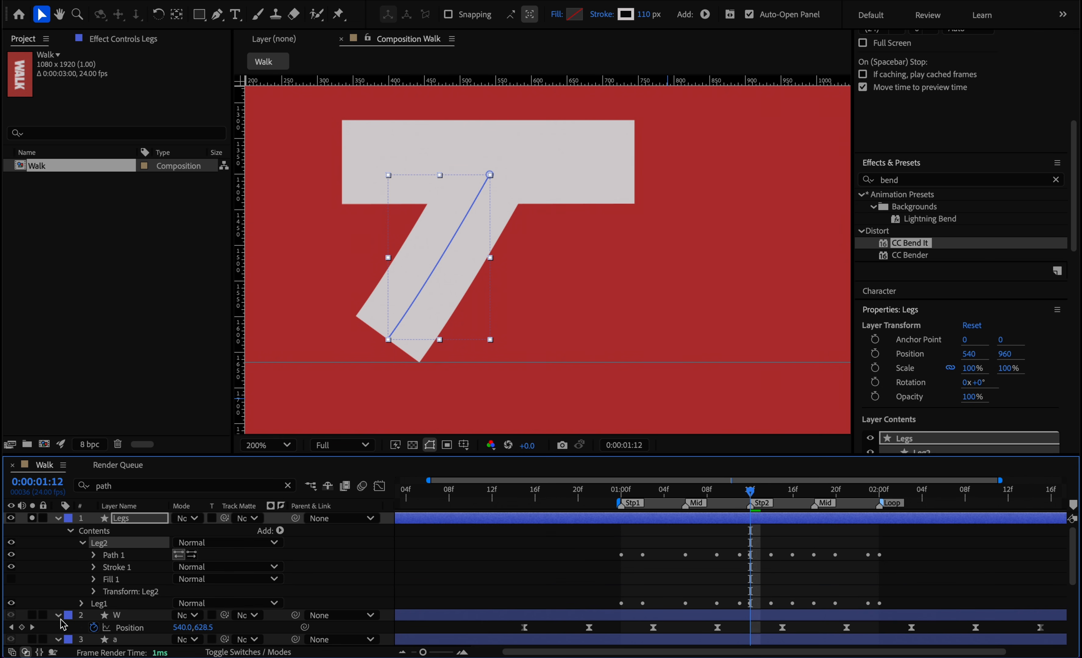
{"action": "left_click", "coordinate": [94, 555]}
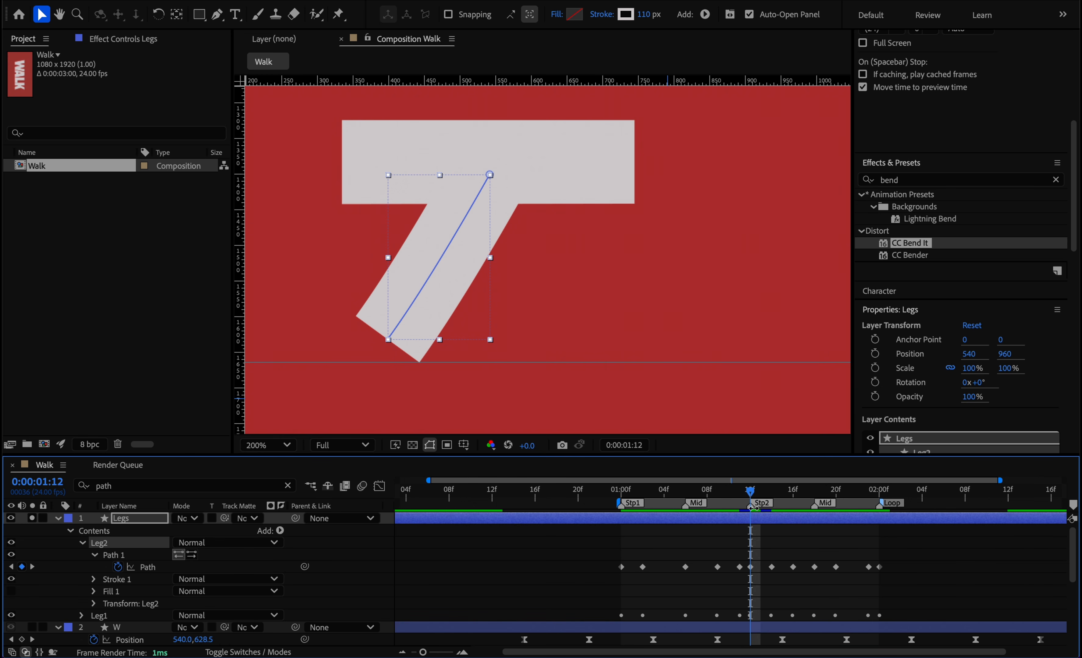
{"action": "left_click_drag", "start_coordinate": [905, 555], "coordinate": [603, 594]}
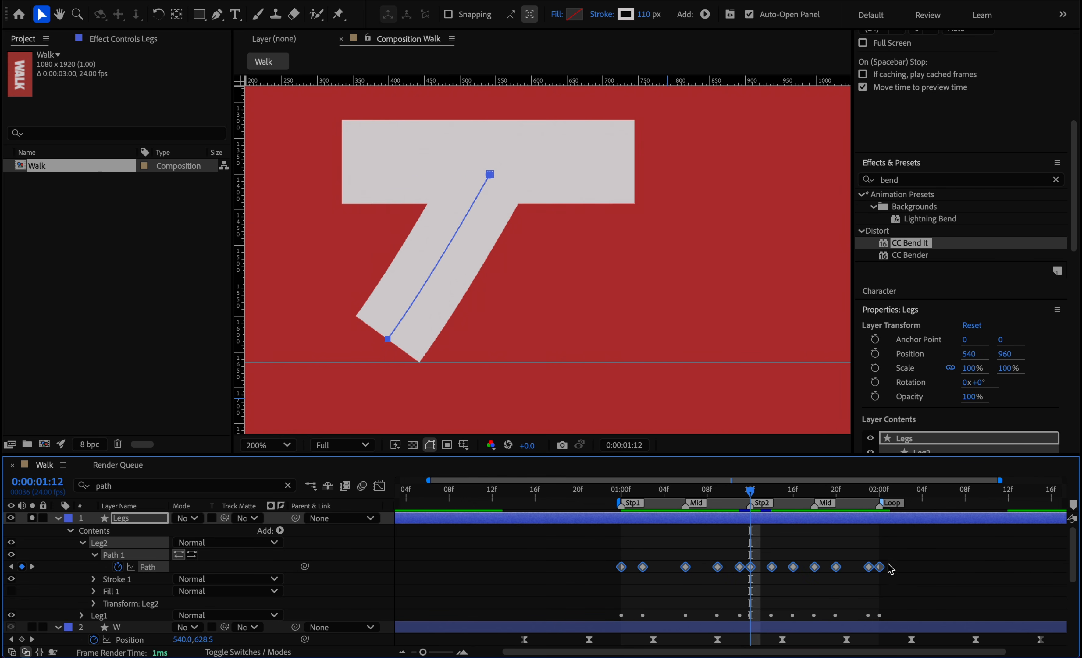
{"action": "left_click_drag", "start_coordinate": [882, 572], "coordinate": [752, 567]}
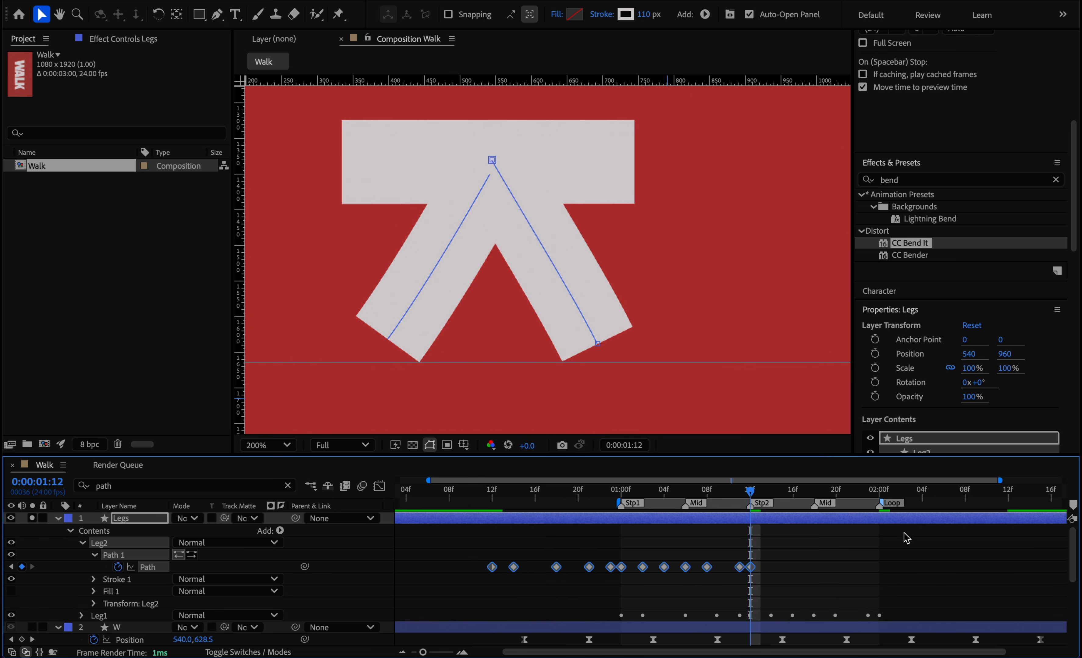
{"action": "key", "text": "ctrl+c"}
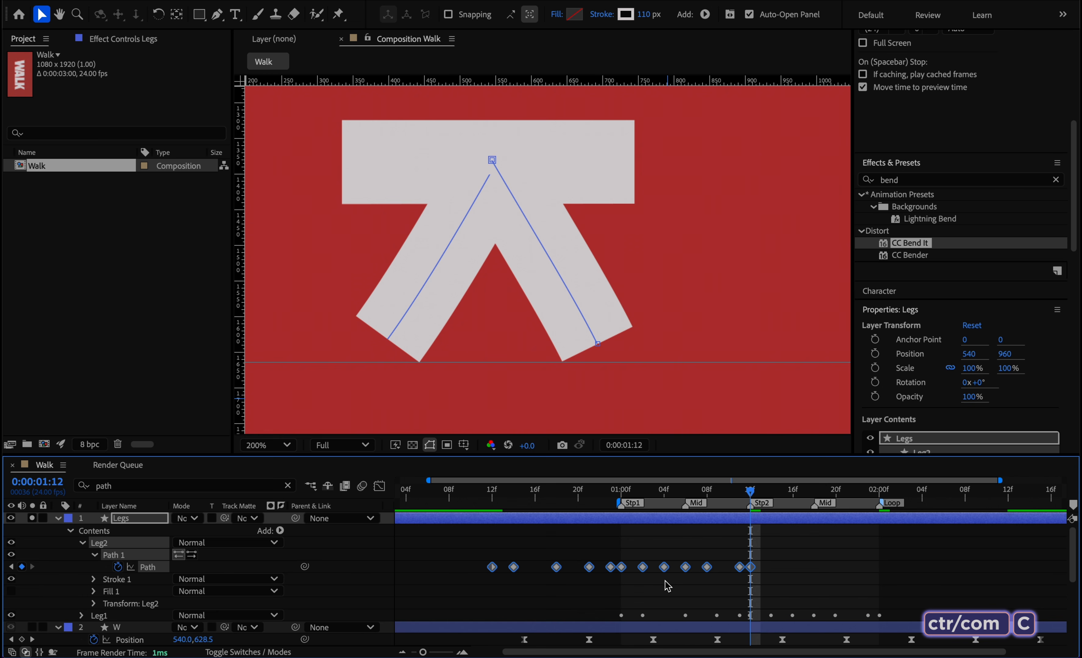
{"action": "key", "text": "ctrl+v"}
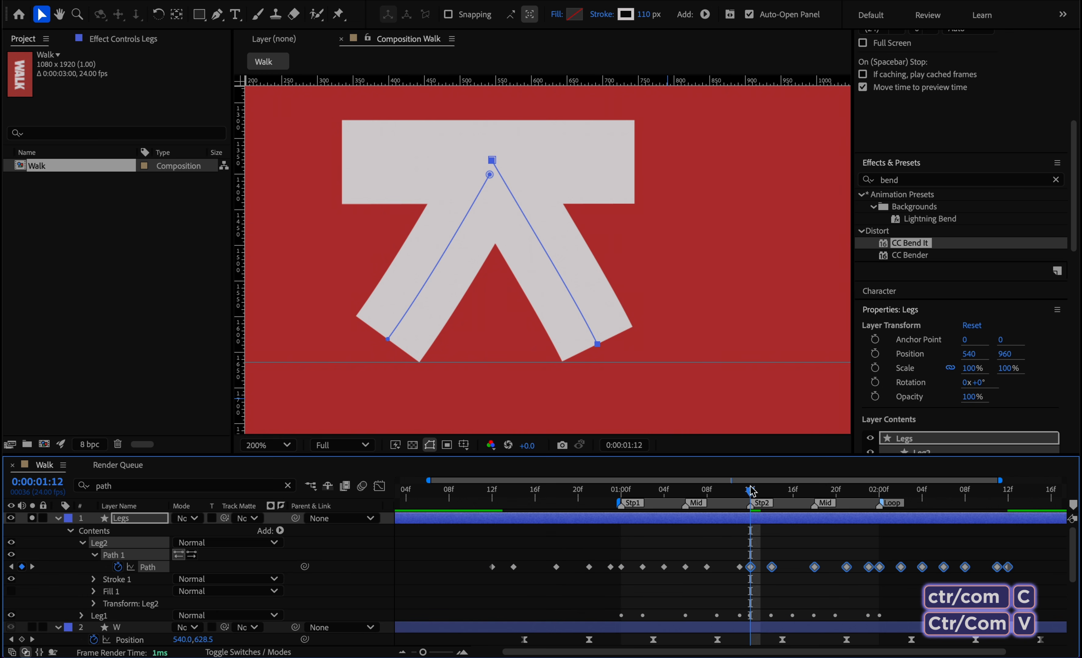
Darken Leg2's stroke to a mid grey so it contrasts with Leg1.
{"action": "left_click", "coordinate": [627, 16]}
{"action": "left_click_drag", "start_coordinate": [408, 381], "coordinate": [401, 393]}
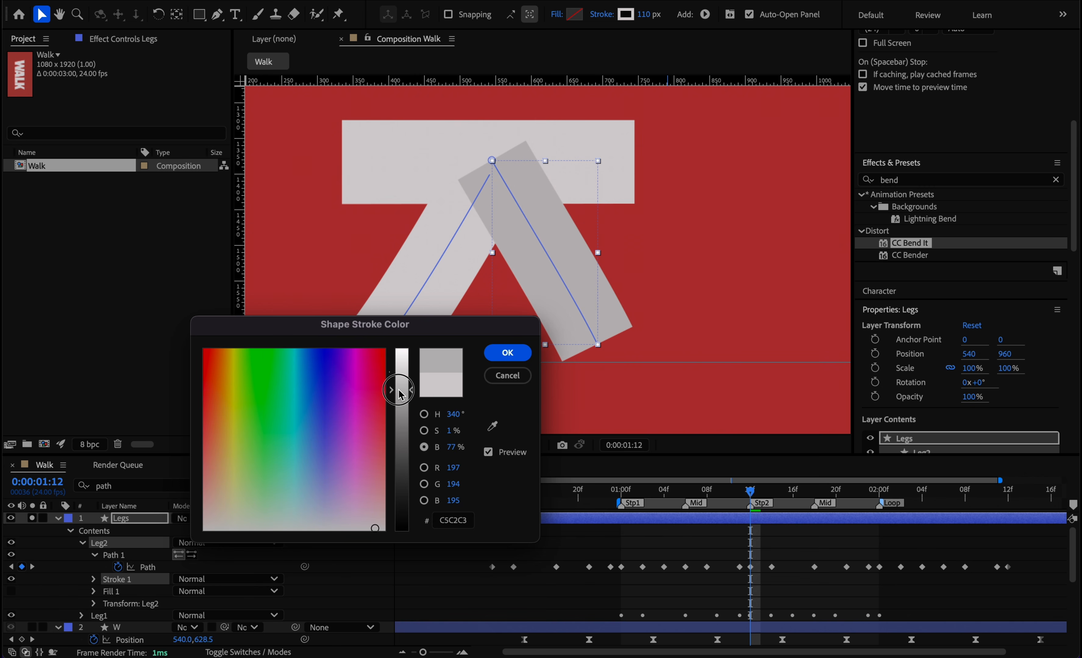
{"action": "left_click", "coordinate": [507, 353]}
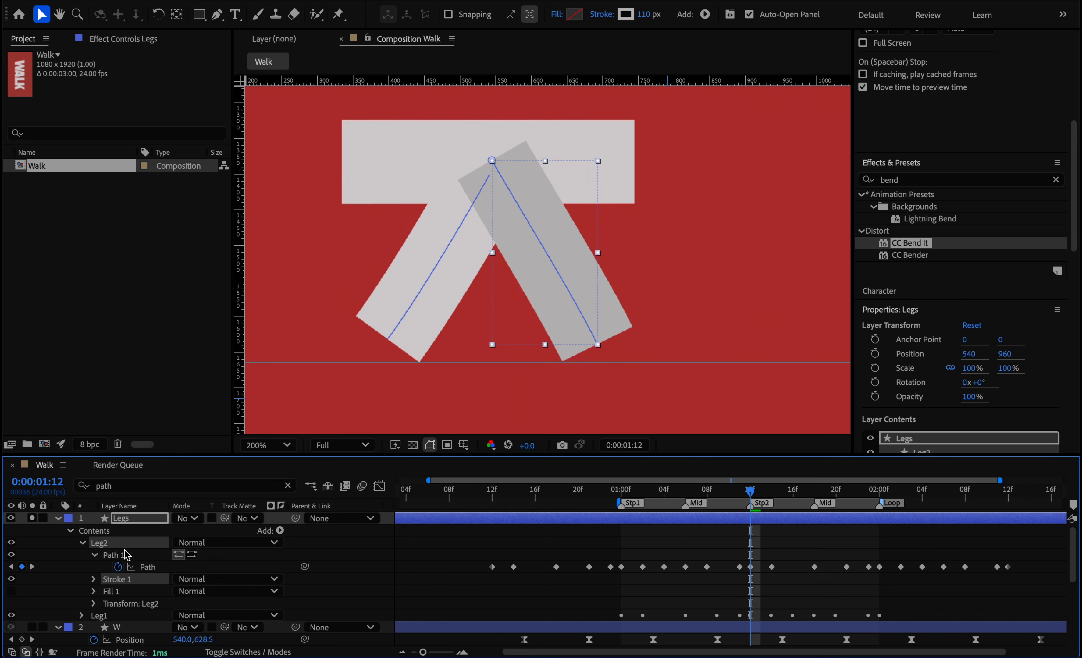
Reorder Leg2 below Leg1, move the Legs layer beneath the k layer, and preview the two-legged walk.
{"action": "left_click", "coordinate": [83, 543]}
{"action": "left_click_drag", "start_coordinate": [98, 544], "coordinate": [97, 582]}
{"action": "left_click", "coordinate": [59, 519]}
{"action": "left_click_drag", "start_coordinate": [123, 519], "coordinate": [121, 615]}
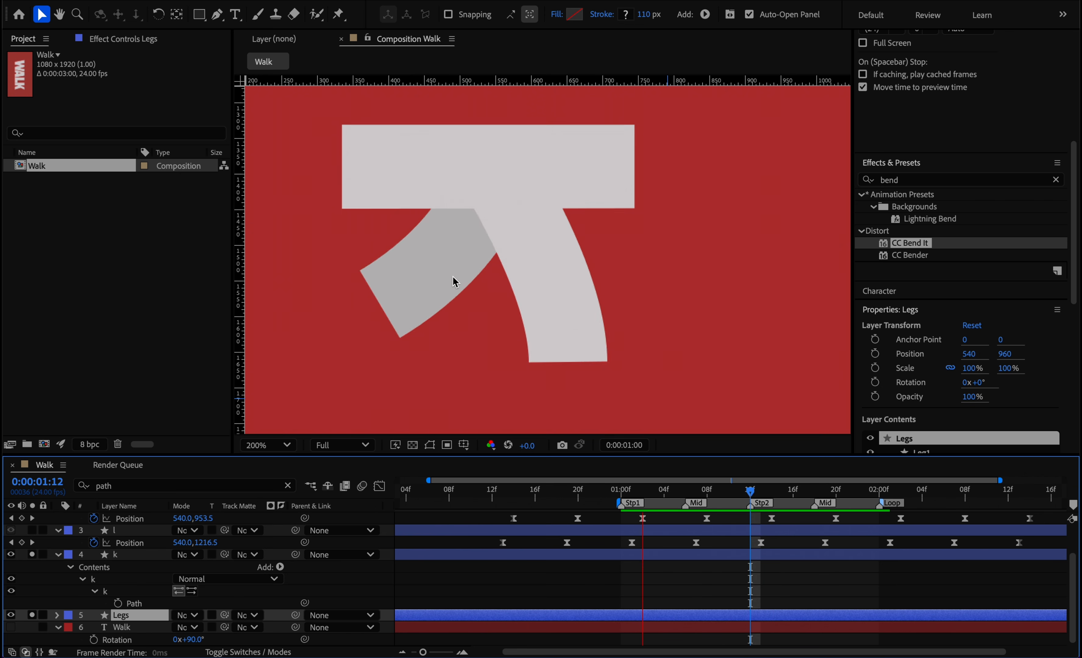
{"action": "key", "text": "space"}
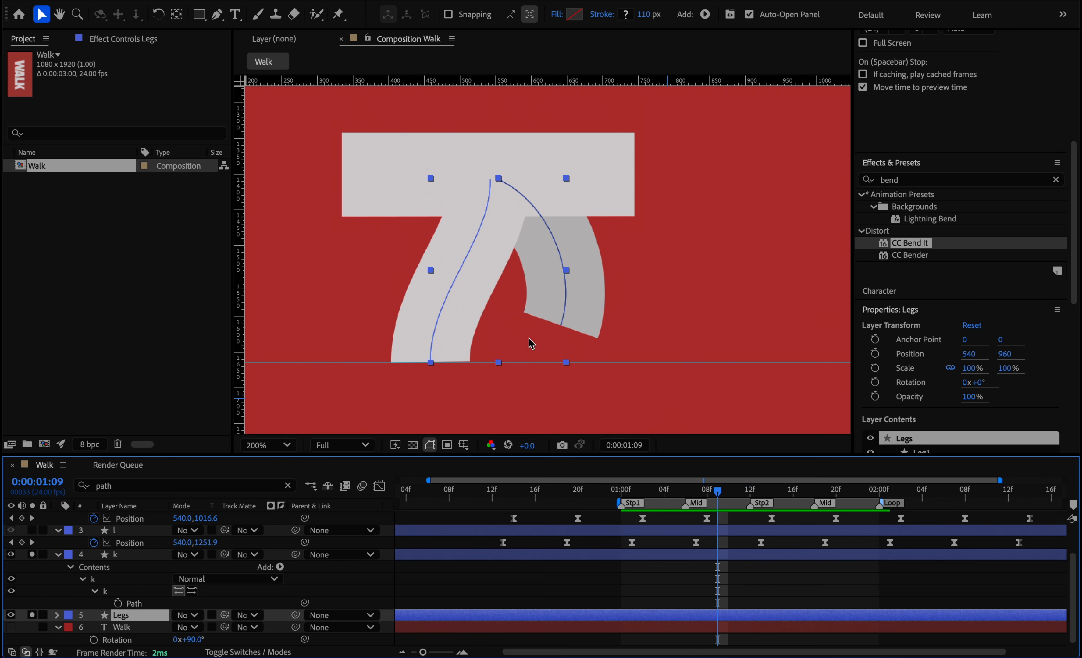
At 0:00:01:00, set the k layer's Rotation to 94° and enable Rotation keyframing.
{"action": "key", "text": "comma"}
{"action": "left_click_drag", "start_coordinate": [718, 492], "coordinate": [621, 489]}
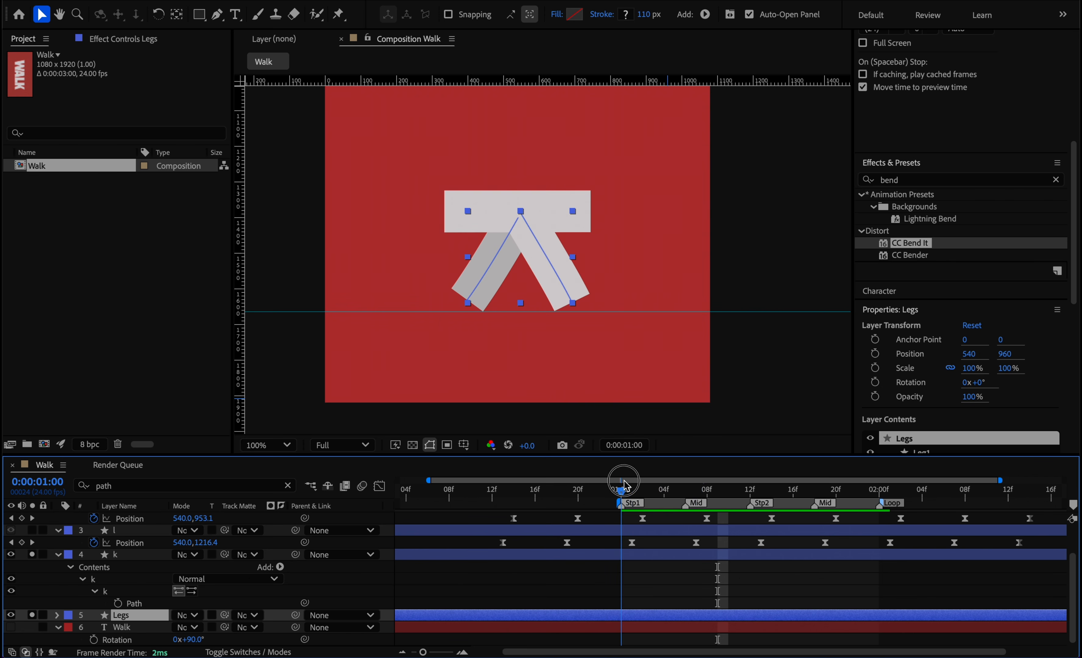
{"action": "left_click", "coordinate": [124, 555]}
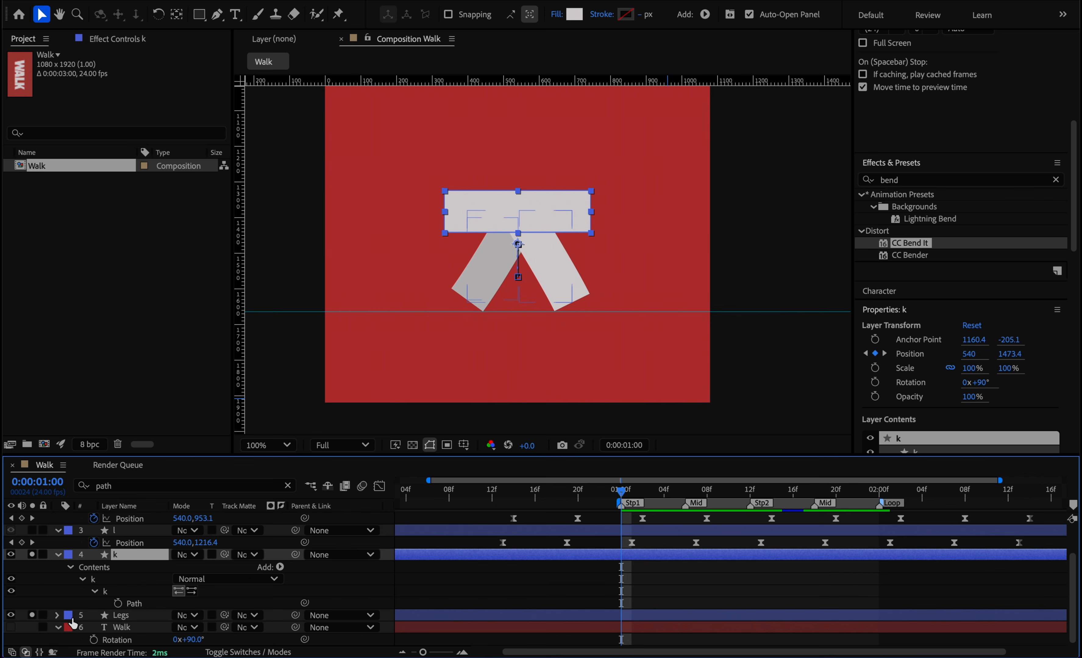
{"action": "key", "text": "r"}
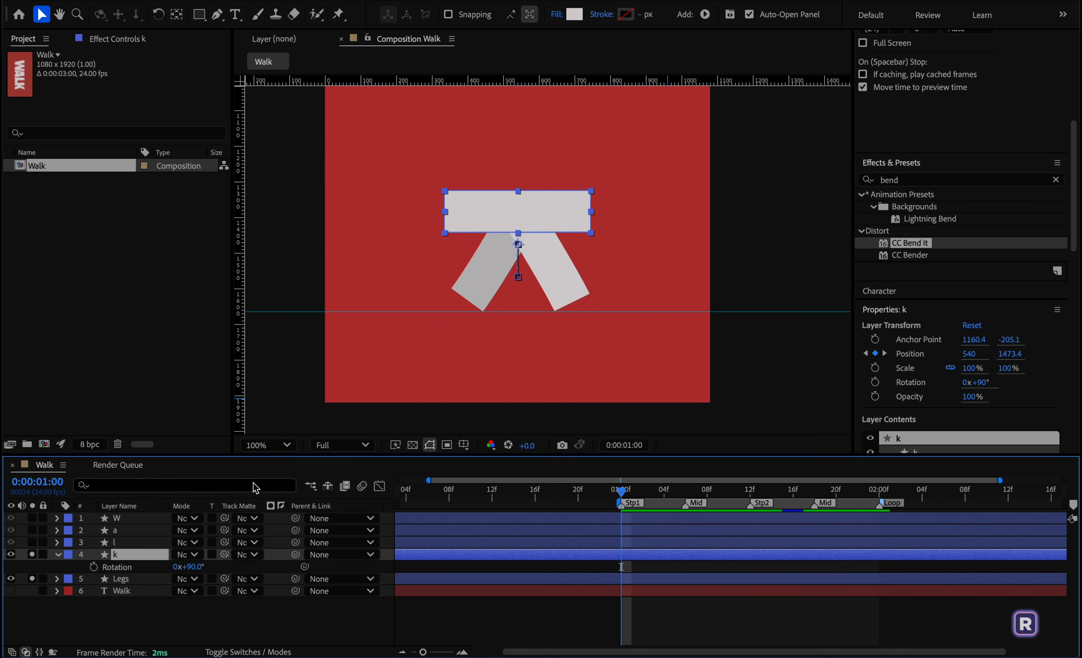
{"action": "left_click", "coordinate": [198, 569]}
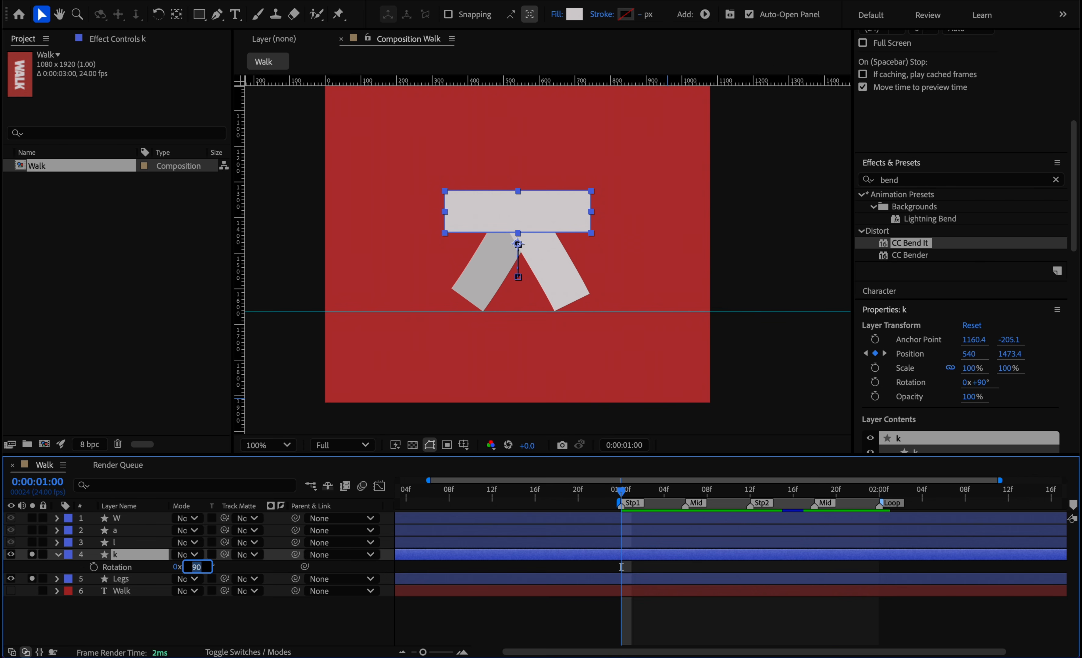
{"action": "key", "text": "Up"}
{"action": "key", "text": "Up"}
{"action": "key", "text": "Up"}
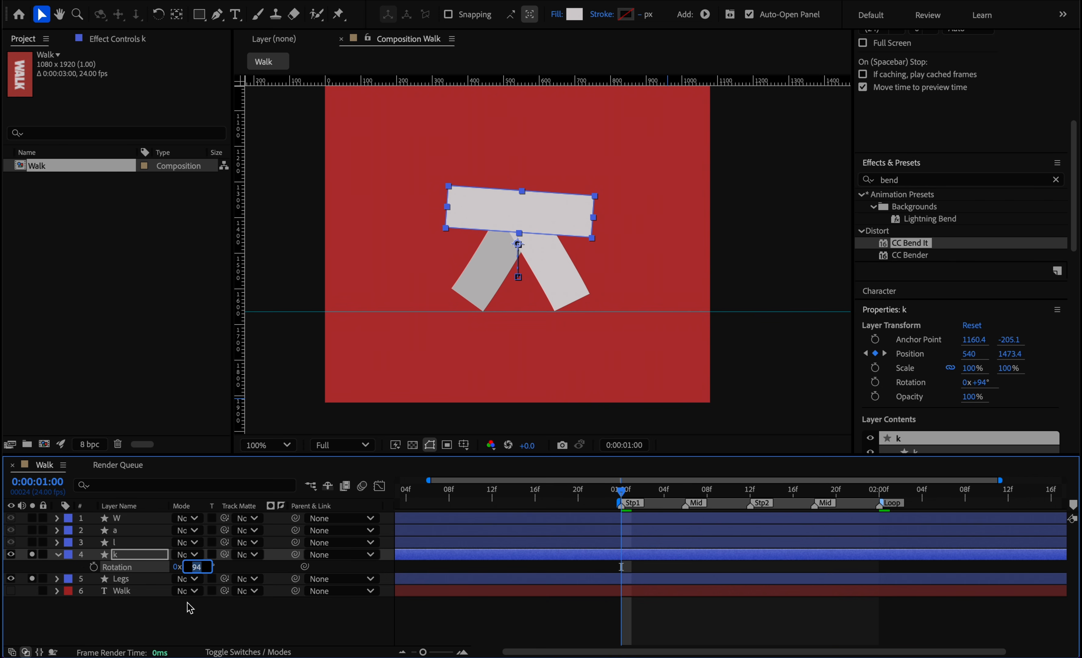
{"action": "left_click", "coordinate": [94, 568]}
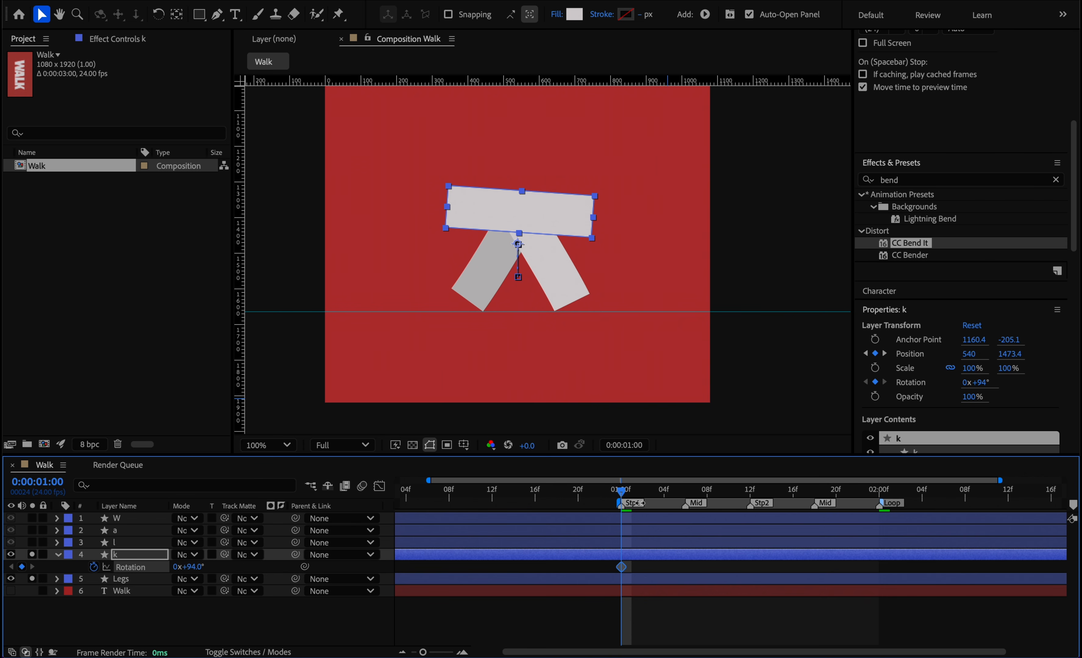
At the Stp2 marker, 0:00:01:12, set the k layer's Rotation to 86°.
{"action": "left_click_drag", "start_coordinate": [622, 494], "coordinate": [750, 493]}
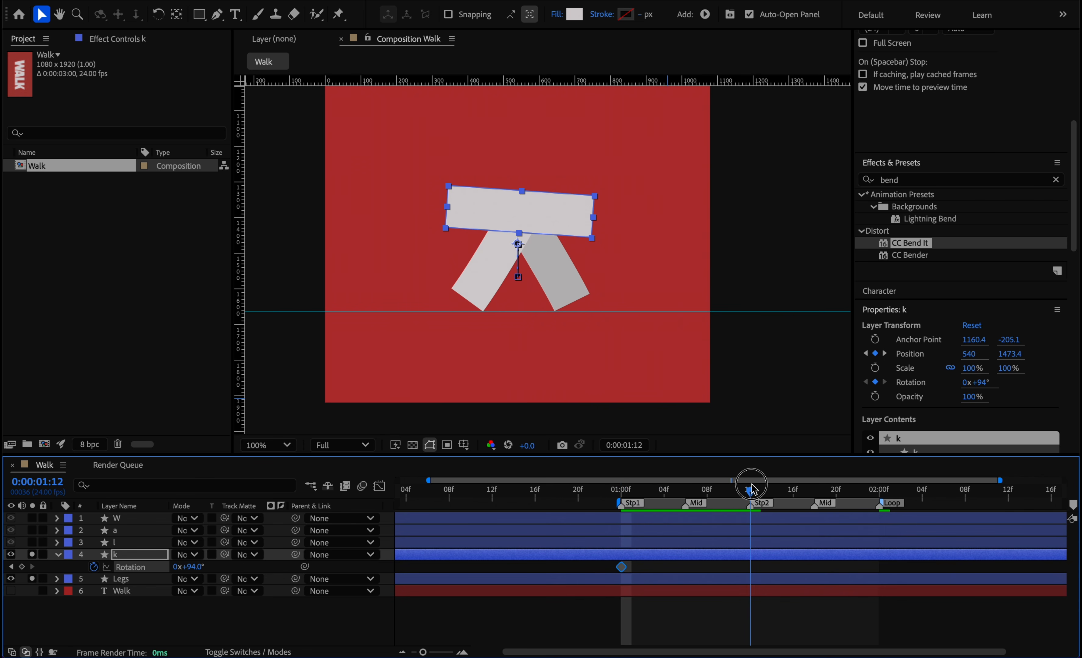
{"action": "left_click", "coordinate": [192, 568]}
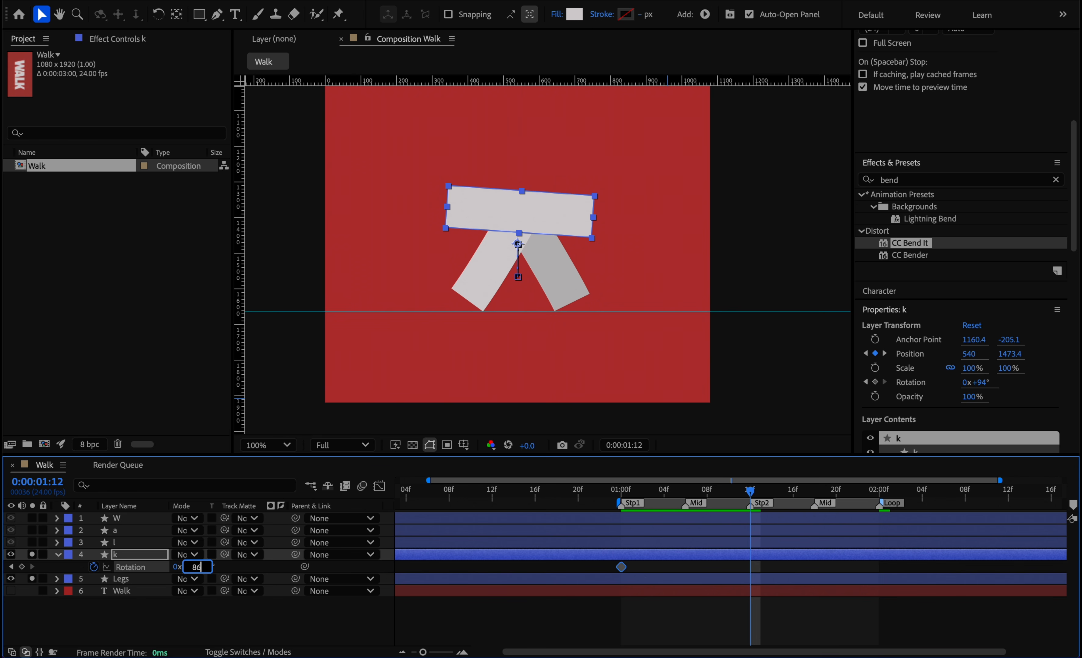
{"action": "key", "text": "Return"}
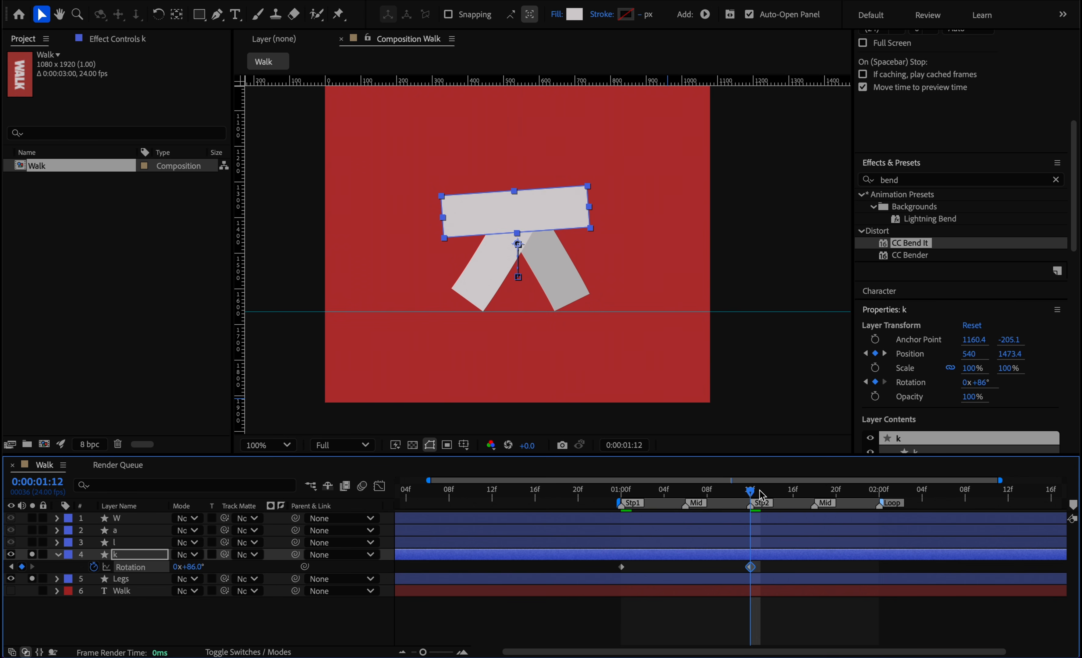
Copy the k layer's first Rotation keyframe to the Loop marker at 0:00:02:00 and select all its Rotation keyframes.
{"action": "left_click_drag", "start_coordinate": [755, 494], "coordinate": [880, 498]}
{"action": "left_click", "coordinate": [621, 567]}
{"action": "key", "text": "ctrl+c"}
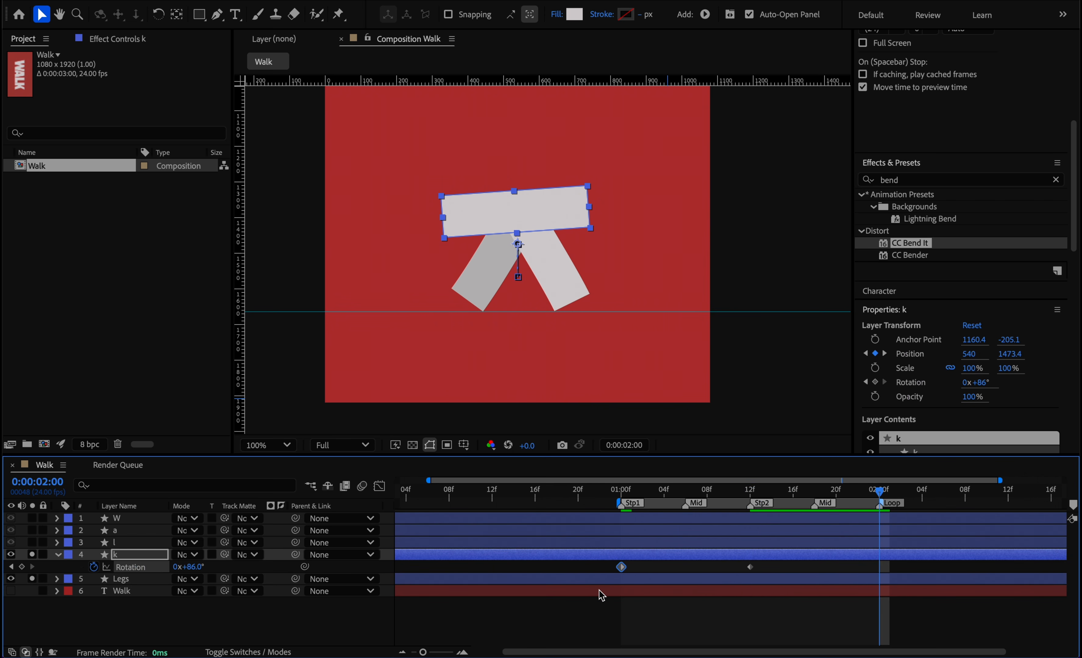
{"action": "key", "text": "ctrl+v"}
{"action": "left_click_drag", "start_coordinate": [901, 562], "coordinate": [577, 615]}
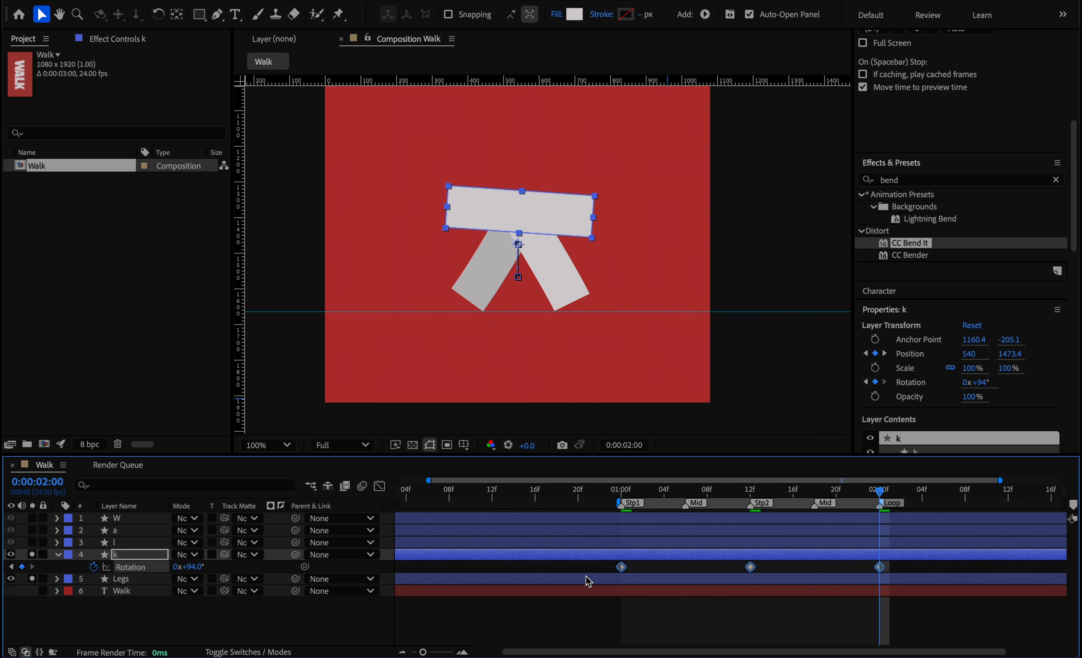
Apply Easy Ease to the k layer's Rotation keyframes and lengthen their speed-graph handles for a stronger ease.
{"action": "key", "text": "F9"}
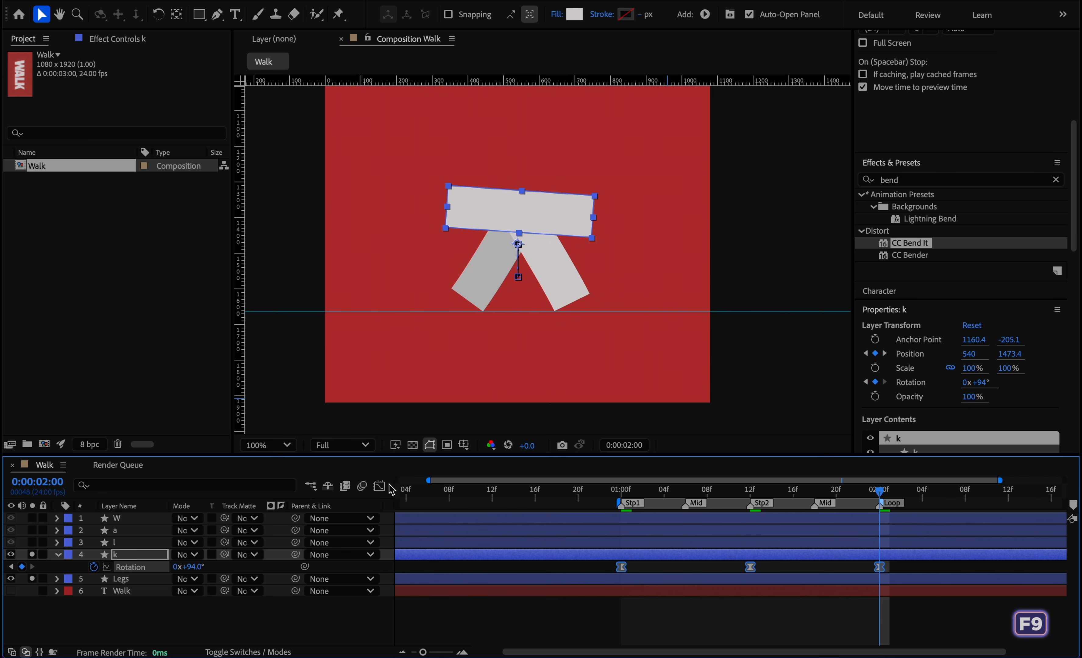
{"action": "left_click", "coordinate": [379, 487]}
{"action": "left_click_drag", "start_coordinate": [932, 539], "coordinate": [554, 637]}
{"action": "left_click_drag", "start_coordinate": [649, 569], "coordinate": [653, 572]}
{"action": "left_click_drag", "start_coordinate": [655, 574], "coordinate": [659, 573]}
{"action": "left_click_drag", "start_coordinate": [730, 572], "coordinate": [716, 570]}
{"action": "left_click", "coordinate": [379, 485]}
Turn off layer soloing so all the letters show, and preview the complete walk cycle.
{"action": "key", "text": "space"}
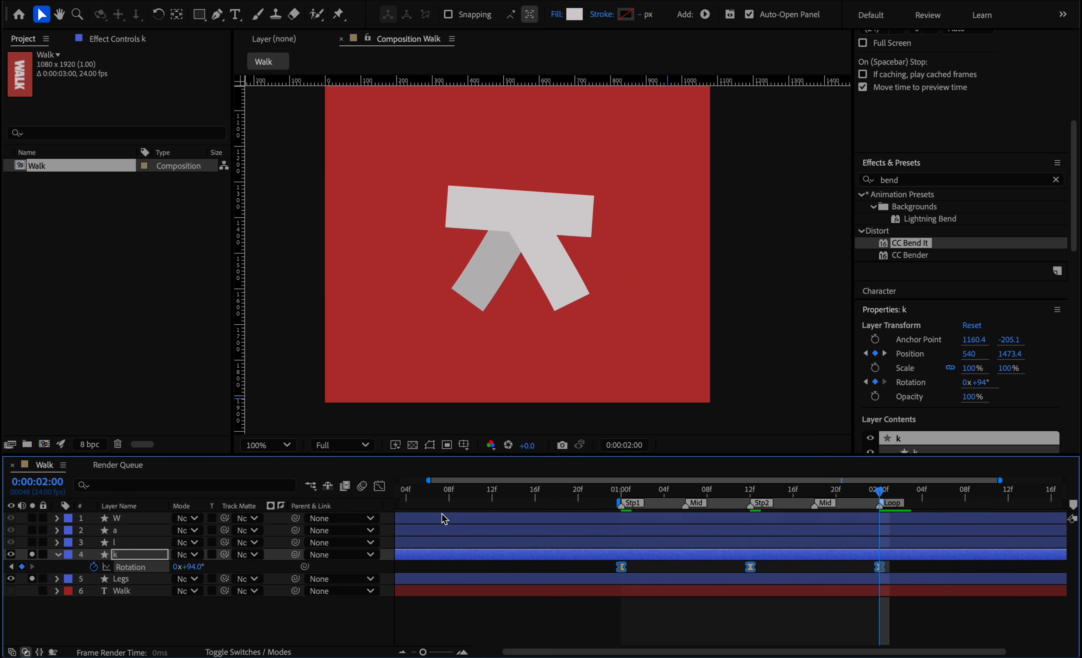
{"action": "left_click_drag", "start_coordinate": [759, 491], "coordinate": [723, 490]}
{"action": "key", "text": "space"}
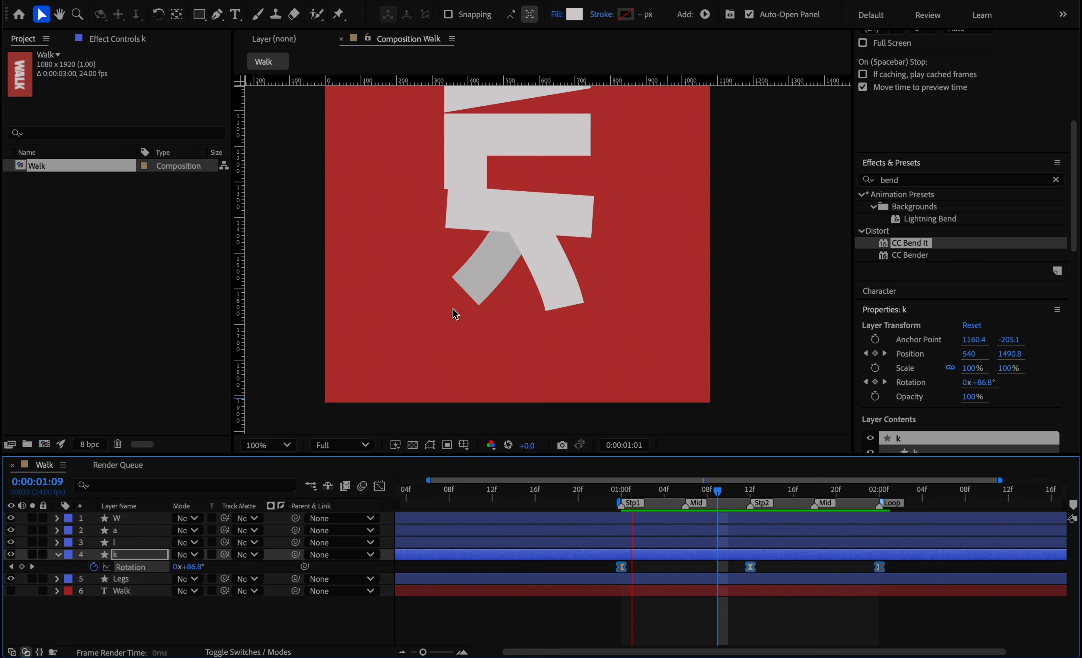
{"action": "scroll", "coordinate": [452, 311], "scroll_direction": "down", "scroll_amount": 2}
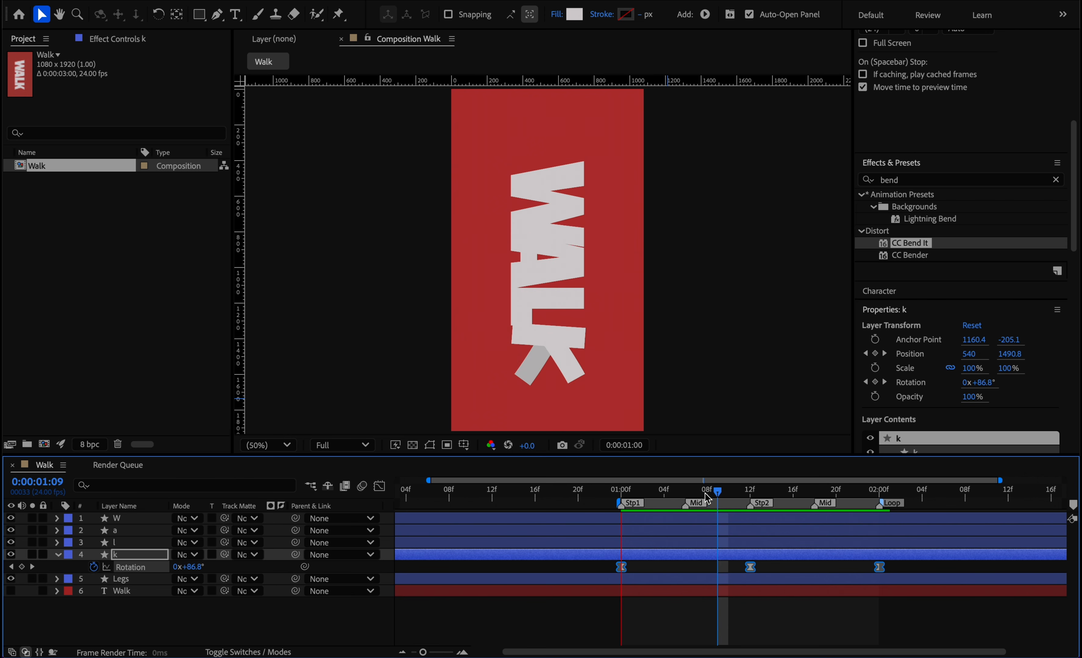
{"action": "left_click", "coordinate": [744, 490]}
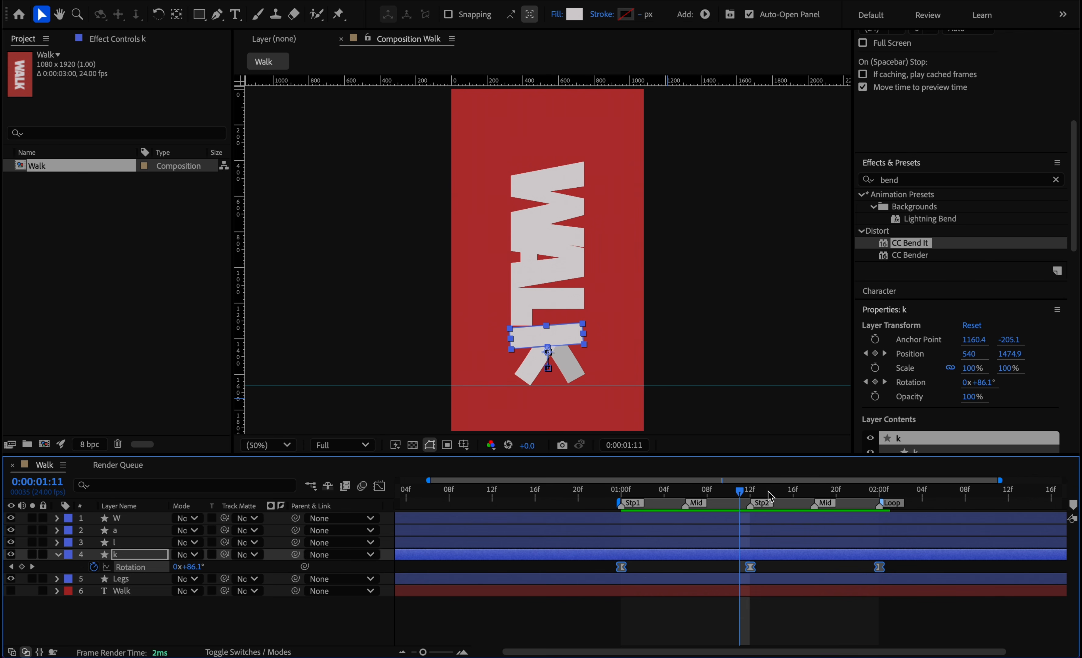
Pre-compose the W, a, l, k and Legs layers into a new composition named Walk, moving all attributes.
{"action": "left_click", "coordinate": [56, 555]}
{"action": "left_click", "coordinate": [128, 567]}
{"action": "left_click", "coordinate": [127, 520], "text": "shift"}
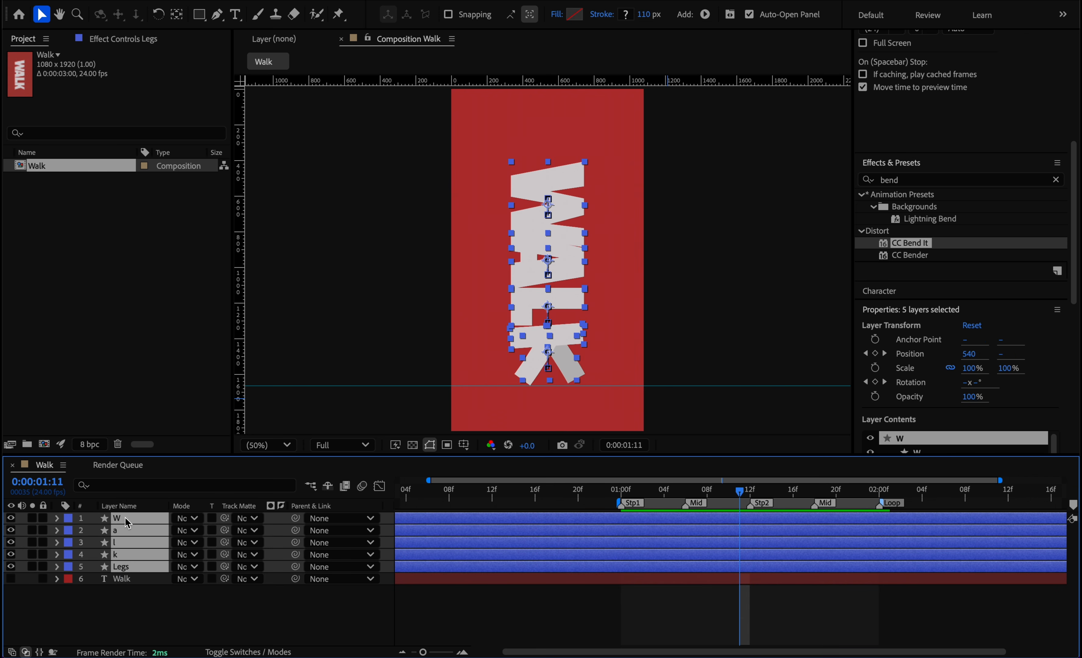
{"action": "right_click", "coordinate": [148, 537]}
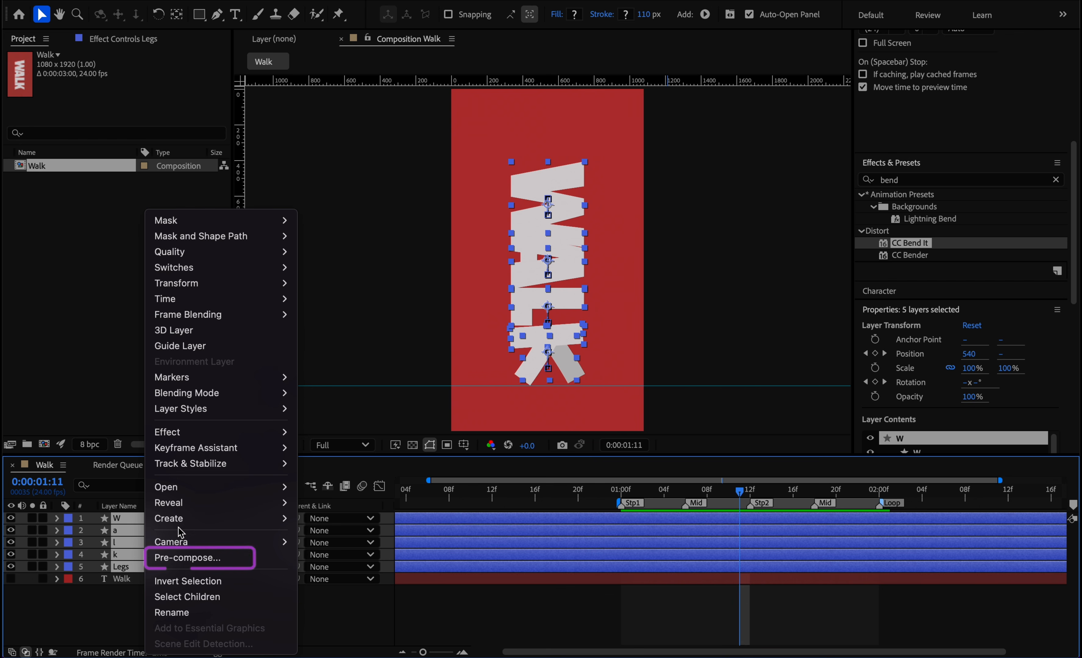
{"action": "left_click", "coordinate": [185, 559]}
{"action": "type", "text": "Walk"}
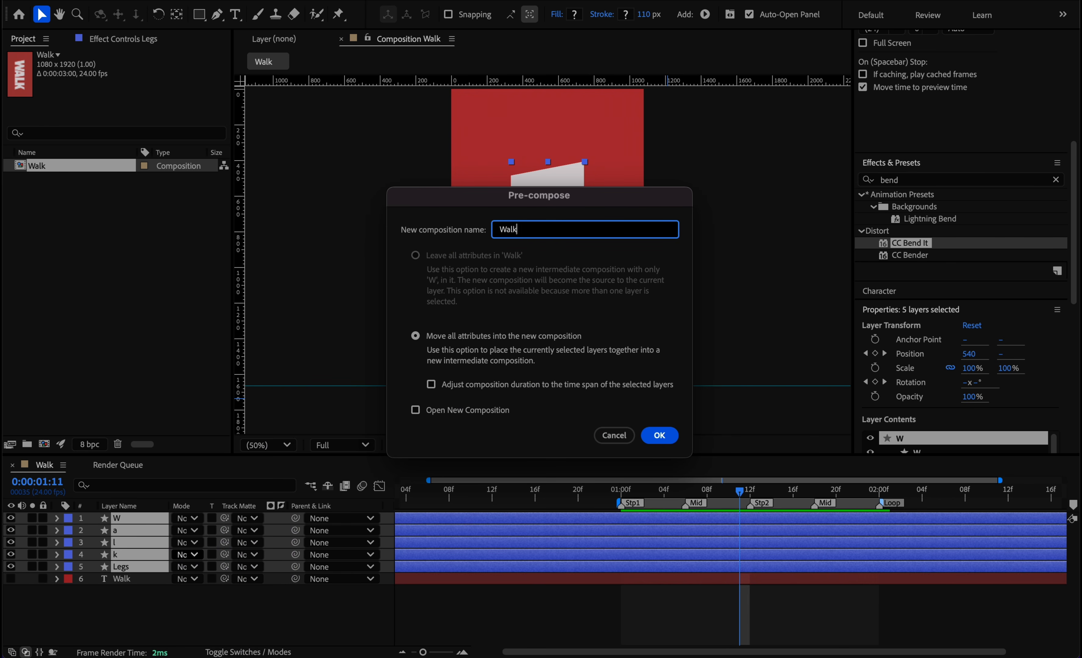
{"action": "key", "text": "Return"}
Go to 0:00:01:00 and apply the CC Bend It effect to the Walk pre-composition.
{"action": "left_click_drag", "start_coordinate": [741, 494], "coordinate": [621, 493]}
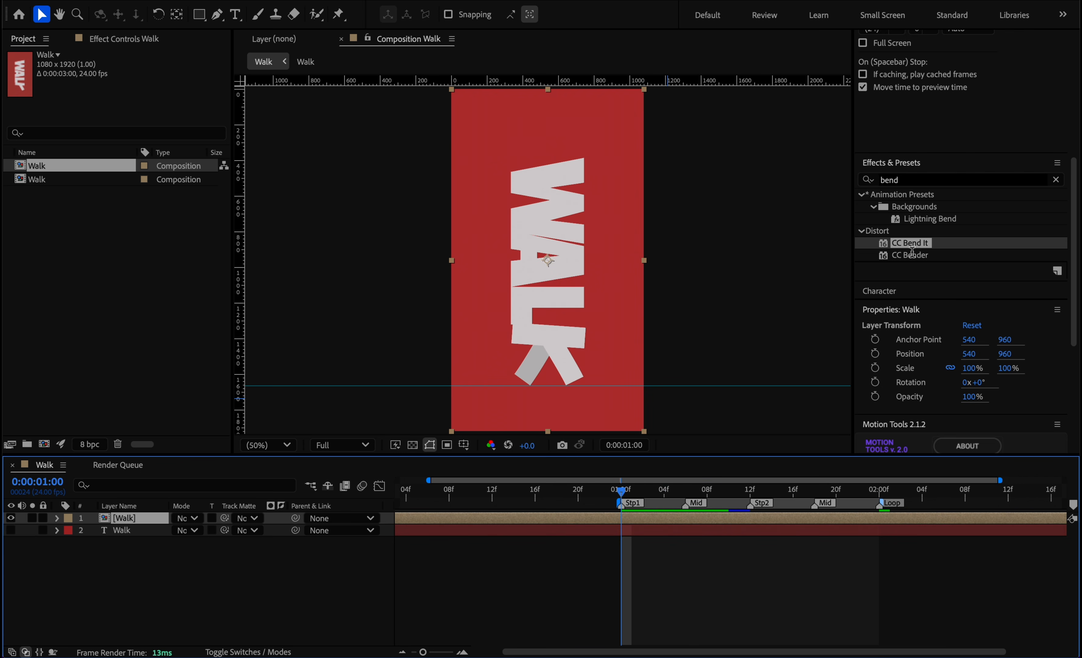
{"action": "double_click", "coordinate": [904, 184]}
{"action": "type", "text": "ben"}
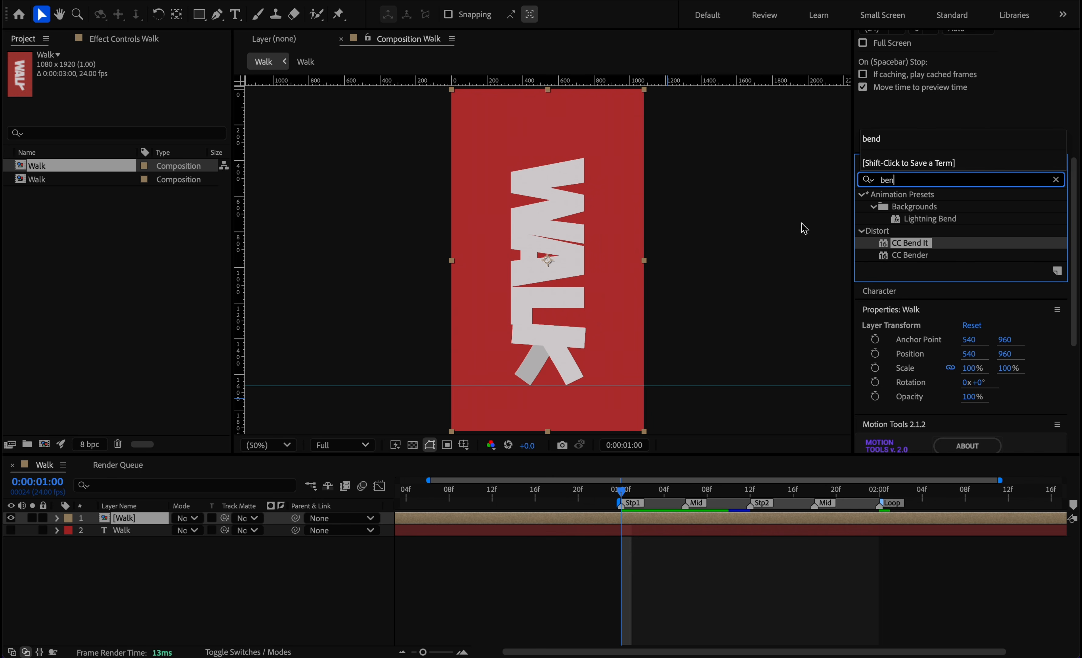
{"action": "left_click_drag", "start_coordinate": [900, 244], "coordinate": [651, 520]}
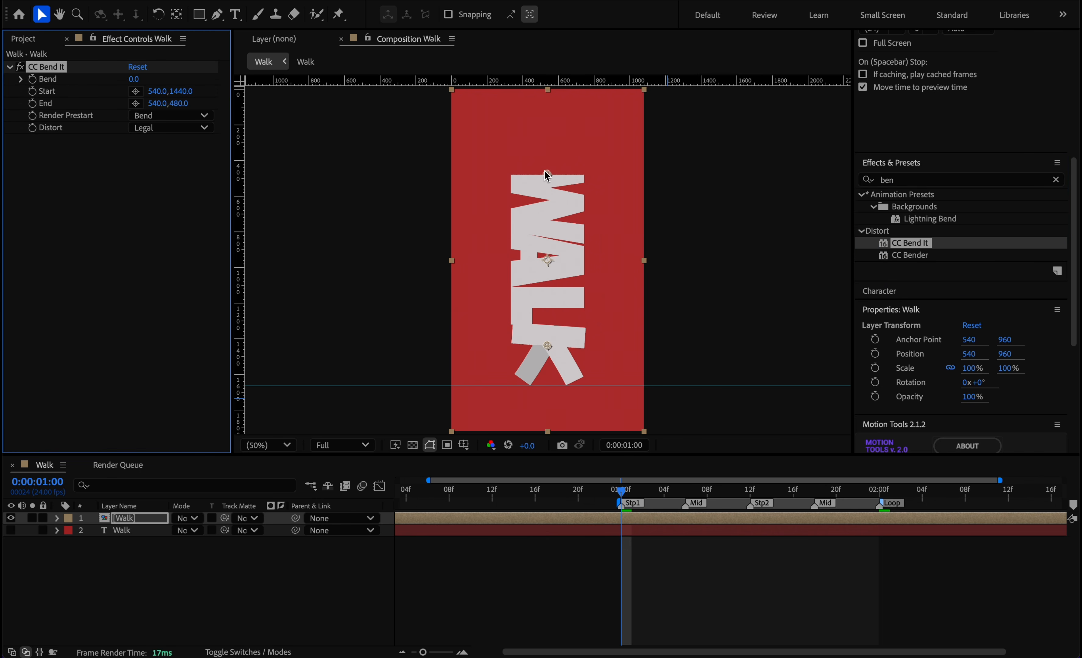
Place CC Bend It's End point at about 540, 264 and Start point at about 544, 1304, and try a Bend of -10.
{"action": "left_click_drag", "start_coordinate": [548, 177], "coordinate": [549, 140]}
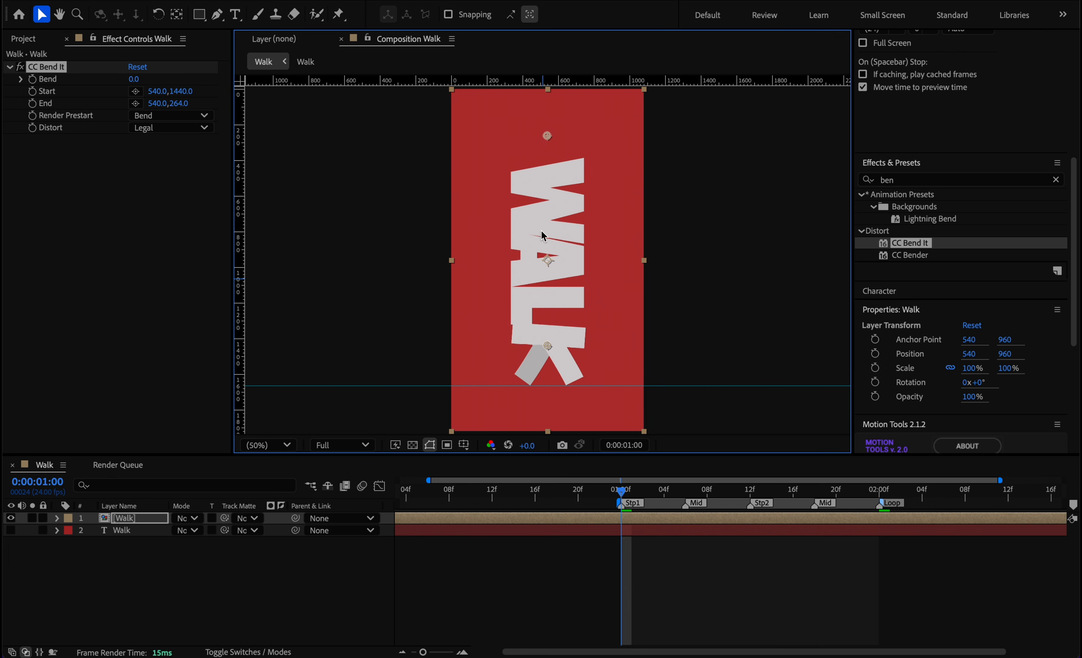
{"action": "left_click_drag", "start_coordinate": [550, 345], "coordinate": [548, 322]}
{"action": "key", "text": "ctrl+z"}
{"action": "left_click_drag", "start_coordinate": [148, 80], "coordinate": [128, 83]}
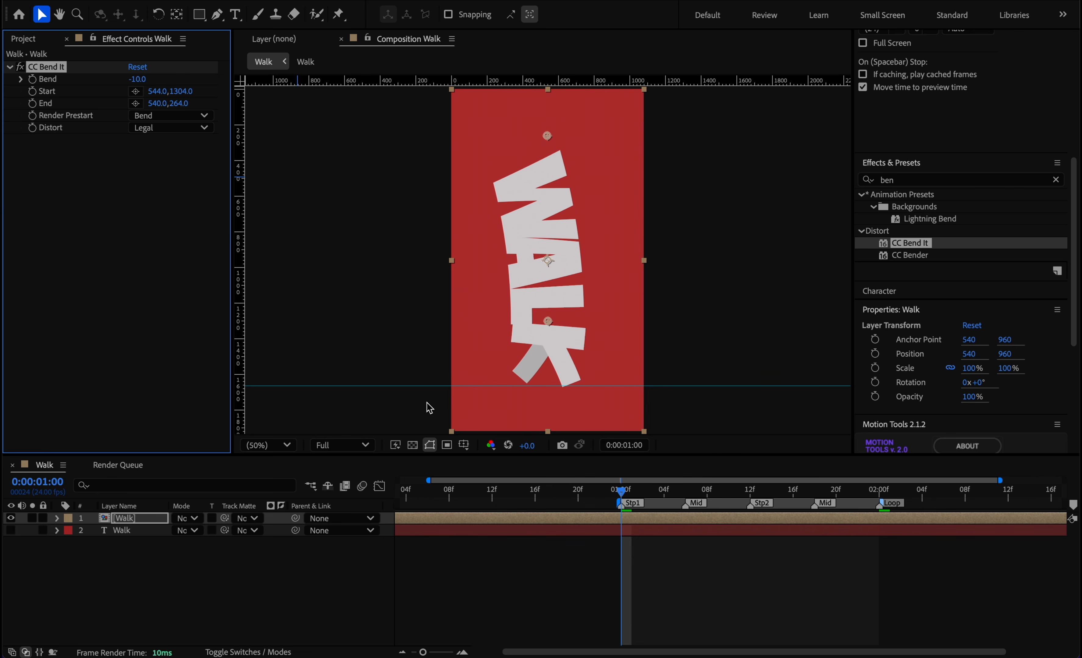
{"action": "key", "text": "ctrl+z"}
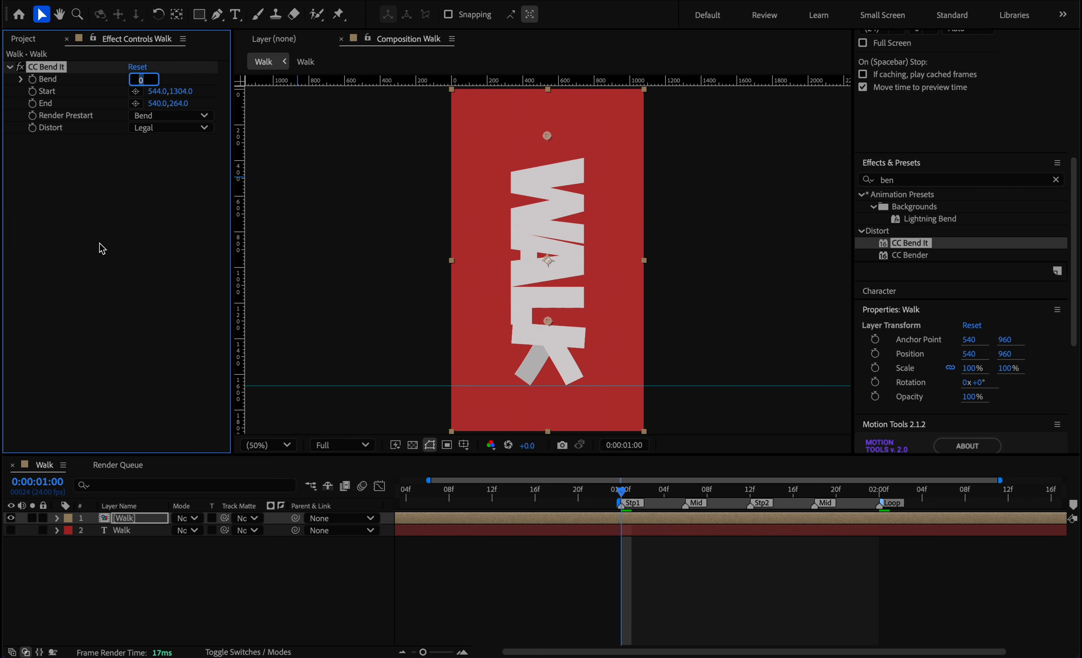
At 0:00:01:00, set CC Bend It's Bend to -4, enable its keyframing, and reveal the keyframe in the timeline.
{"action": "key", "text": "Down"}
{"action": "key", "text": "Down"}
{"action": "key", "text": "Down"}
{"action": "key", "text": "Down"}
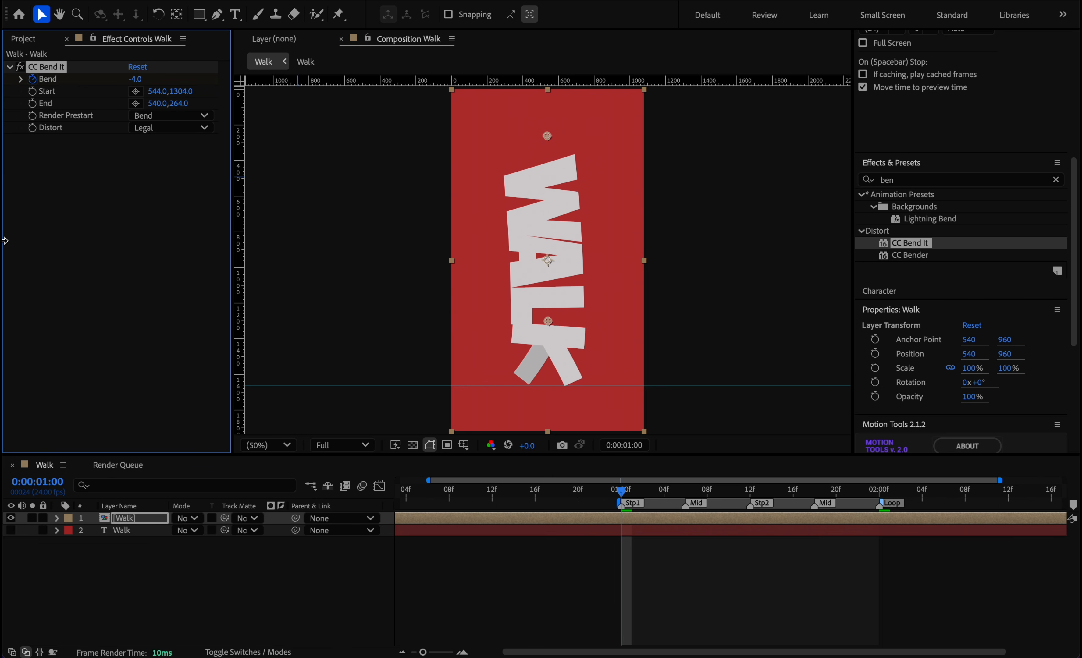
{"action": "key", "text": "u"}
At the Stp2 marker, 0:00:01:12, set CC Bend It's Bend to 4.
{"action": "left_click_drag", "start_coordinate": [621, 490], "coordinate": [750, 491]}
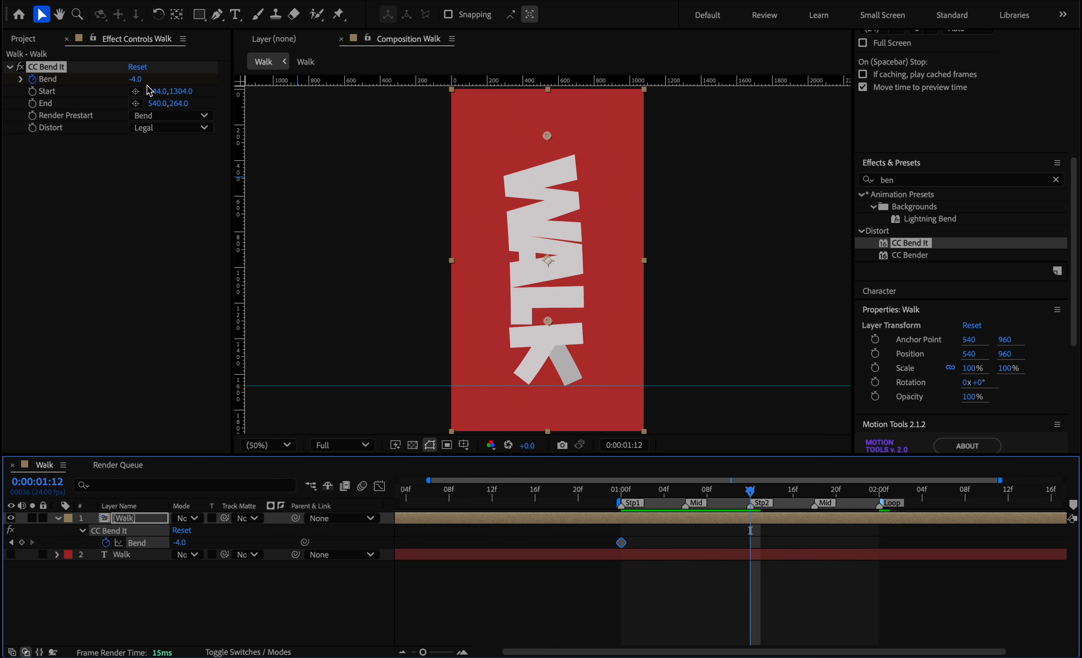
{"action": "left_click", "coordinate": [136, 79]}
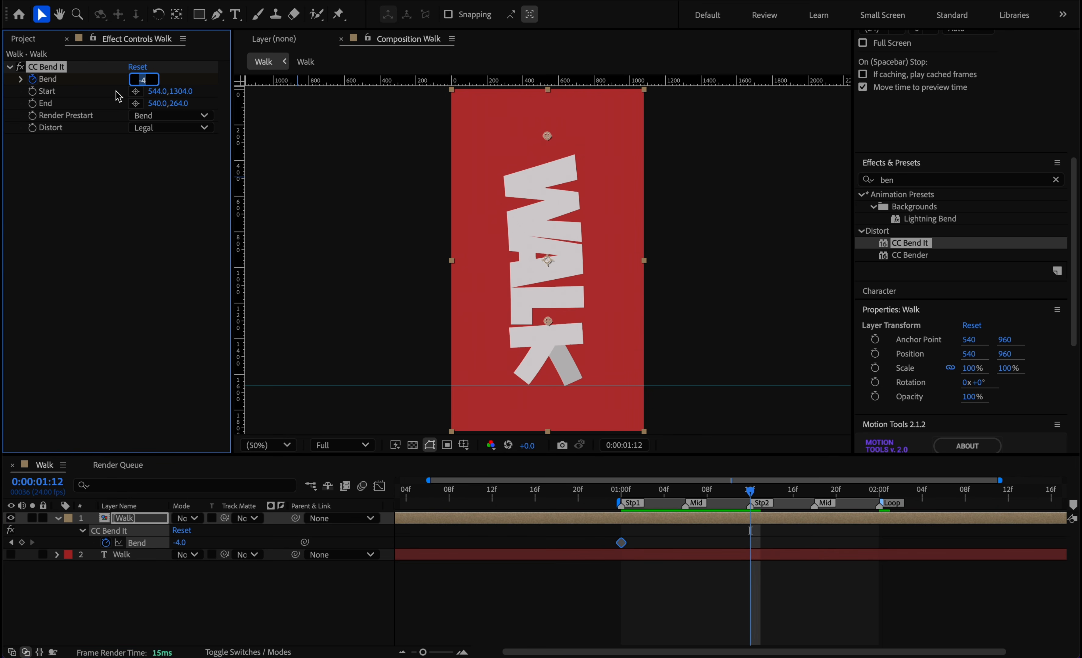
{"action": "type", "text": "4"}
{"action": "key", "text": "Return"}
Copy the first Bend keyframe to the Loop marker at 0:00:02:00 and apply Easy Ease to all three Bend keyframes.
{"action": "left_click_drag", "start_coordinate": [754, 492], "coordinate": [883, 472]}
{"action": "left_click_drag", "start_coordinate": [635, 537], "coordinate": [611, 548]}
{"action": "key", "text": "super+c"}
{"action": "key", "text": "super+v"}
{"action": "left_click_drag", "start_coordinate": [900, 531], "coordinate": [595, 570]}
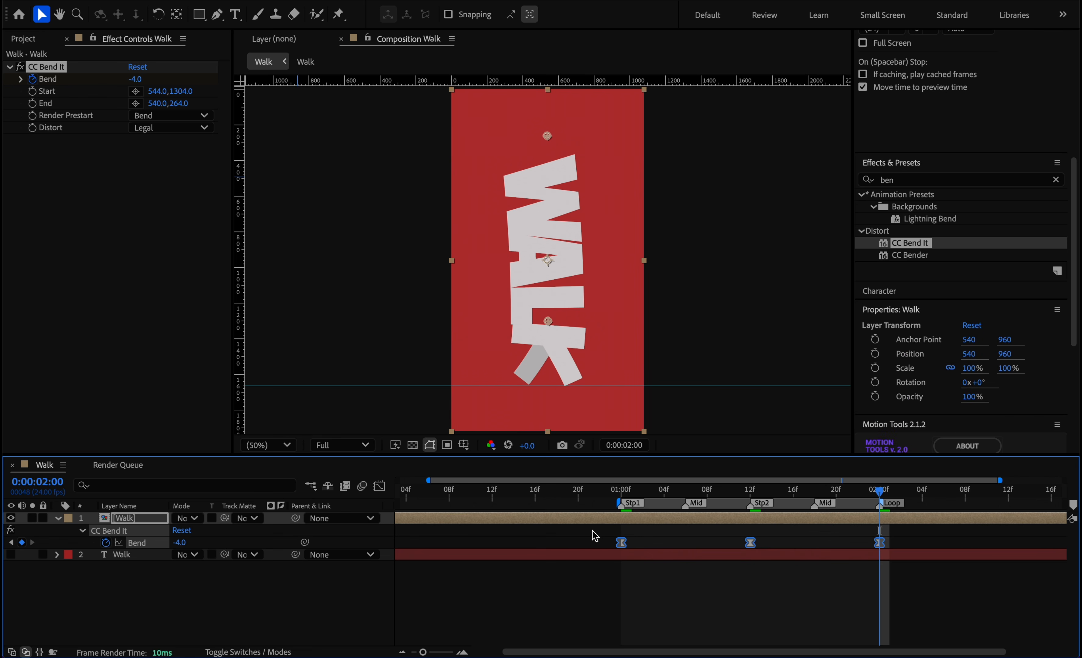
Lengthen the Bend keyframes' easing handles in the speed graph and preview the bending walk.
{"action": "left_click", "coordinate": [380, 486]}
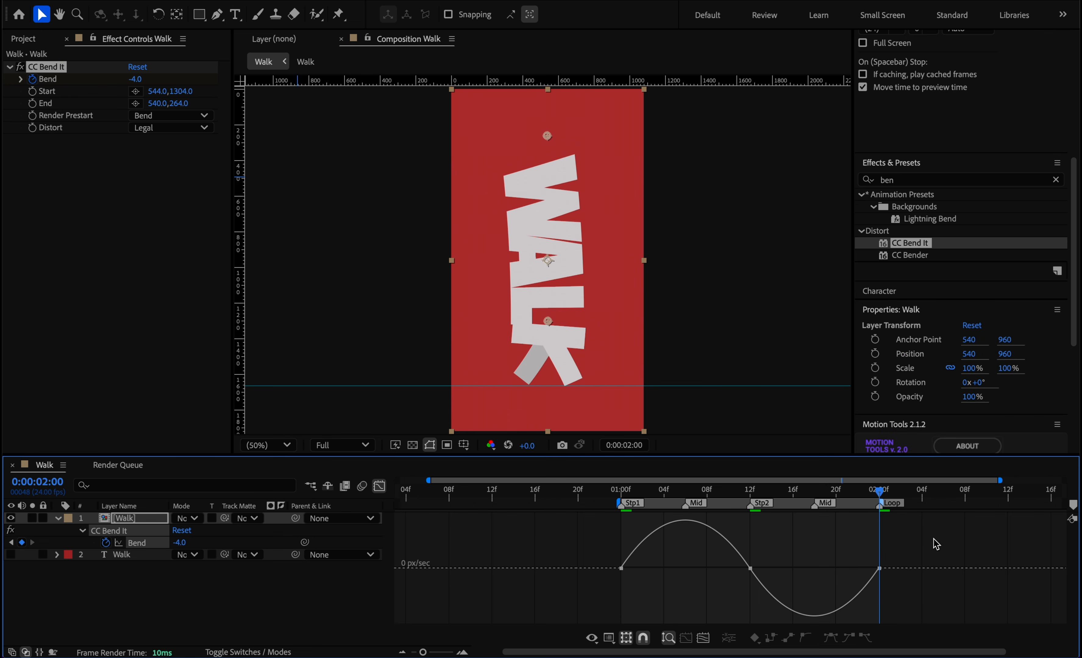
{"action": "left_click_drag", "start_coordinate": [936, 545], "coordinate": [555, 614]}
{"action": "left_click_drag", "start_coordinate": [642, 569], "coordinate": [654, 570]}
{"action": "left_click_drag", "start_coordinate": [738, 571], "coordinate": [716, 573]}
{"action": "key", "text": "ctrl+z"}
{"action": "left_click", "coordinate": [753, 507]}
{"action": "key", "text": "space"}
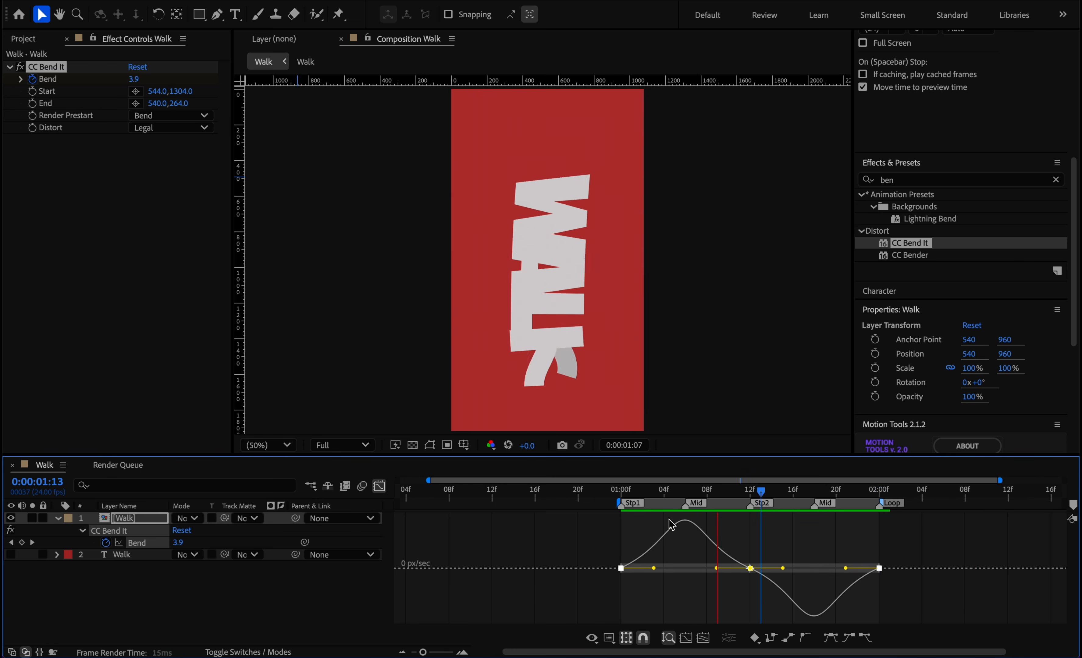
{"action": "key", "text": "shift+F3"}
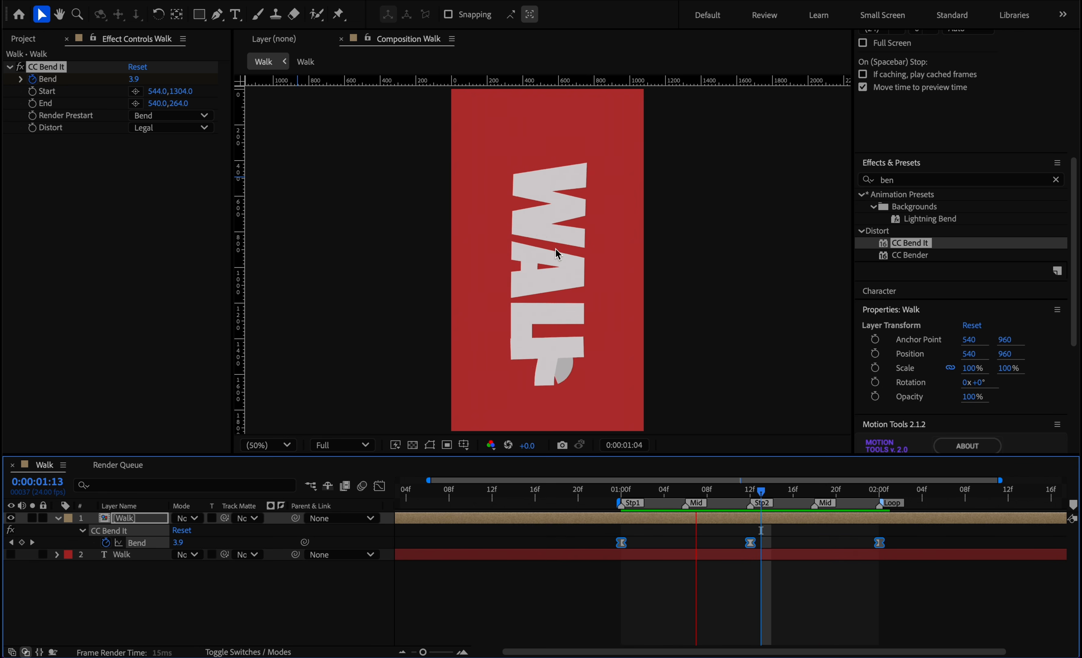
Duplicate the Bend keyframes from 0:00:02:00 onward and shift the whole set earlier to start at 0:00:00:00.
{"action": "left_click_drag", "start_coordinate": [745, 496], "coordinate": [622, 503]}
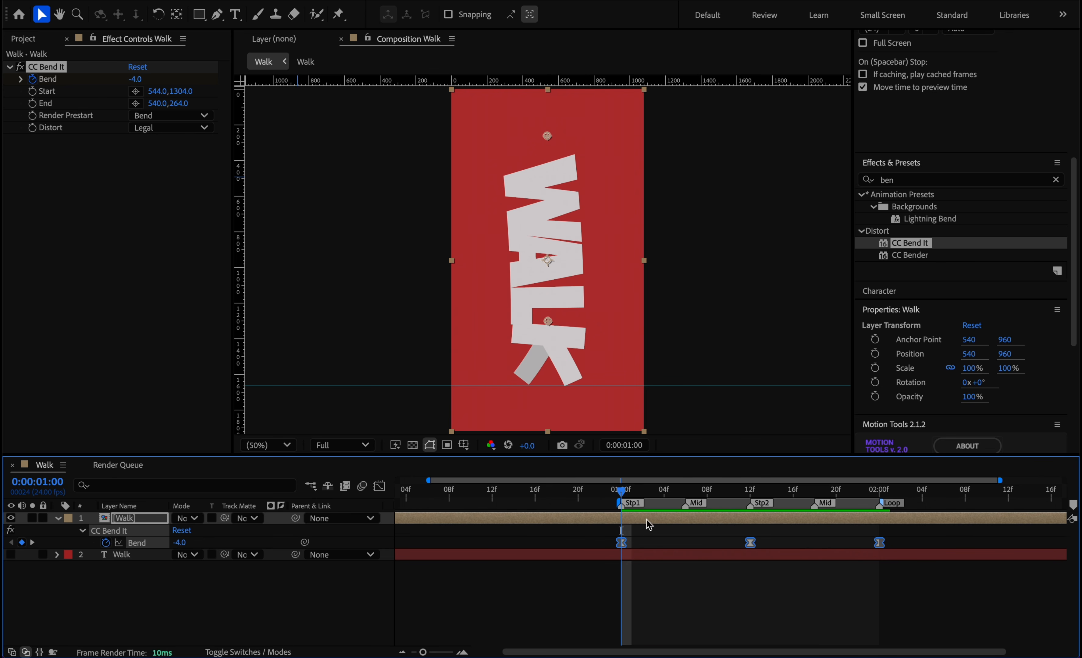
{"action": "left_click_drag", "start_coordinate": [627, 496], "coordinate": [880, 526]}
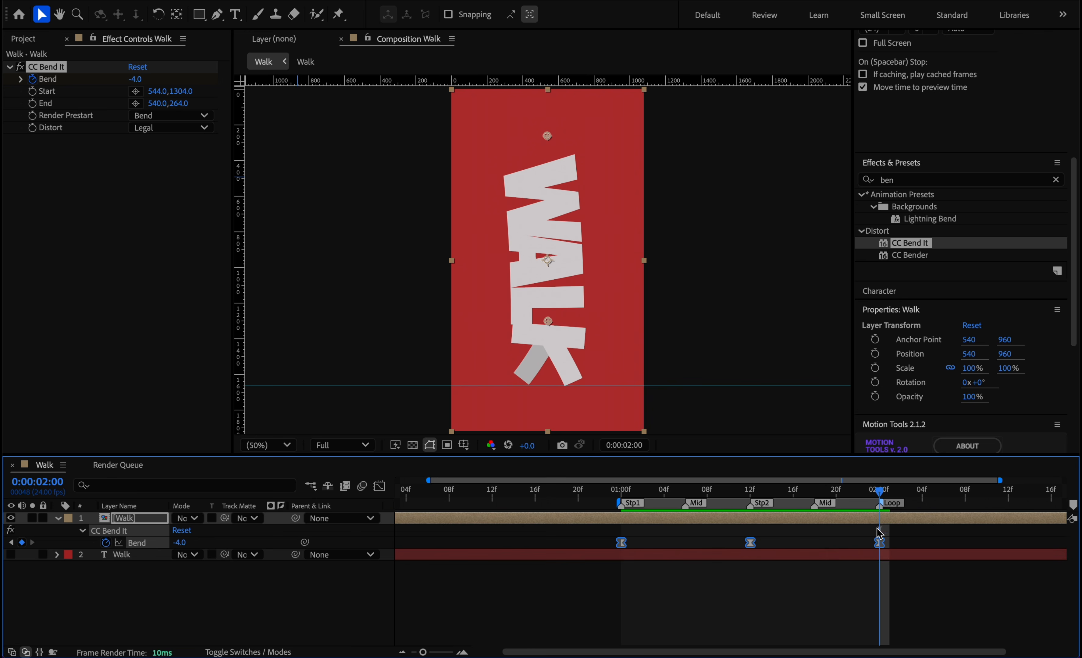
{"action": "key", "text": "minus"}
{"action": "key", "text": "minus"}
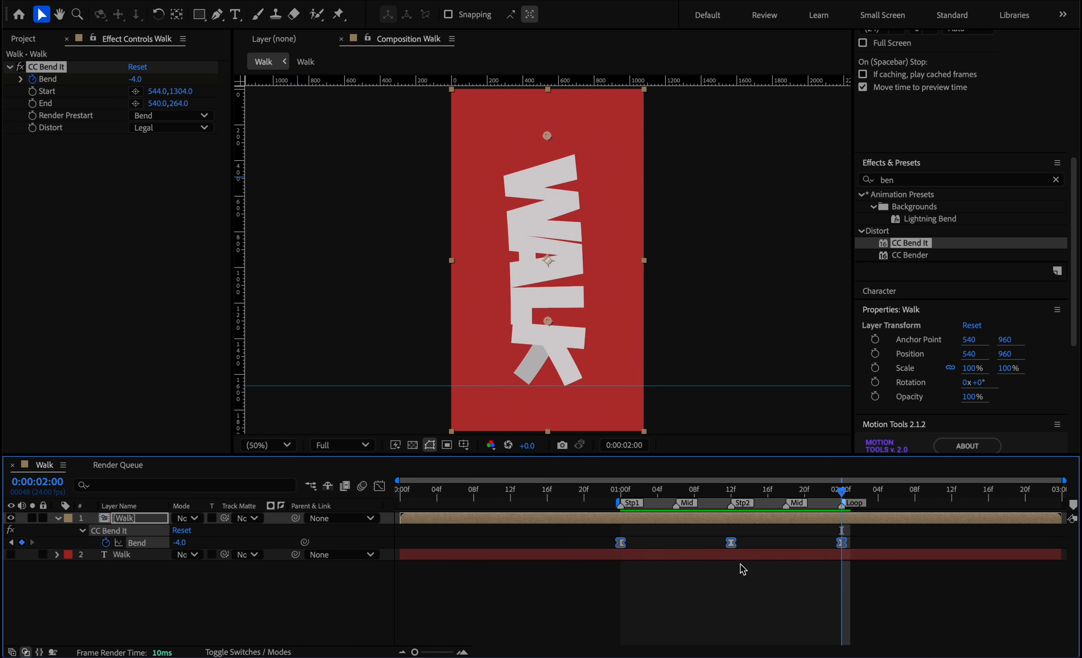
{"action": "left_click_drag", "start_coordinate": [880, 524], "coordinate": [580, 583]}
{"action": "key", "text": "ctrl+c"}
{"action": "key", "text": "ctrl+v"}
{"action": "left_click", "coordinate": [157, 543]}
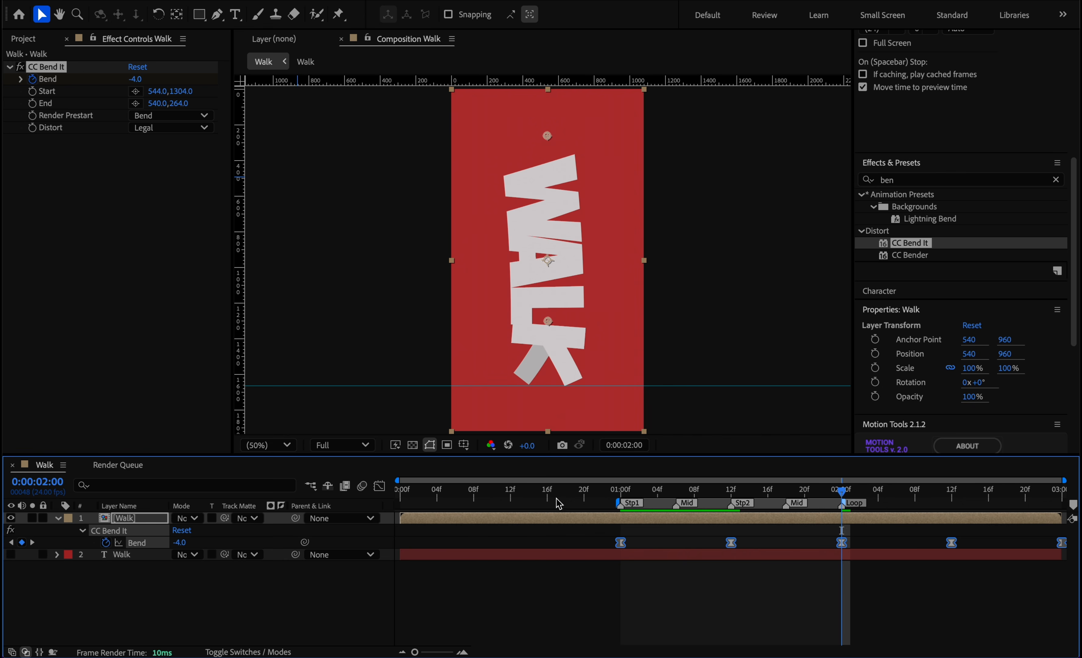
{"action": "left_click_drag", "start_coordinate": [953, 543], "coordinate": [731, 569]}
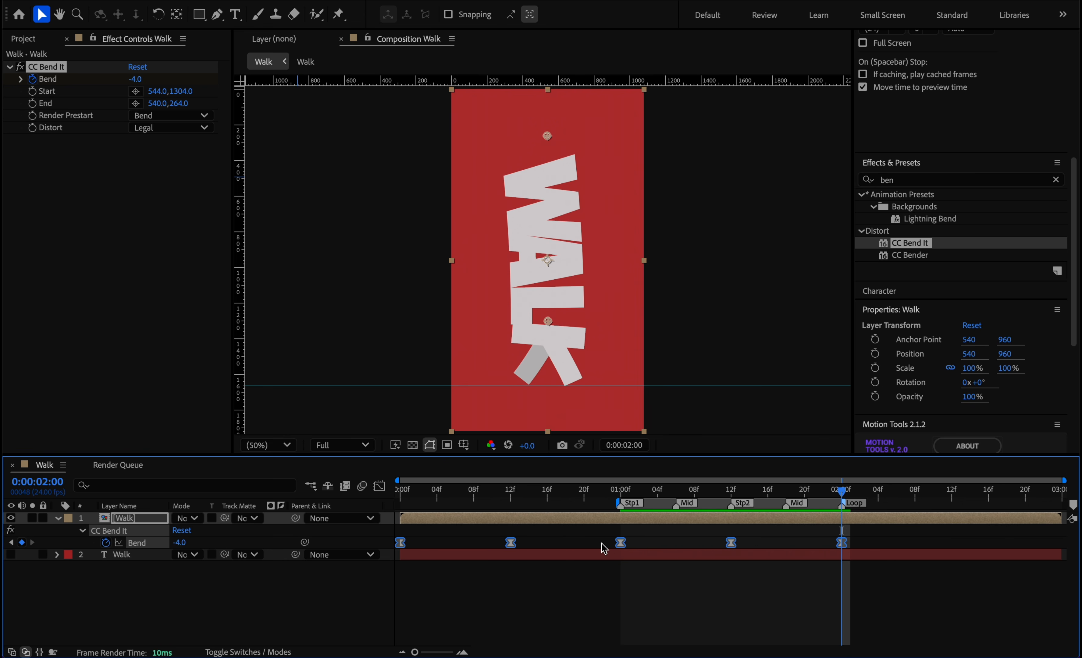
Even out the incoming easing handle of the Bend keyframe at 0:00:01:00 in the speed graph.
{"action": "left_click", "coordinate": [379, 486]}
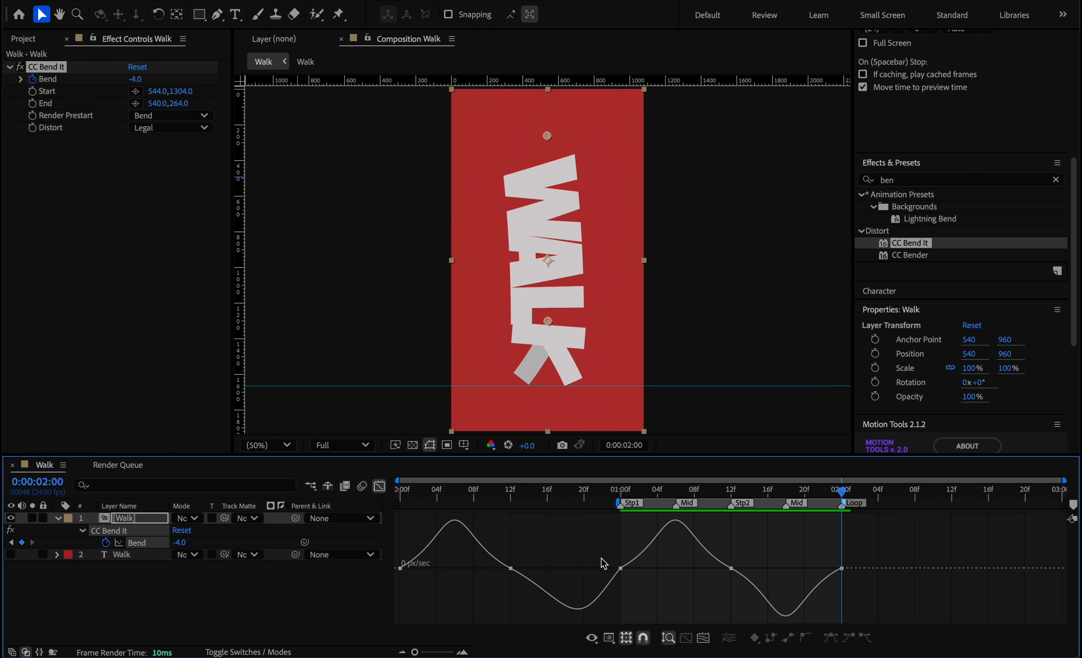
{"action": "left_click_drag", "start_coordinate": [604, 573], "coordinate": [593, 569]}
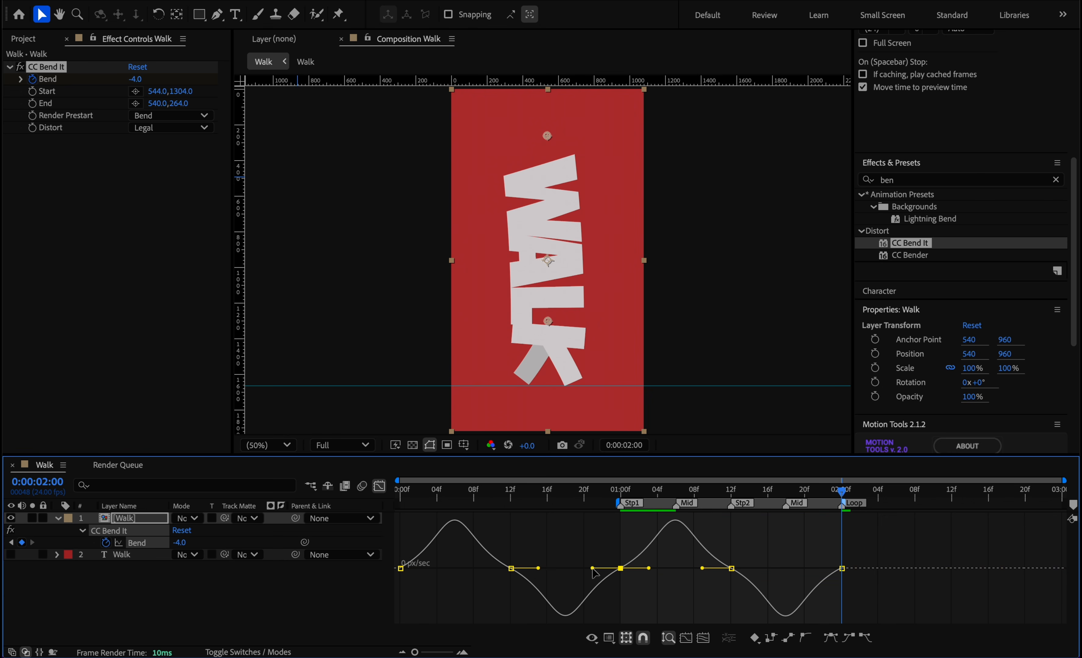
{"action": "left_click", "coordinate": [404, 493]}
{"action": "left_click", "coordinate": [379, 486]}
Offset all the Bend keyframes 3 frames later and preview the looping walk.
{"action": "left_click_drag", "start_coordinate": [885, 533], "coordinate": [347, 637]}
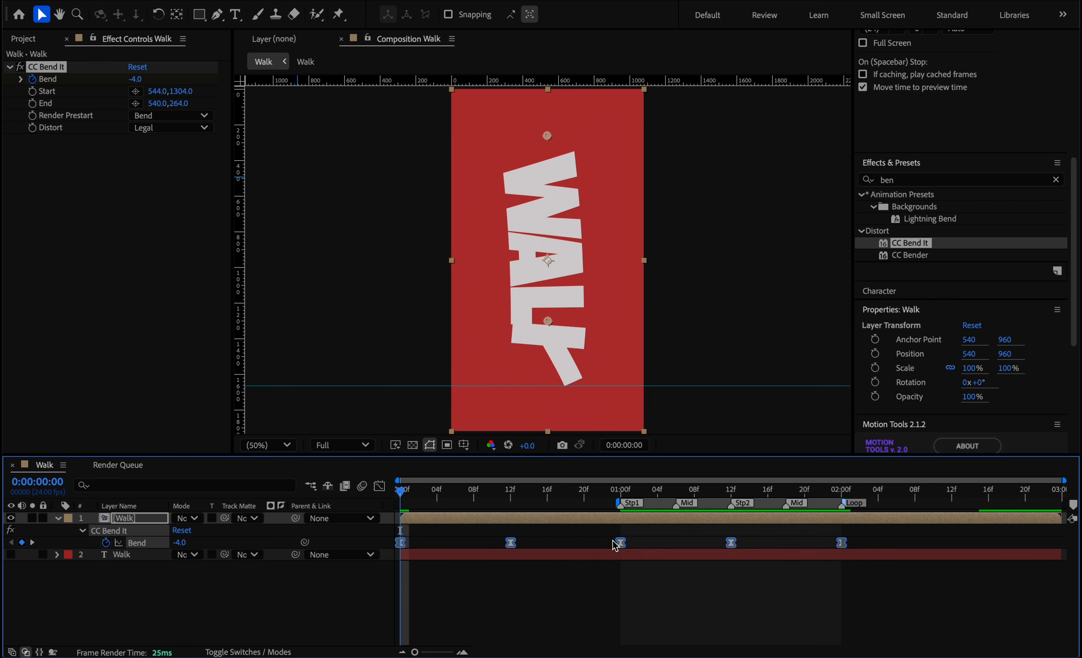
{"action": "left_click_drag", "start_coordinate": [628, 550], "coordinate": [649, 552]}
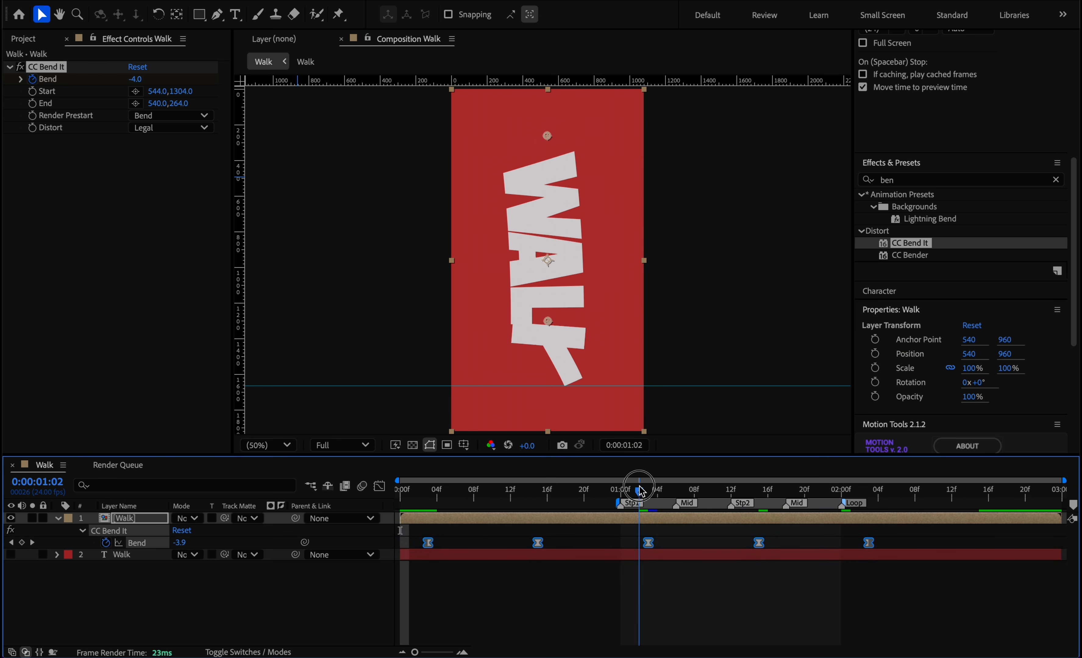
{"action": "left_click", "coordinate": [631, 490]}
{"action": "key", "text": "space"}
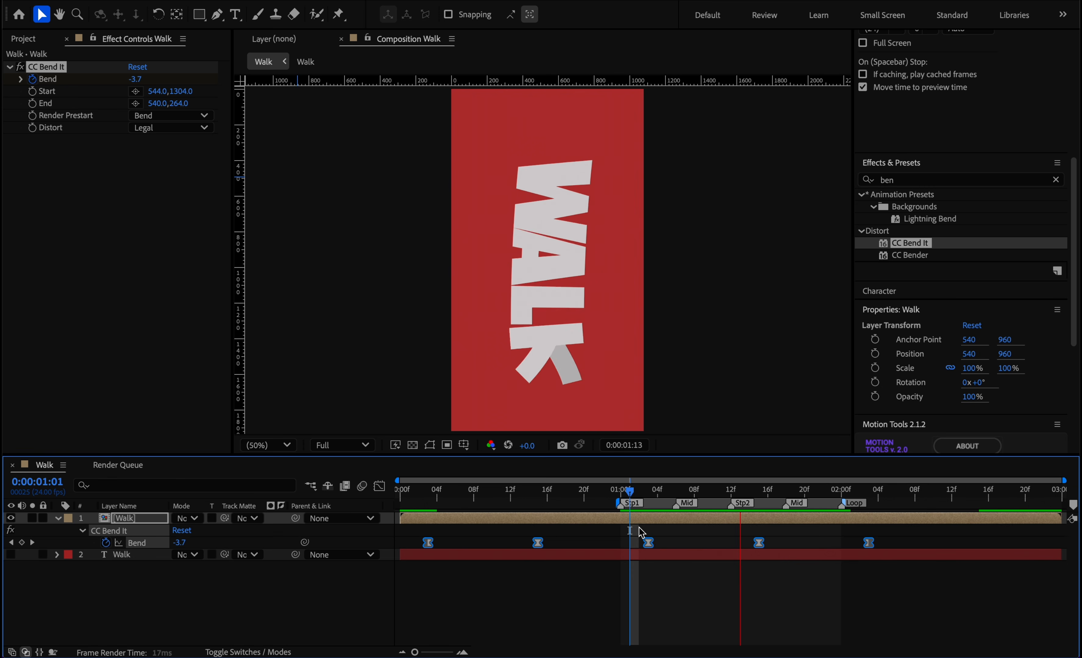